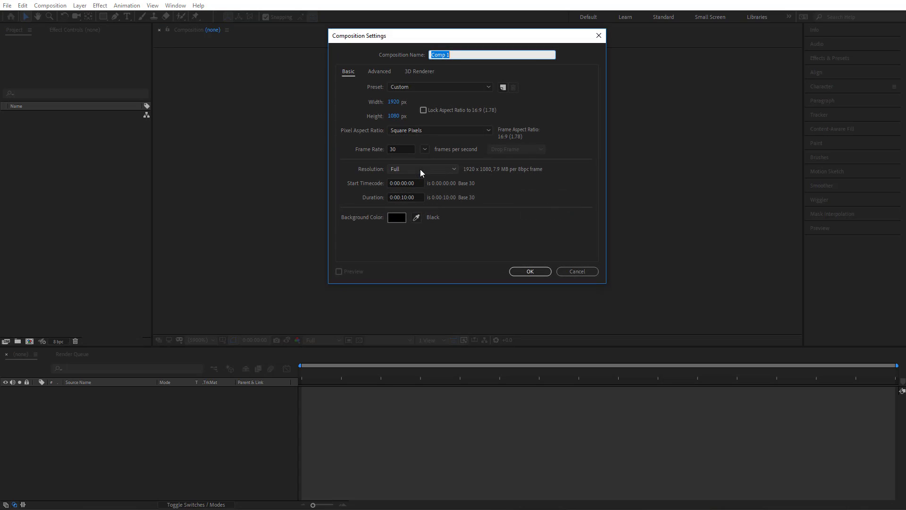
Create a 1920 x 1080 composition named LOGO at 30 fps with a 10-second duration, and enlarge the composition viewer slightly.
{"action": "left_click_drag", "start_coordinate": [451, 55], "coordinate": [357, 70]}
{"action": "type", "text": "LOGO"}
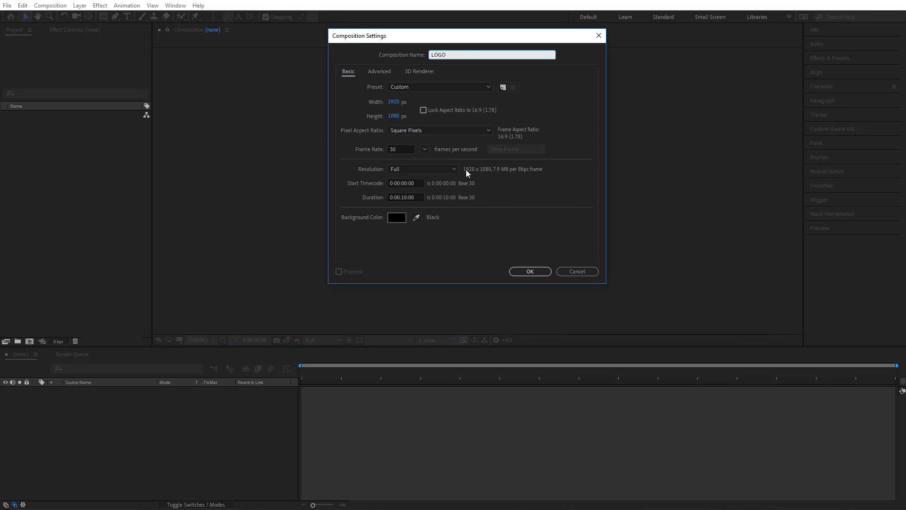
{"action": "left_click", "coordinate": [530, 271]}
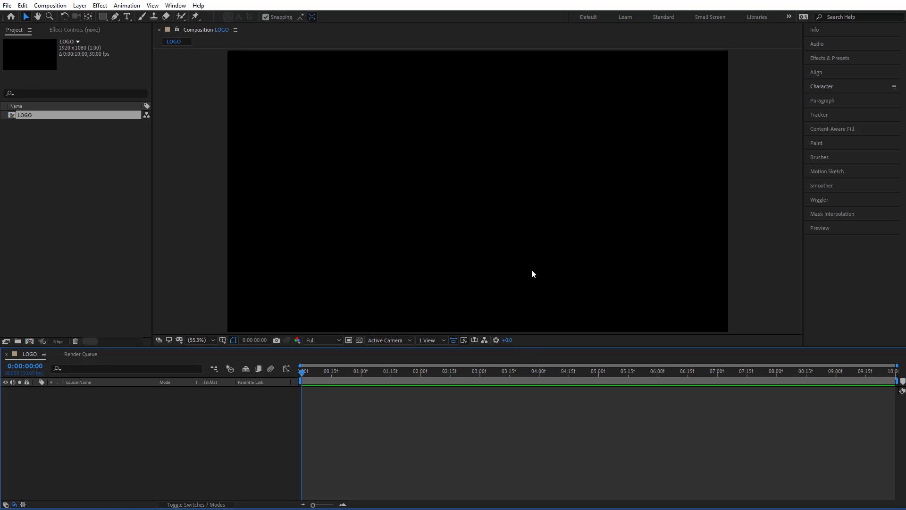
{"action": "left_click_drag", "start_coordinate": [501, 348], "coordinate": [501, 356]}
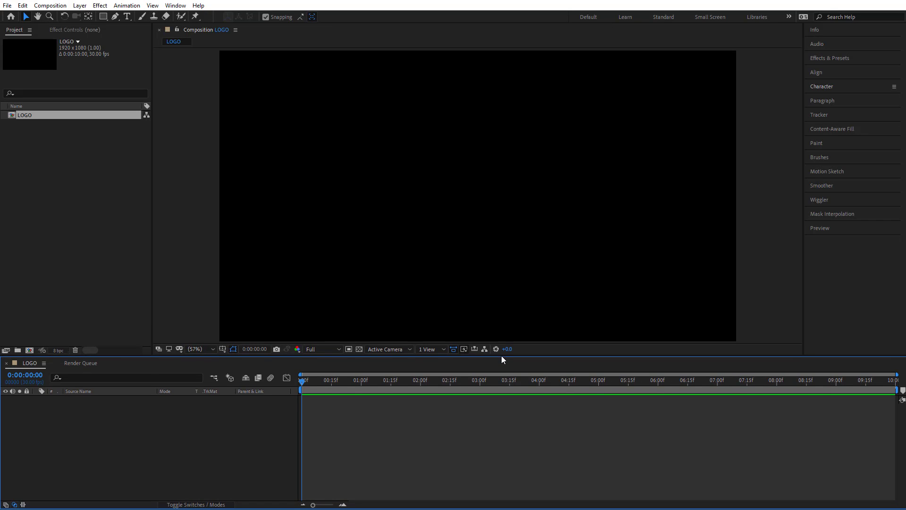
Draw a small square shape with the Rectangle tool near the center of the LOGO composition.
{"action": "left_click", "coordinate": [103, 17]}
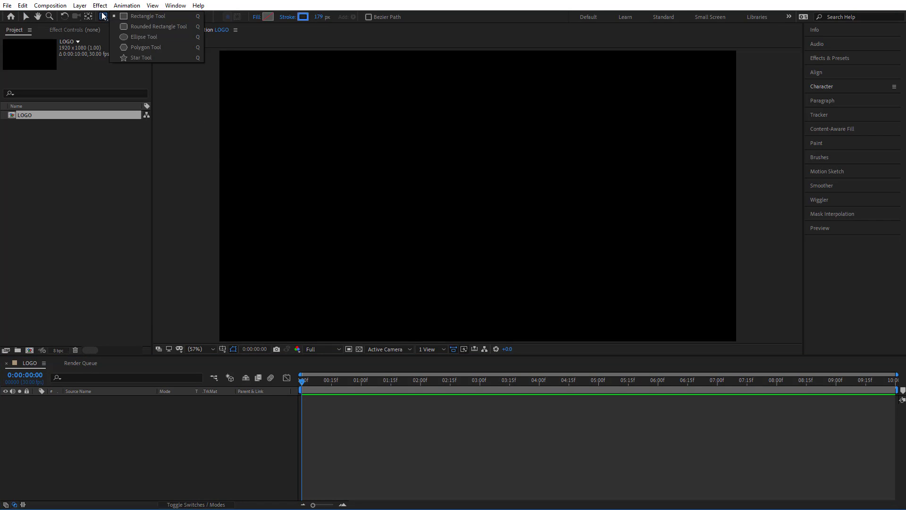
{"action": "left_click", "coordinate": [144, 17]}
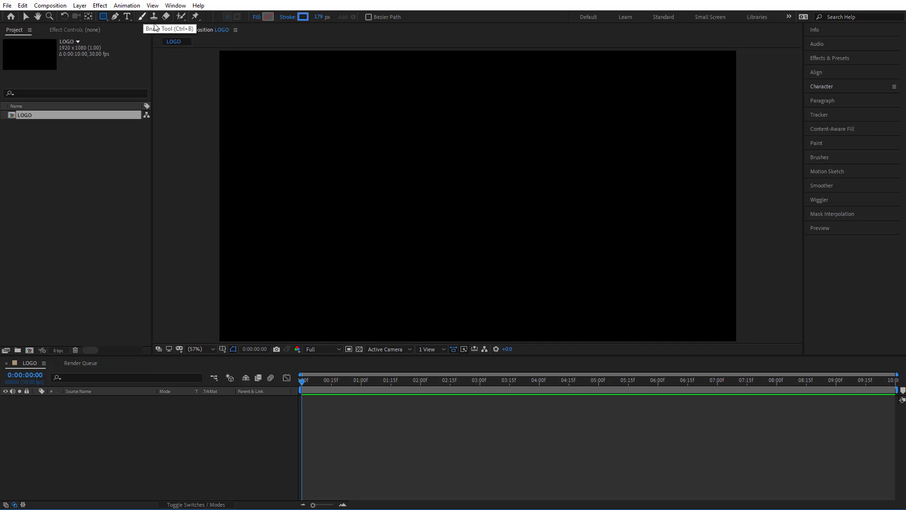
{"action": "left_click_drag", "start_coordinate": [439, 170], "coordinate": [499, 229]}
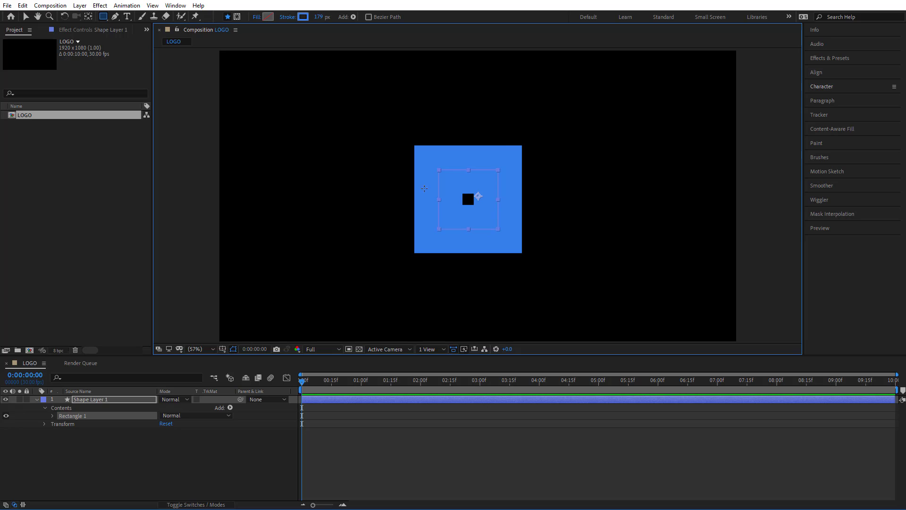
{"action": "left_click", "coordinate": [26, 17]}
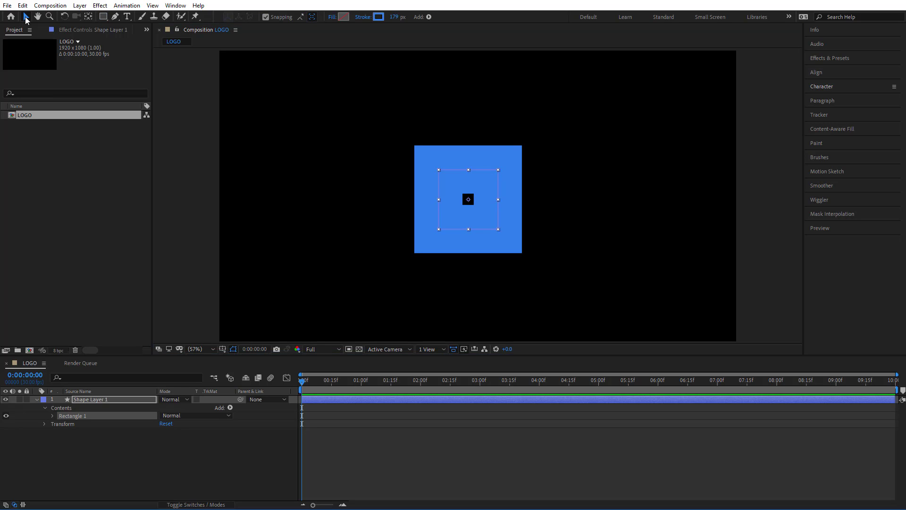
Move the square layer's anchor point to the middle of the square.
{"action": "left_click", "coordinate": [88, 16]}
{"action": "left_click", "coordinate": [525, 184]}
{"action": "left_click", "coordinate": [510, 188]}
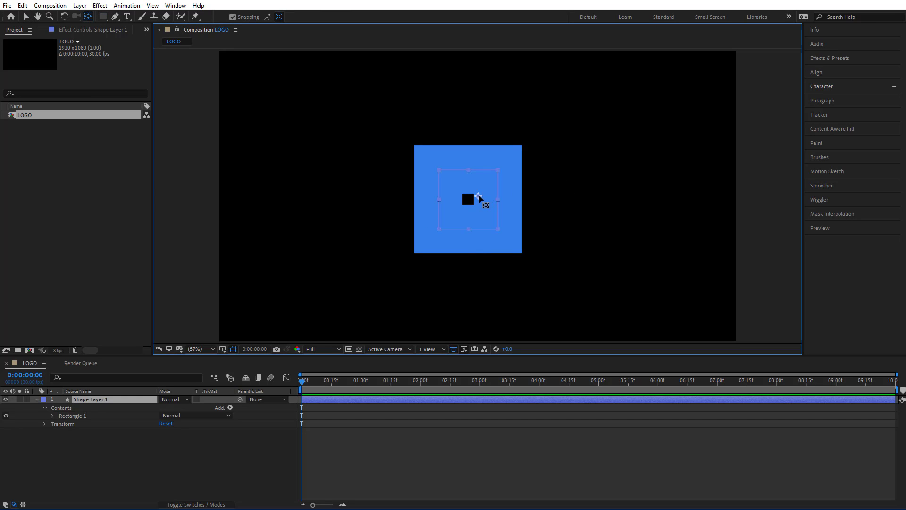
{"action": "left_click_drag", "start_coordinate": [477, 196], "coordinate": [469, 199]}
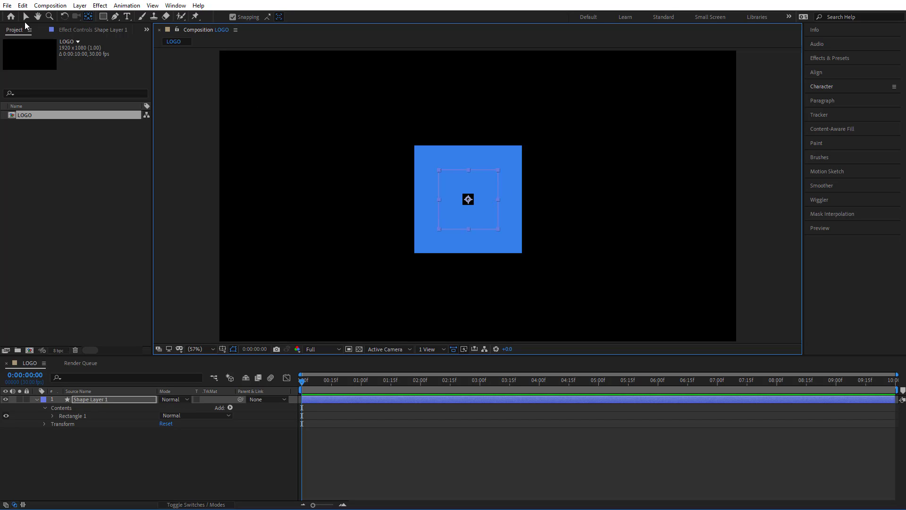
{"action": "left_click", "coordinate": [26, 17]}
Set the square's stroke width to 60 px.
{"action": "left_click_drag", "start_coordinate": [393, 17], "coordinate": [350, 33]}
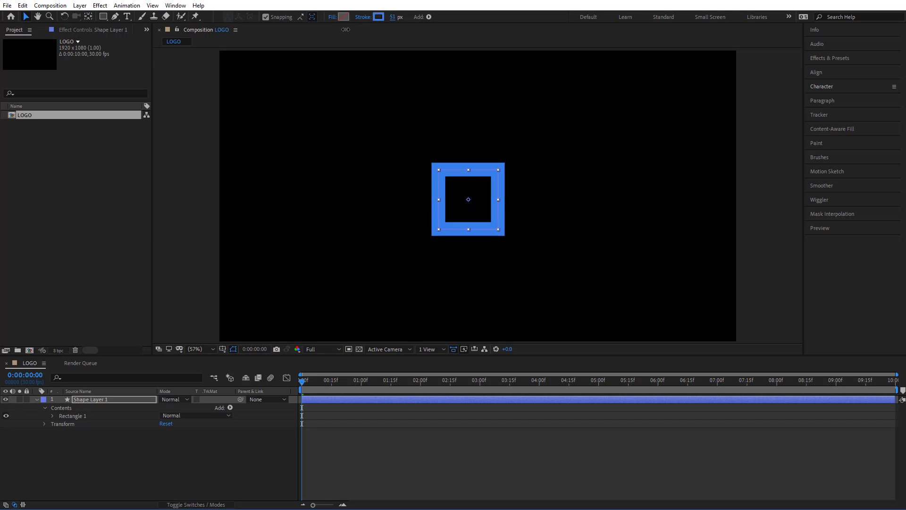
{"action": "left_click", "coordinate": [393, 17]}
{"action": "type", "text": "60"}
{"action": "key", "text": "Return"}
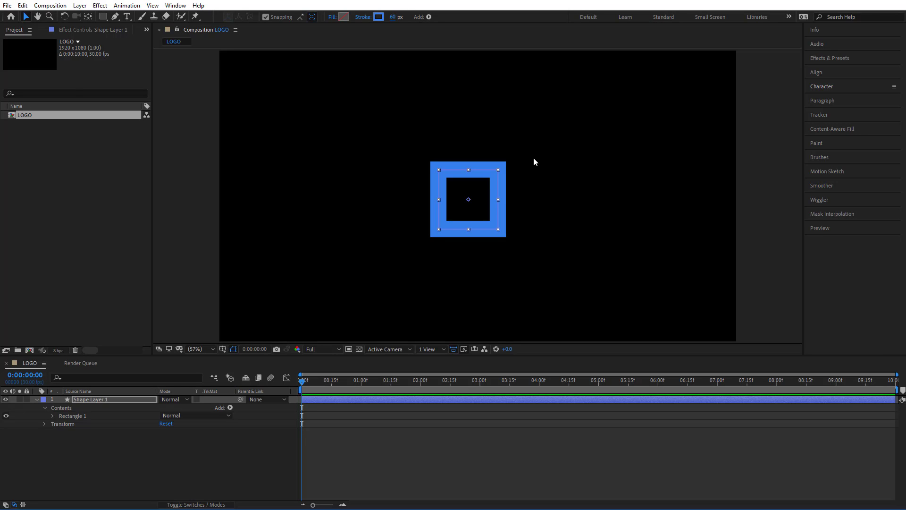
Center the square layer horizontally and vertically in the composition.
{"action": "left_click", "coordinate": [557, 253]}
{"action": "left_click", "coordinate": [469, 199]}
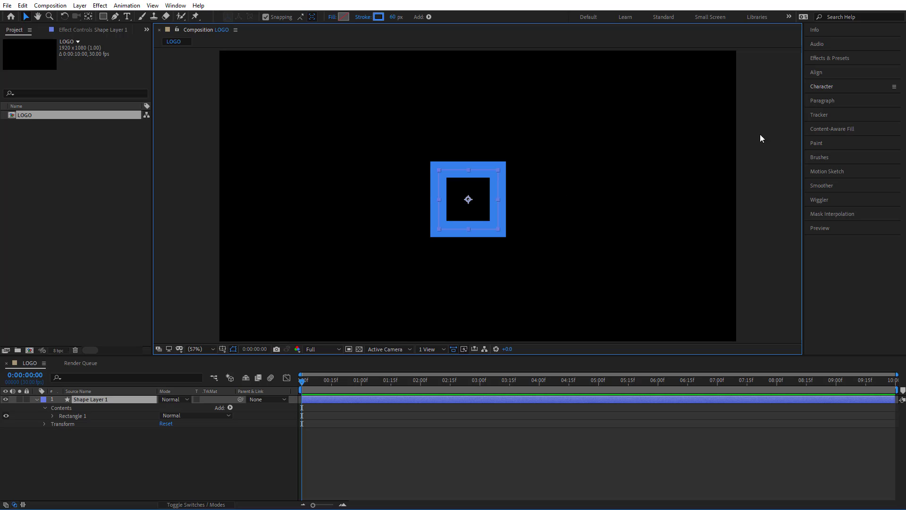
{"action": "left_click", "coordinate": [816, 72]}
{"action": "left_click", "coordinate": [829, 96]}
{"action": "left_click", "coordinate": [877, 96]}
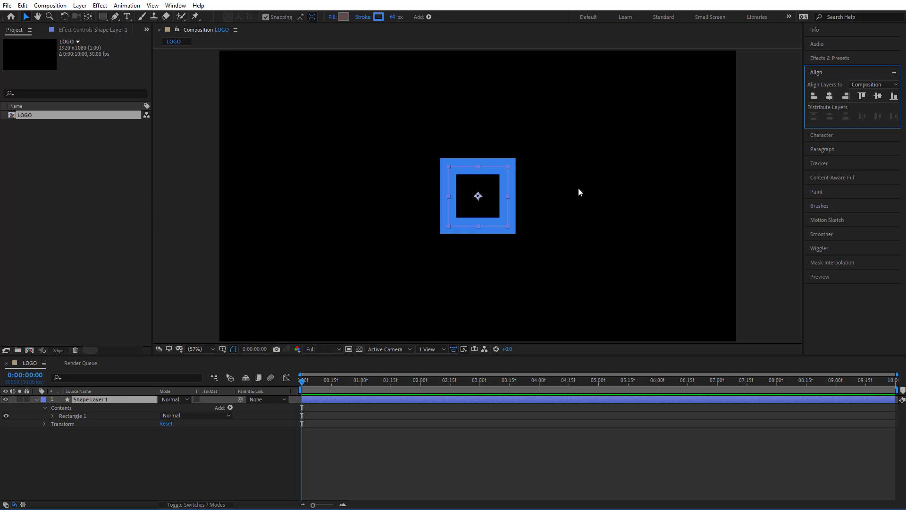
{"action": "left_click", "coordinate": [578, 188]}
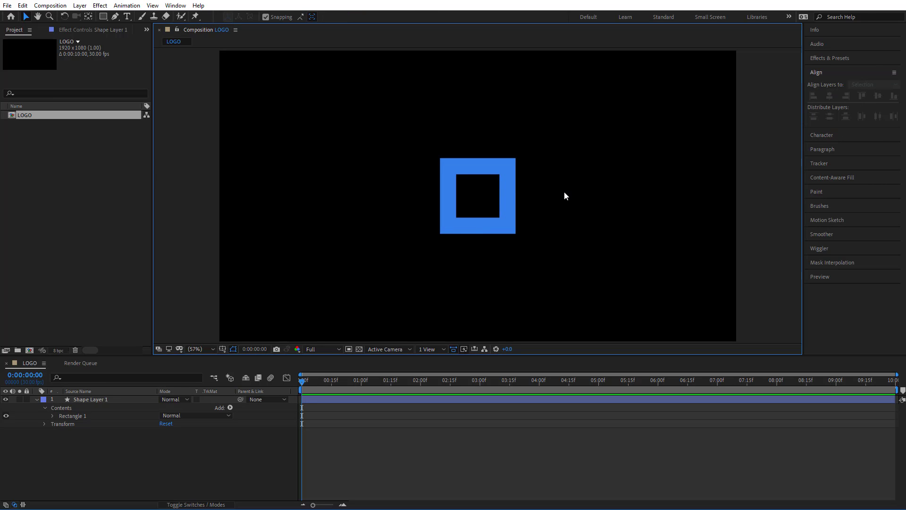
Change the square's stroke color to golden yellow, hex EBC336.
{"action": "left_click", "coordinate": [309, 400]}
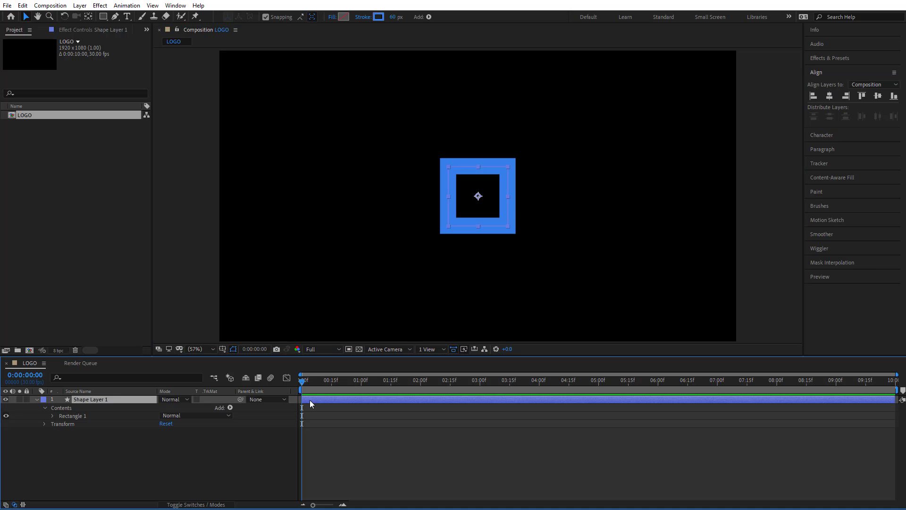
{"action": "left_click", "coordinate": [382, 18]}
{"action": "left_click", "coordinate": [809, 298]}
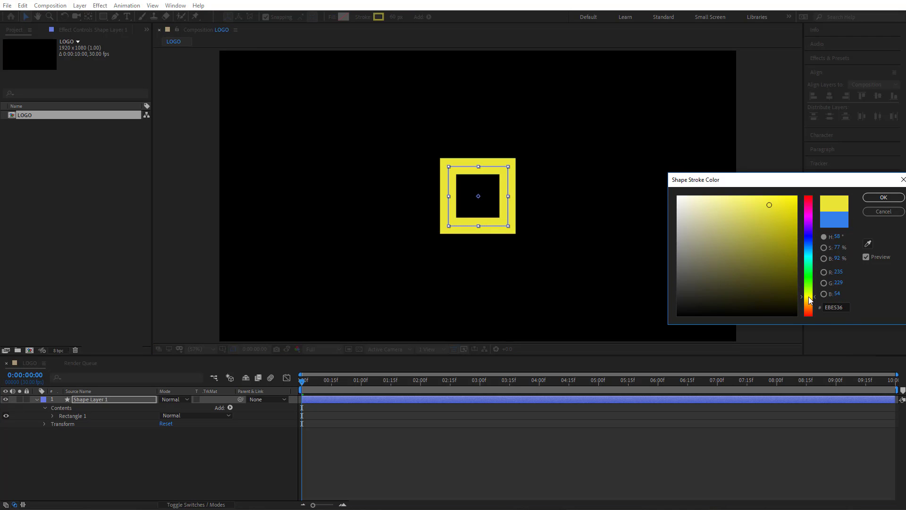
{"action": "left_click_drag", "start_coordinate": [808, 299], "coordinate": [807, 303]}
{"action": "left_click", "coordinate": [883, 197]}
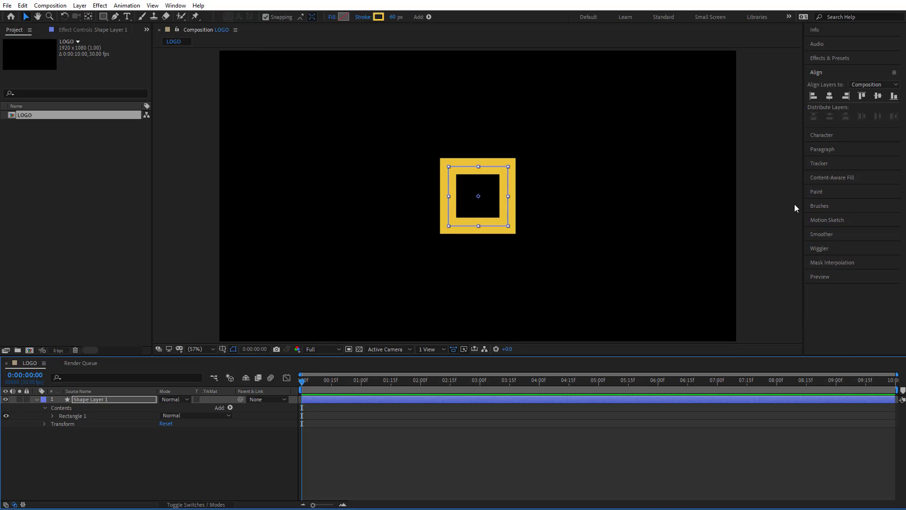
Rename the square's shape layer as L and lock it.
{"action": "left_click", "coordinate": [37, 399]}
{"action": "left_click", "coordinate": [87, 399]}
{"action": "right_click", "coordinate": [87, 399]}
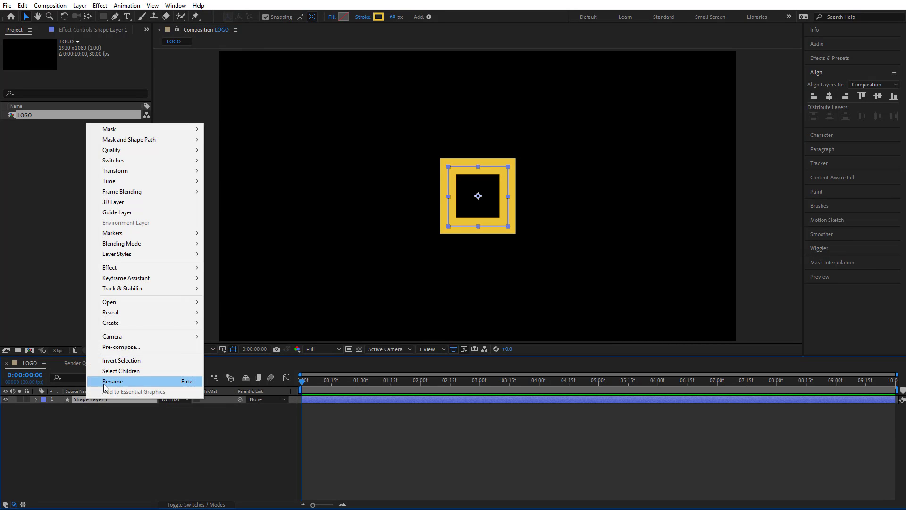
{"action": "left_click", "coordinate": [109, 380]}
{"action": "type", "text": "L"}
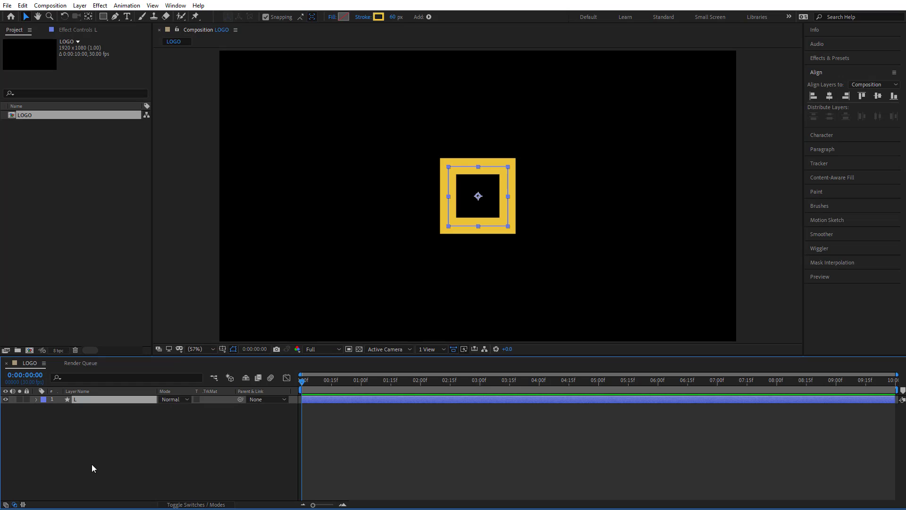
{"action": "left_click", "coordinate": [107, 474]}
{"action": "left_click", "coordinate": [26, 400]}
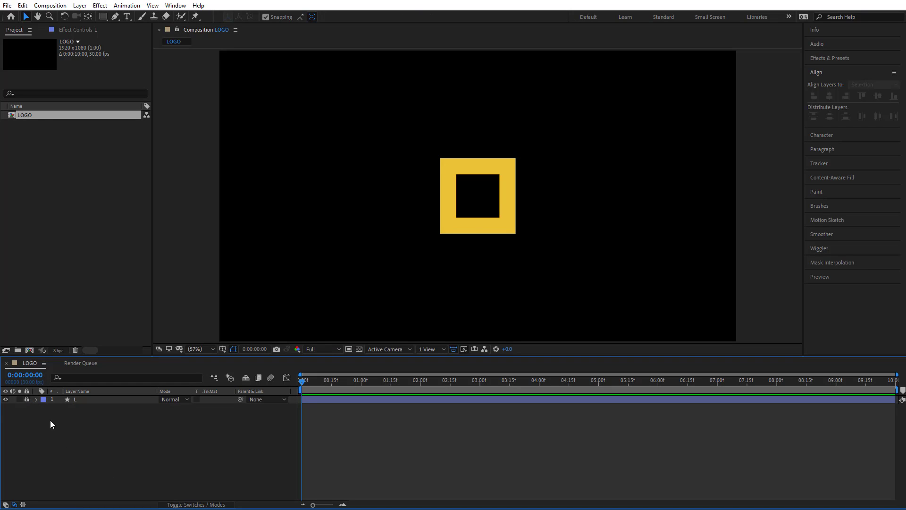
Draw a circle with the Ellipse tool over the square, matching the square's path size.
{"action": "left_click_drag", "start_coordinate": [102, 18], "coordinate": [125, 19]}
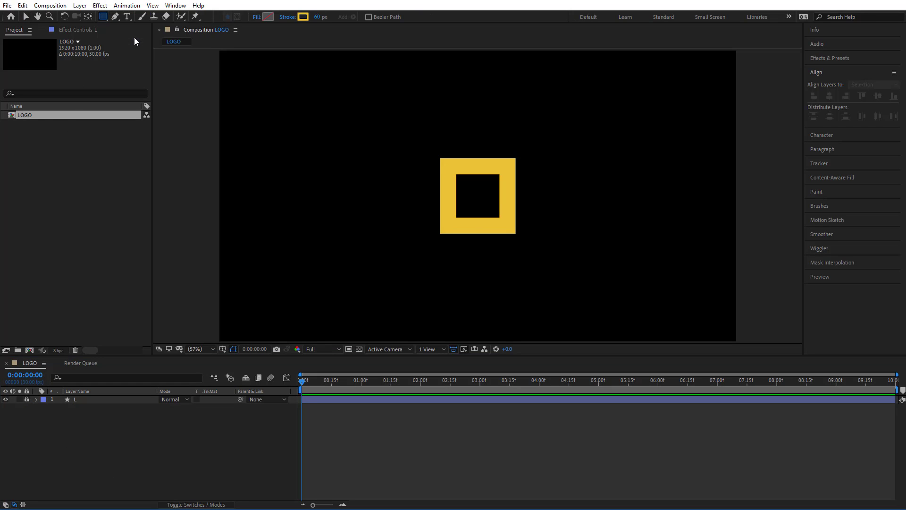
{"action": "left_click_drag", "start_coordinate": [448, 167], "coordinate": [505, 225]}
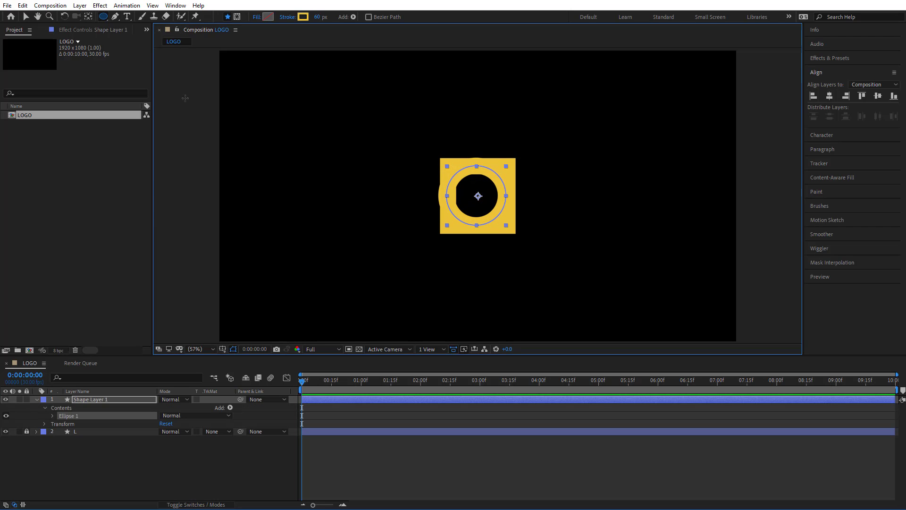
{"action": "left_click", "coordinate": [25, 17]}
Change the circle's stroke color to red, hex D64633.
{"action": "left_click", "coordinate": [379, 17]}
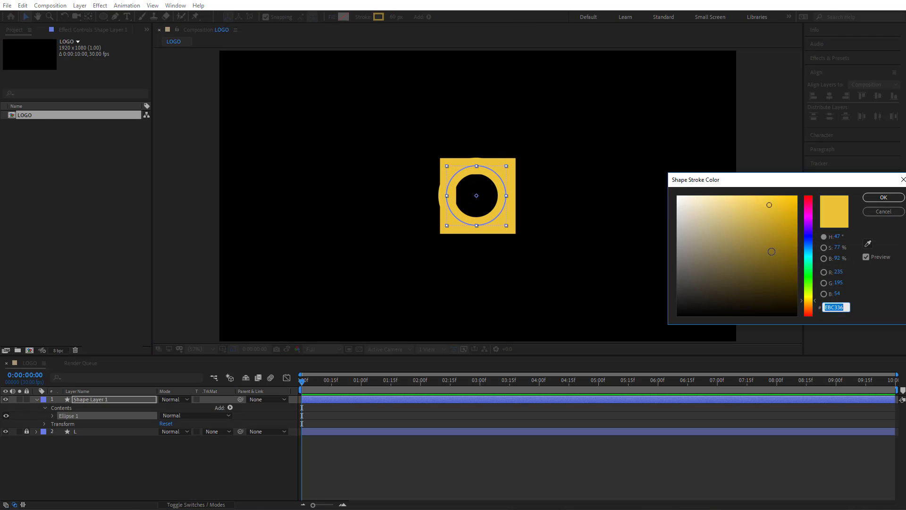
{"action": "left_click_drag", "start_coordinate": [811, 309], "coordinate": [809, 314]}
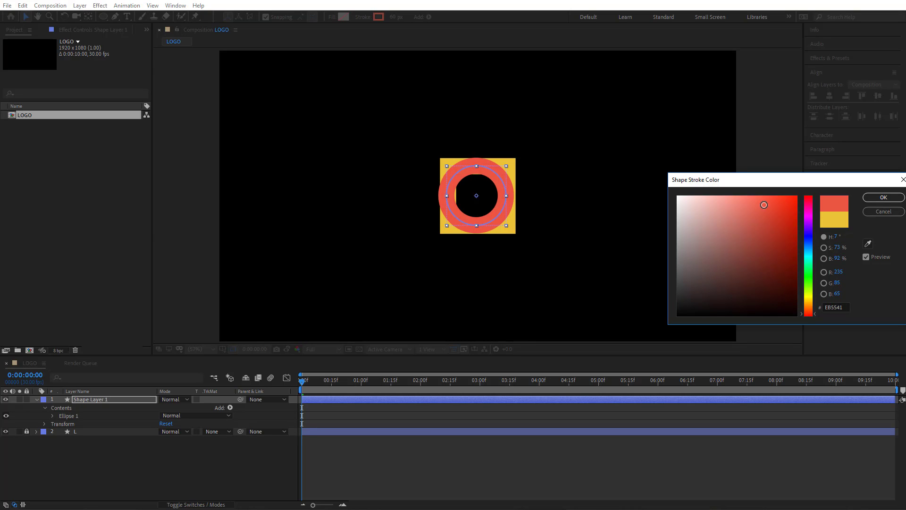
{"action": "left_click_drag", "start_coordinate": [777, 214], "coordinate": [768, 215]}
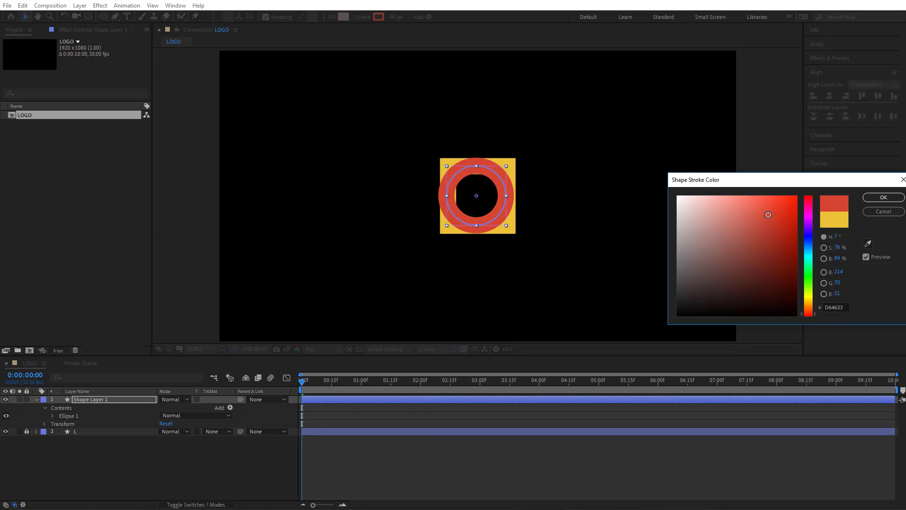
{"action": "left_click", "coordinate": [866, 199]}
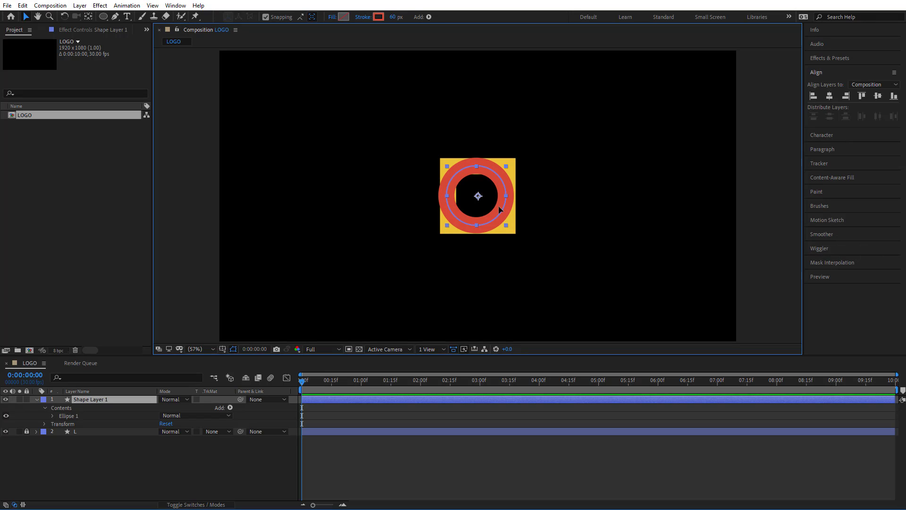
Center the circle layer in the composition and move its anchor point to the middle of the circle.
{"action": "left_click", "coordinate": [877, 96]}
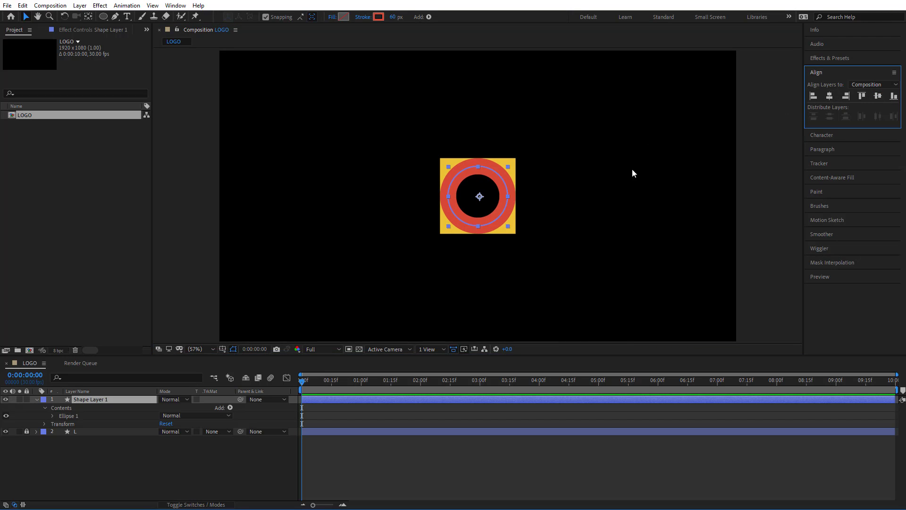
{"action": "left_click", "coordinate": [88, 17]}
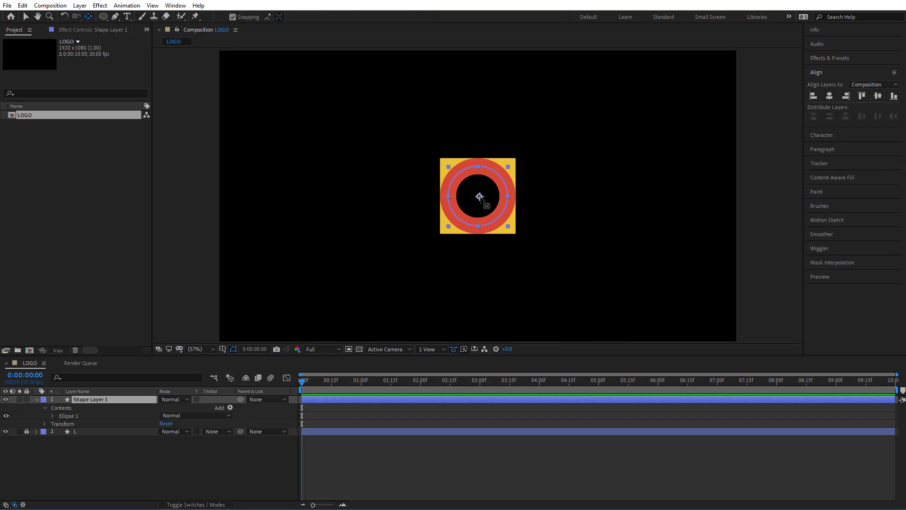
{"action": "left_click", "coordinate": [478, 197]}
{"action": "key", "text": "v"}
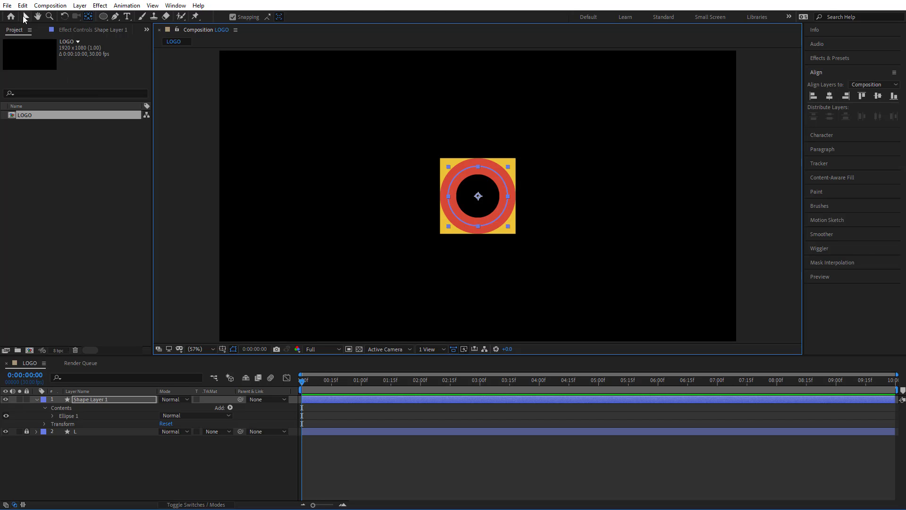
{"action": "left_click", "coordinate": [668, 157]}
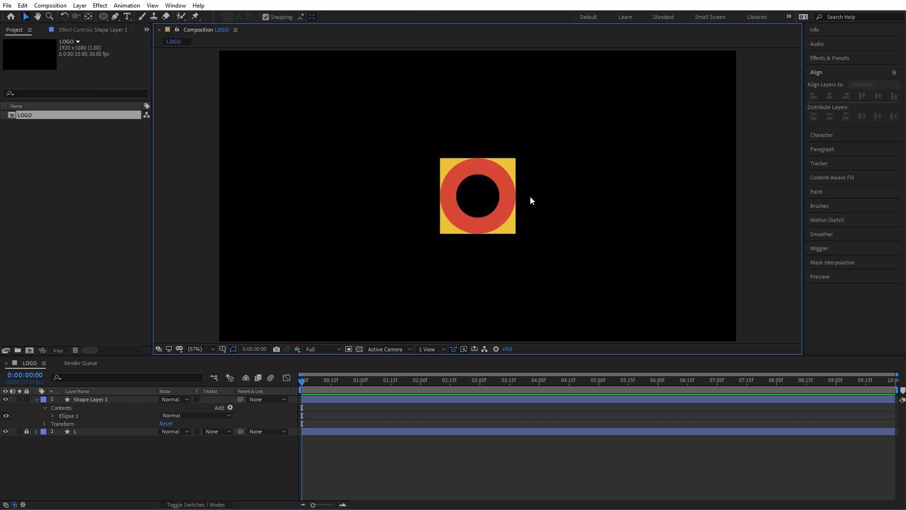
{"action": "left_click", "coordinate": [502, 212]}
{"action": "left_click", "coordinate": [580, 280]}
Rename the circle's shape layer as O, collapse its properties and unlock layer L.
{"action": "left_click", "coordinate": [82, 400]}
{"action": "right_click", "coordinate": [82, 400]}
{"action": "left_click", "coordinate": [103, 384]}
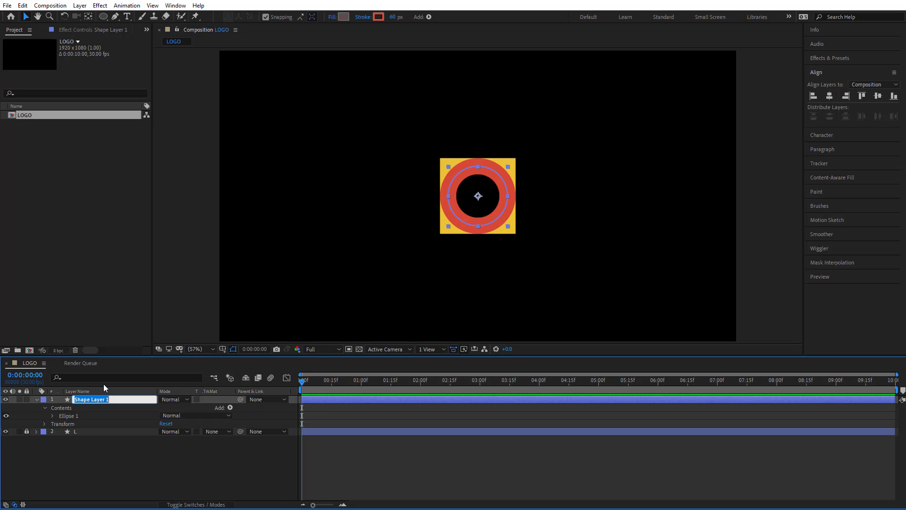
{"action": "type", "text": "O"}
{"action": "left_click", "coordinate": [124, 460]}
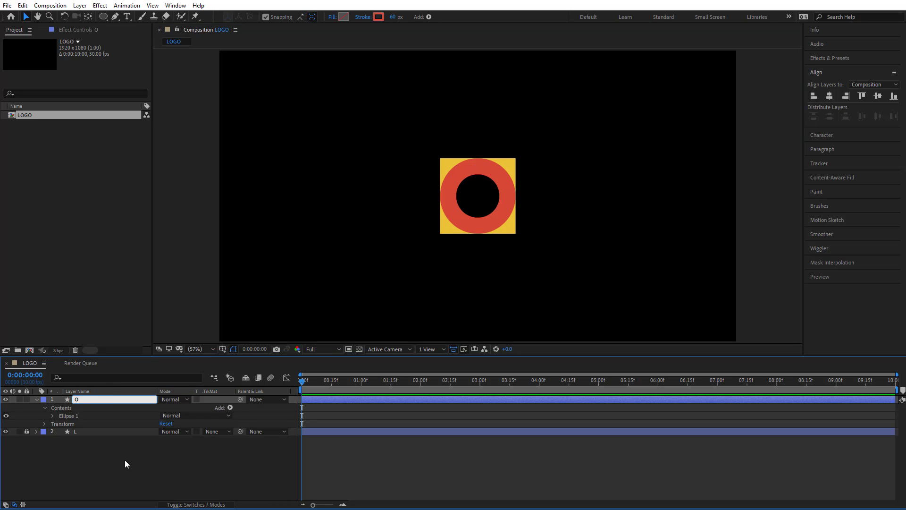
{"action": "left_click", "coordinate": [37, 400]}
{"action": "left_click", "coordinate": [26, 407]}
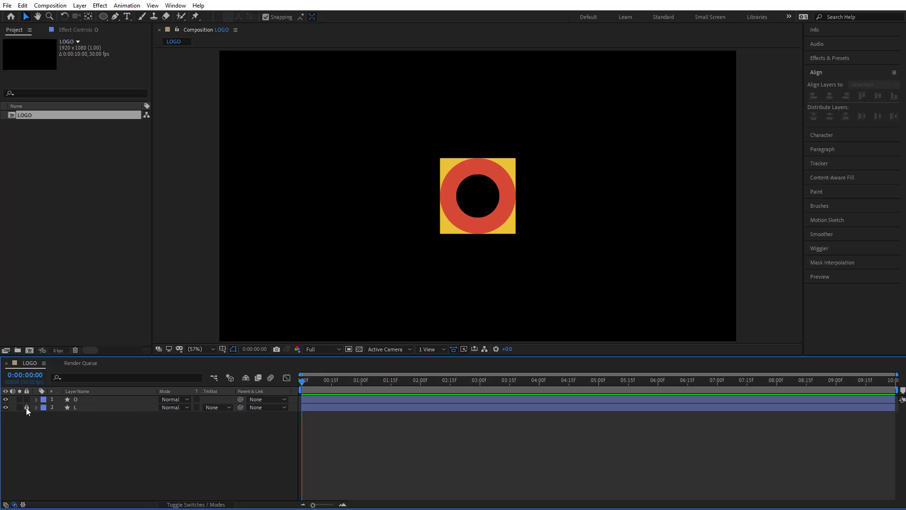
Select layers O and L and add a Position keyframe to both at 0:00:00:24.
{"action": "left_click", "coordinate": [78, 401]}
{"action": "left_click", "coordinate": [76, 407]}
{"action": "left_click", "coordinate": [77, 415]}
{"action": "left_click", "coordinate": [76, 401]}
{"action": "left_click", "coordinate": [78, 406], "text": "shift"}
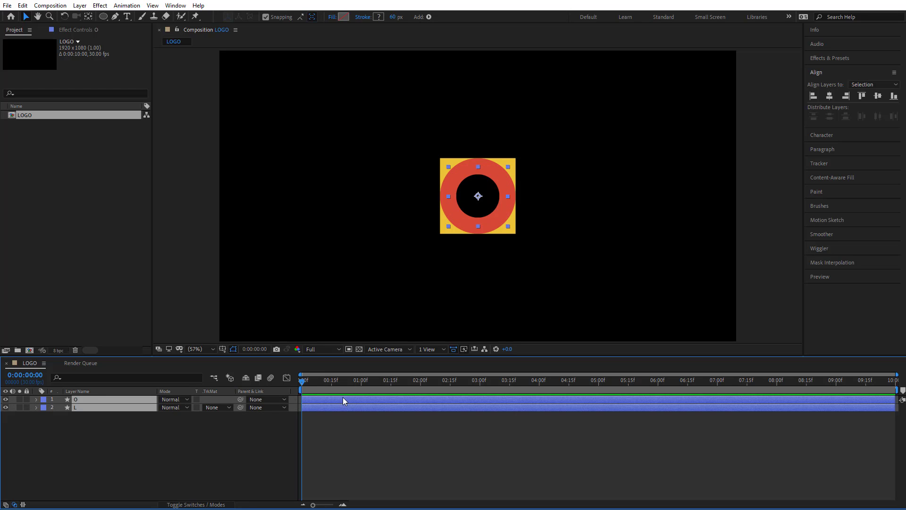
{"action": "left_click_drag", "start_coordinate": [337, 383], "coordinate": [348, 389]}
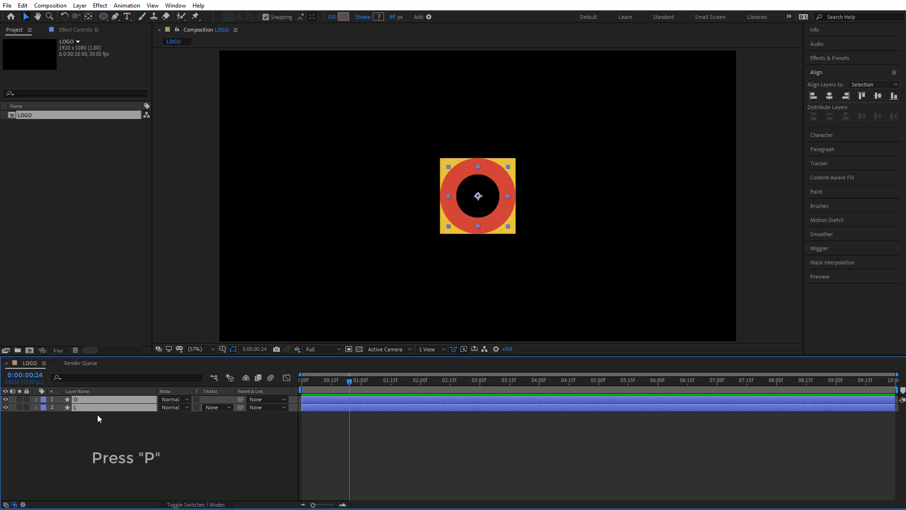
{"action": "key", "text": "p"}
{"action": "left_click", "coordinate": [60, 408]}
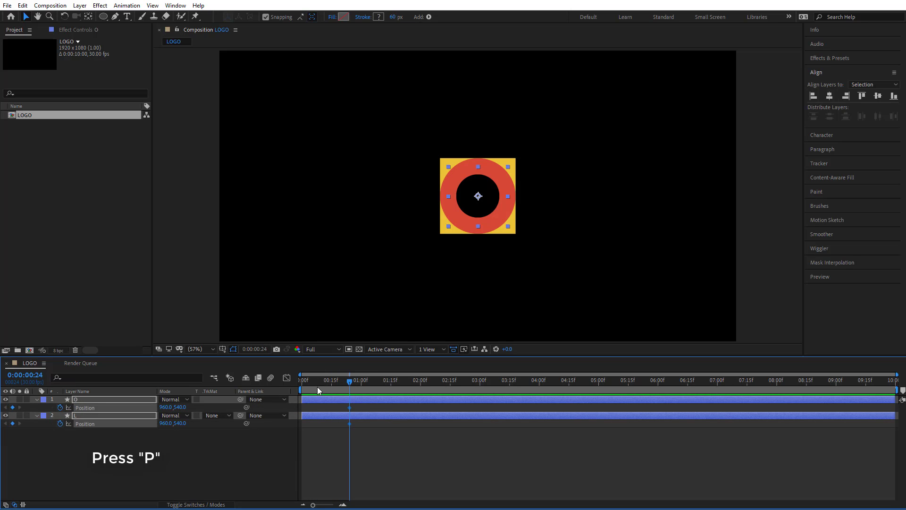
At the first frame, move both layers straight up until they sit fully above the frame.
{"action": "key", "text": "Home"}
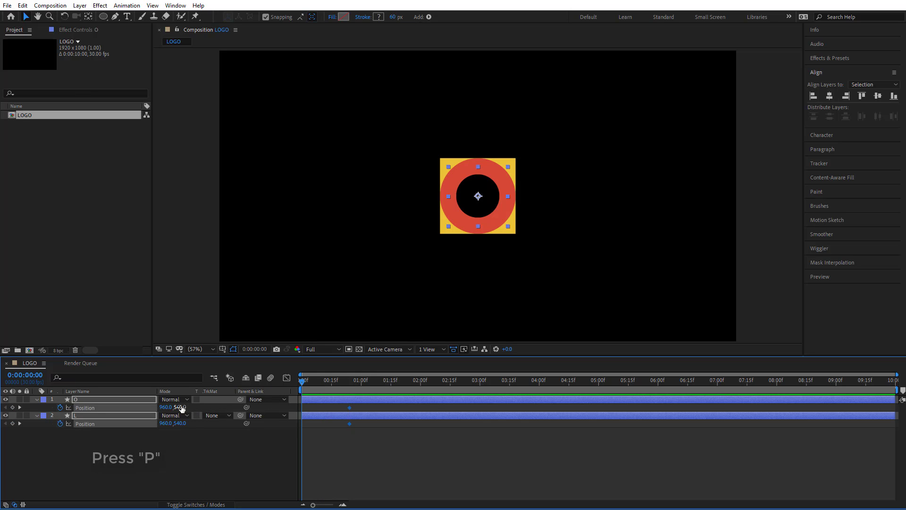
{"action": "left_click_drag", "start_coordinate": [179, 407], "coordinate": [95, 428]}
{"action": "left_click_drag", "start_coordinate": [180, 406], "coordinate": [3, 423]}
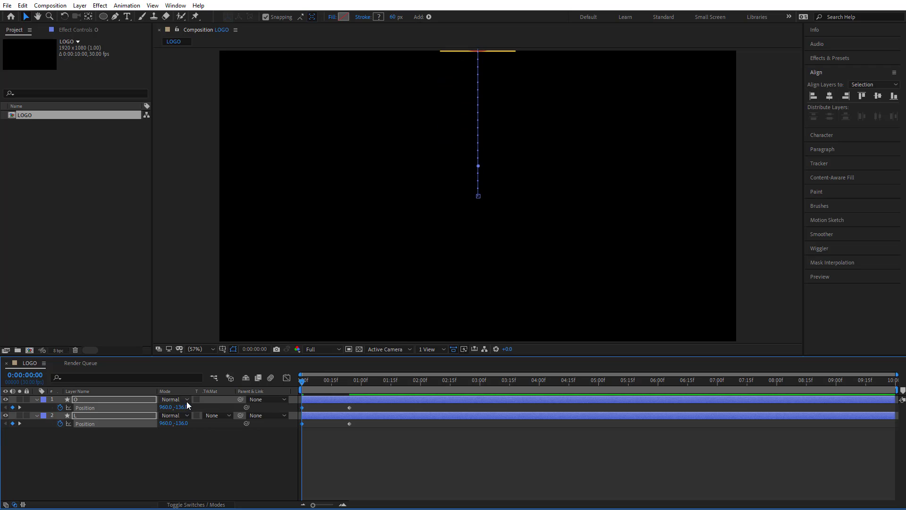
{"action": "left_click_drag", "start_coordinate": [187, 407], "coordinate": [166, 407]}
Shift both layers' centered Position keyframes to 0:00:01:11 and lower the layers to 960, 940 in a keyframe at 0:00:00:24.
{"action": "left_click", "coordinate": [20, 407]}
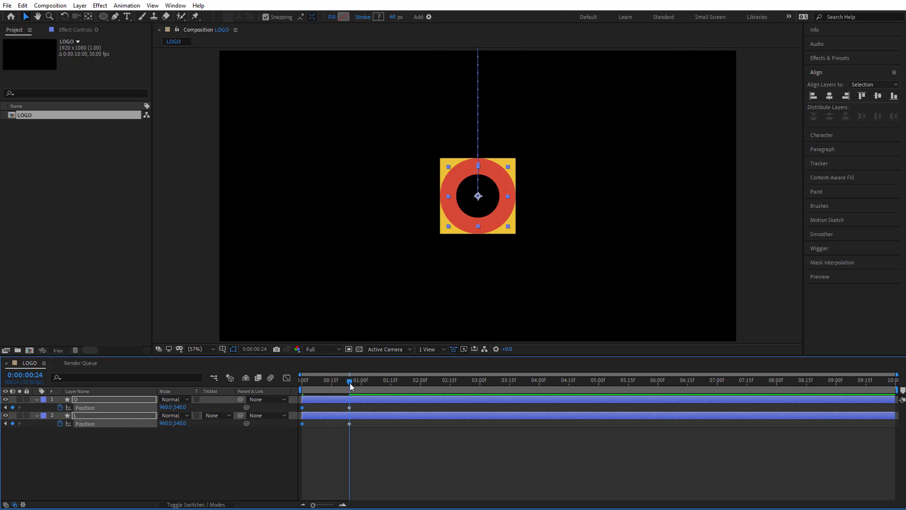
{"action": "mouse_move", "coordinate": [350, 383]}
{"action": "left_mouse_down"}
{"action": "mouse_move", "coordinate": [383, 386]}
{"action": "mouse_move", "coordinate": [350, 385]}
{"action": "left_mouse_up"}
{"action": "left_click", "coordinate": [13, 406]}
{"action": "left_click_drag", "start_coordinate": [179, 407], "coordinate": [338, 419]}
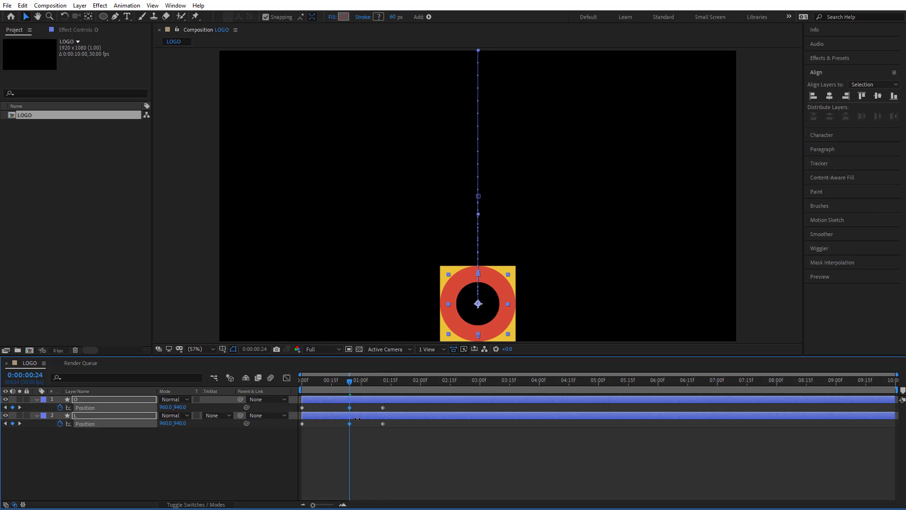
Shift the centered Position keyframes to 0:00:01:24 and raise both layers above center in a keyframe at 0:00:01:11.
{"action": "left_click_drag", "start_coordinate": [347, 387], "coordinate": [383, 387]}
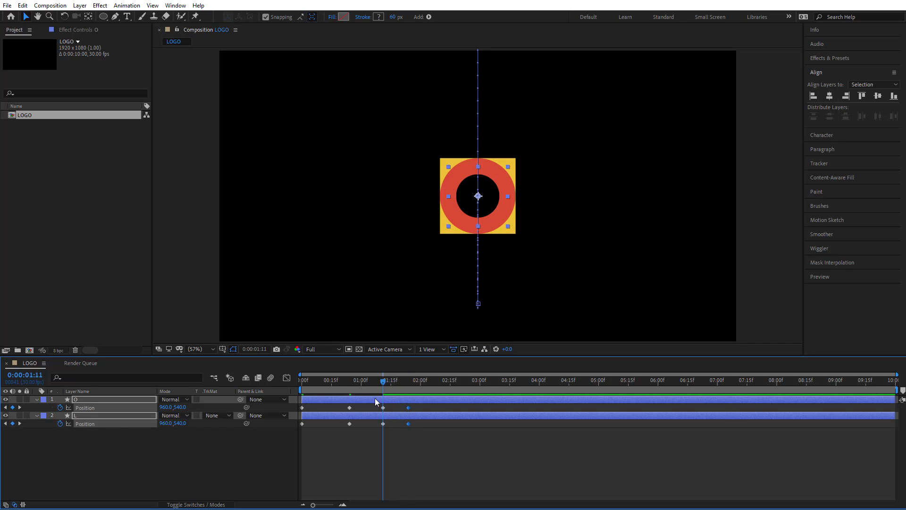
{"action": "left_click_drag", "start_coordinate": [179, 407], "coordinate": [125, 429]}
{"action": "left_click", "coordinate": [347, 444]}
Apply Easy Ease to all Position keyframes of layers O and L.
{"action": "left_click_drag", "start_coordinate": [381, 382], "coordinate": [302, 407]}
{"action": "right_click", "coordinate": [302, 408]}
{"action": "mouse_move", "coordinate": [318, 402]}
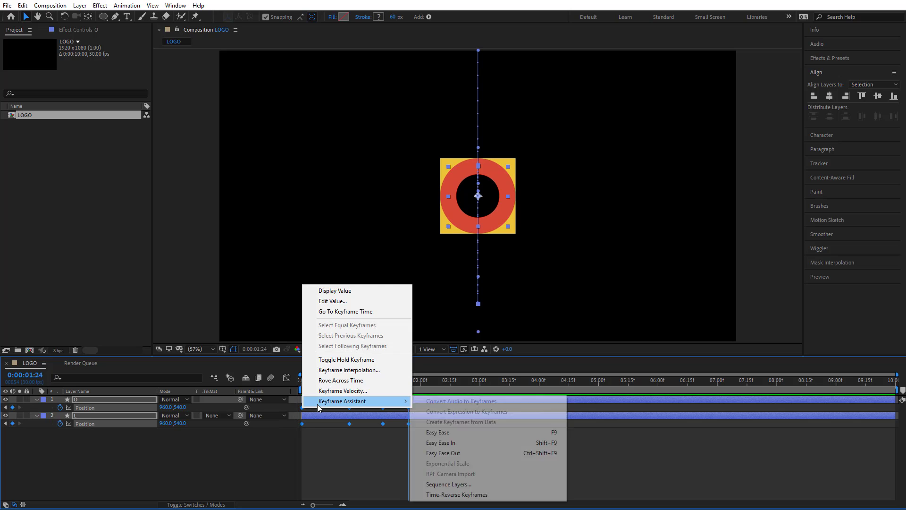
{"action": "left_click", "coordinate": [500, 430]}
Reshape the Position speed curves in the Graph Editor to peak sharply at the 0:00:00:24 keyframe, and preview the animation.
{"action": "left_click", "coordinate": [286, 378]}
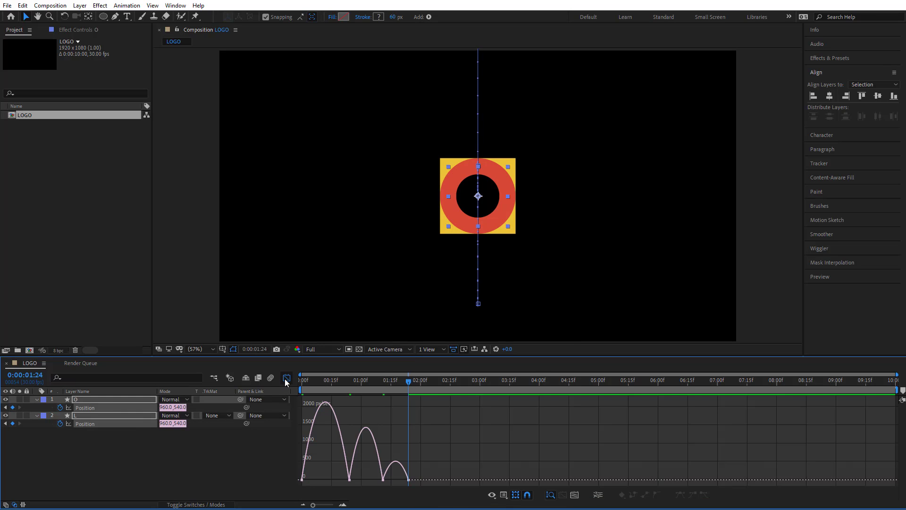
{"action": "left_click", "coordinate": [421, 482]}
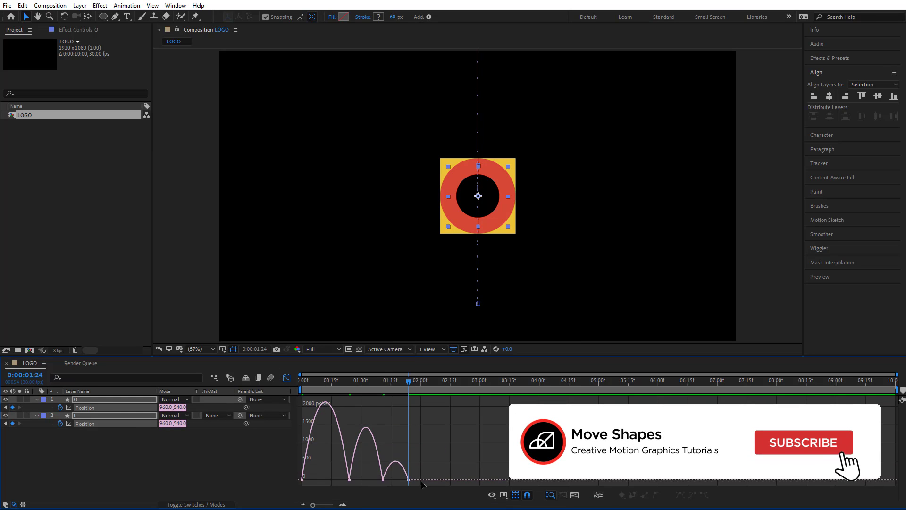
{"action": "left_click", "coordinate": [318, 505]}
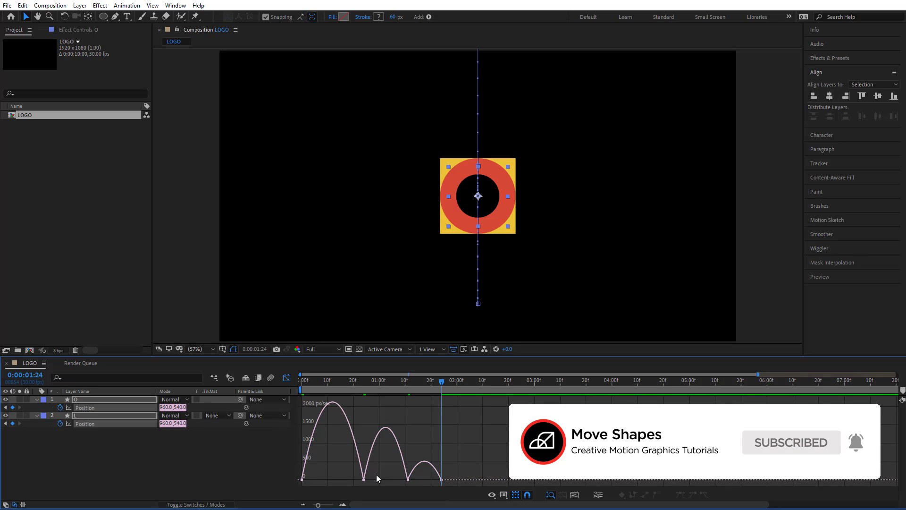
{"action": "left_click_drag", "start_coordinate": [327, 462], "coordinate": [422, 478]}
{"action": "left_click", "coordinate": [389, 480]}
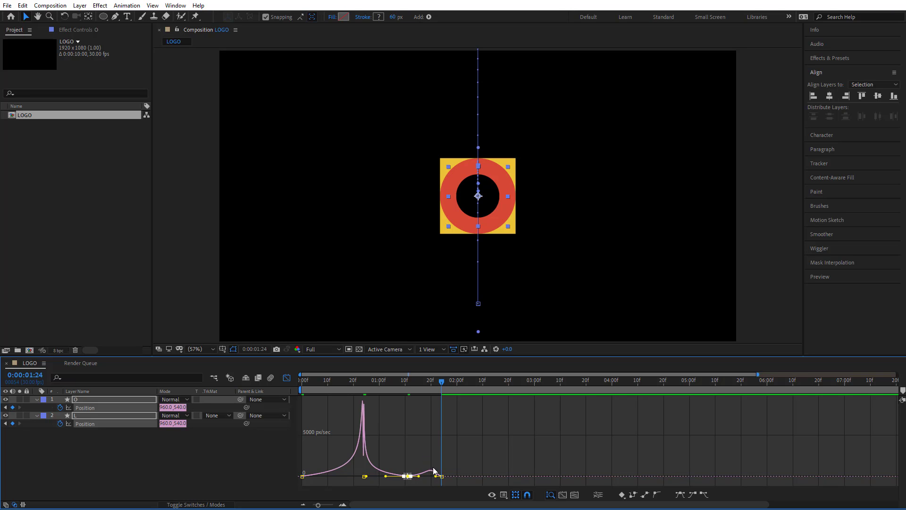
{"action": "left_click", "coordinate": [422, 468]}
{"action": "left_click", "coordinate": [286, 378]}
{"action": "left_click", "coordinate": [474, 460]}
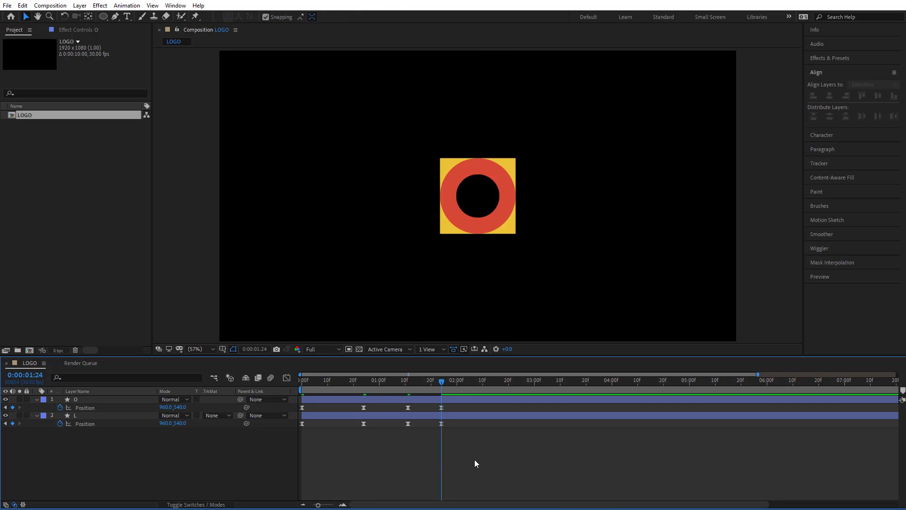
{"action": "key", "text": "space"}
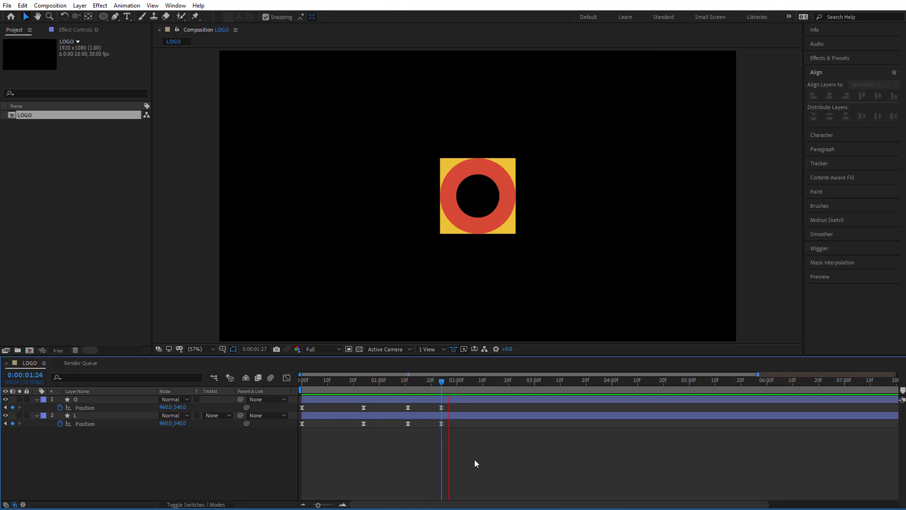
Convert the lowest motion path point of layer O to a corner with the Convert Vertex tool.
{"action": "left_click_drag", "start_coordinate": [405, 380], "coordinate": [426, 384]}
{"action": "left_click", "coordinate": [89, 409]}
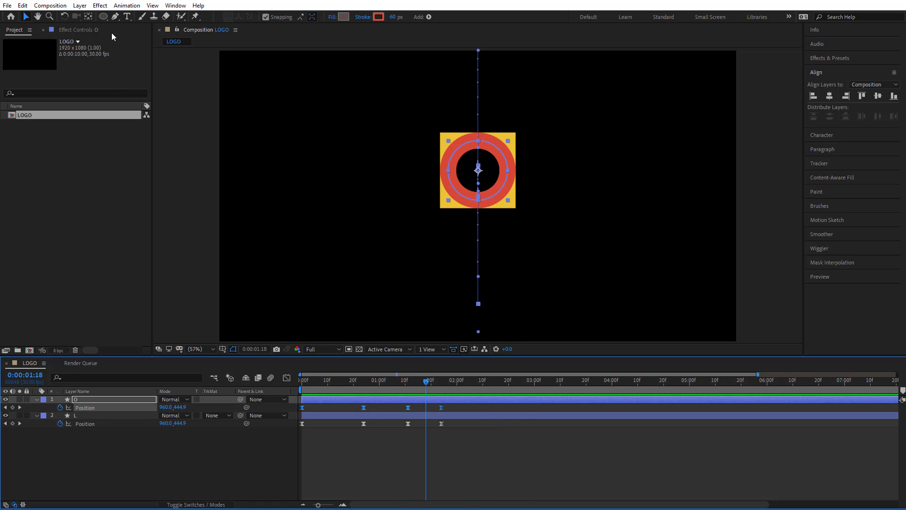
{"action": "left_click_drag", "start_coordinate": [119, 21], "coordinate": [153, 52]}
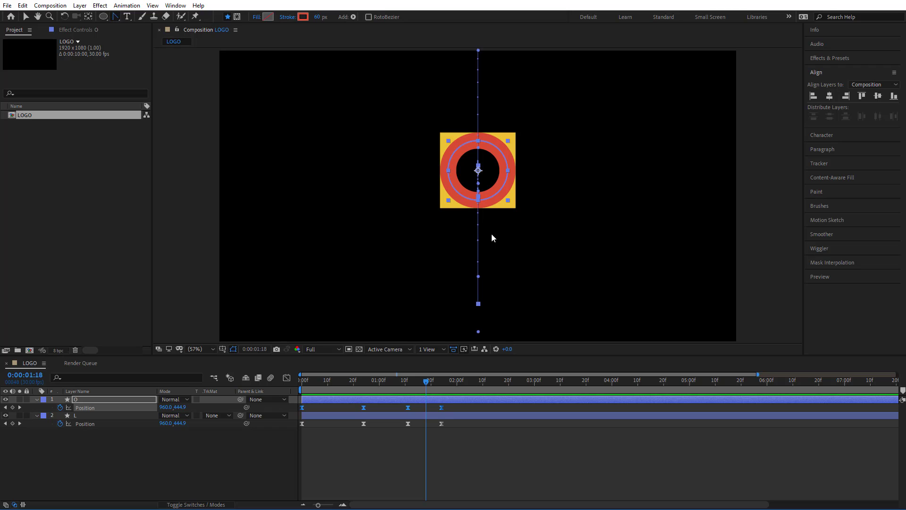
{"action": "left_click", "coordinate": [478, 305]}
Convert the lowest motion path point of layer L to a corner as well, and preview the bounce.
{"action": "left_click", "coordinate": [84, 422]}
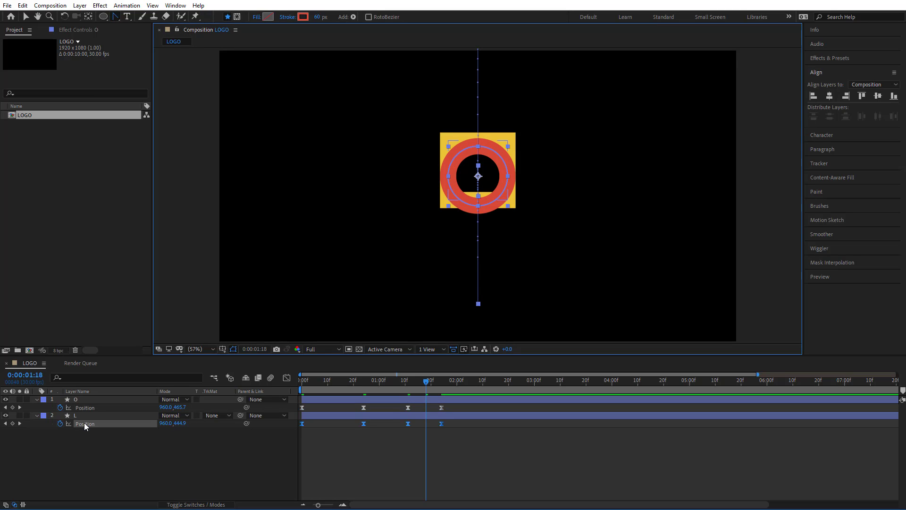
{"action": "left_click", "coordinate": [103, 417]}
{"action": "left_click", "coordinate": [478, 305]}
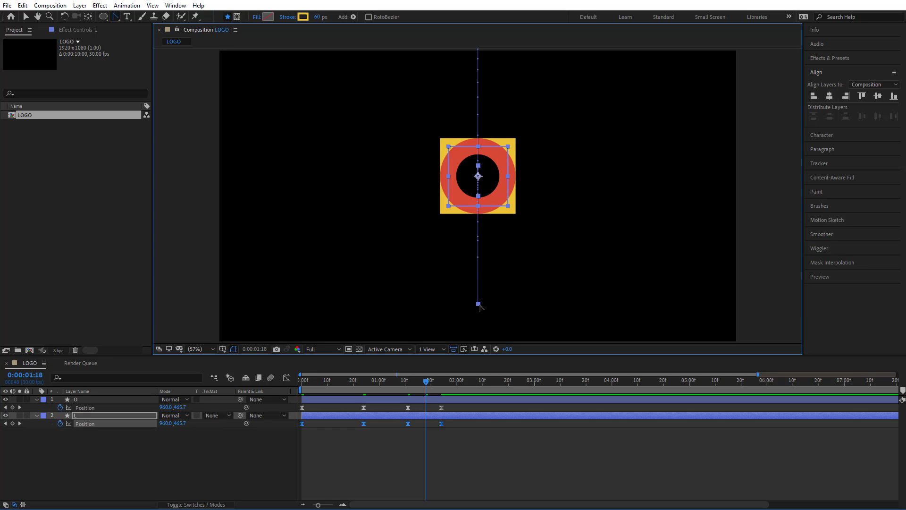
{"action": "left_click", "coordinate": [25, 19]}
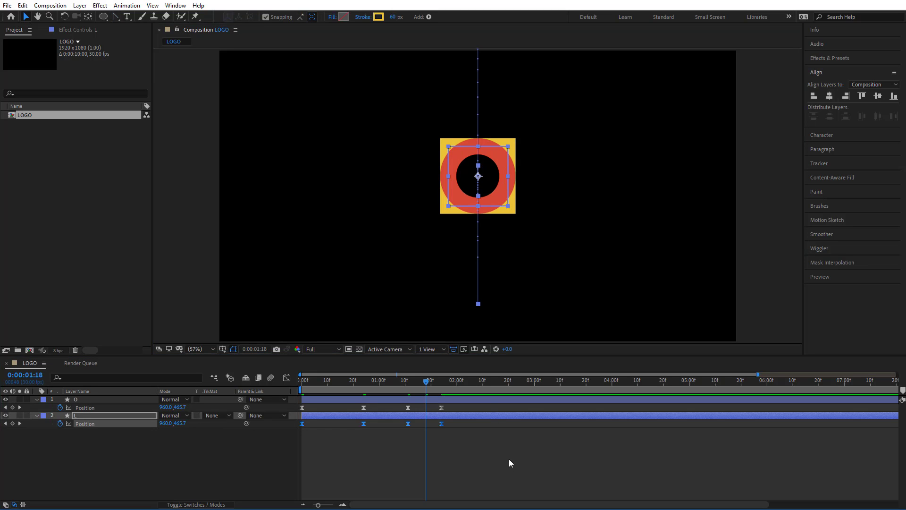
{"action": "left_click", "coordinate": [511, 460]}
{"action": "key", "text": "space"}
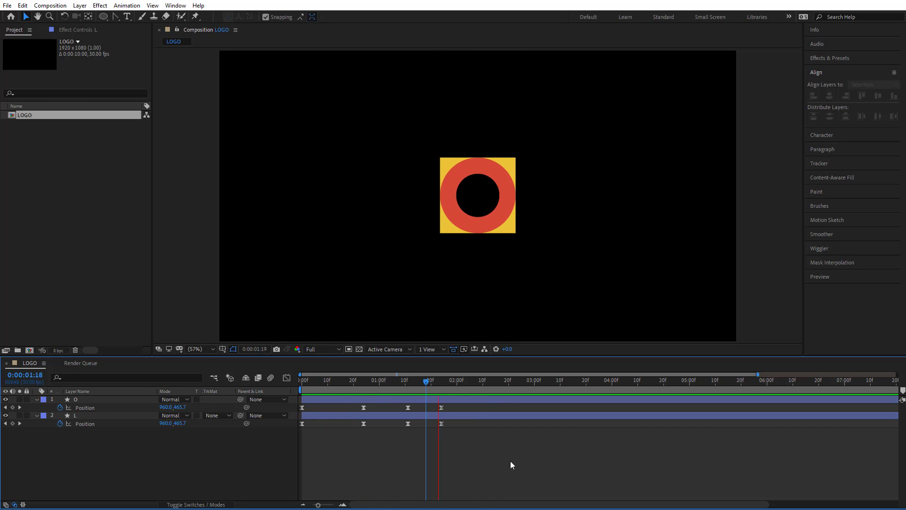
Move to 0:00:01:24, duplicate layer O and rename the duplicate as G.
{"action": "left_click_drag", "start_coordinate": [407, 380], "coordinate": [441, 389]}
{"action": "left_click", "coordinate": [433, 401]}
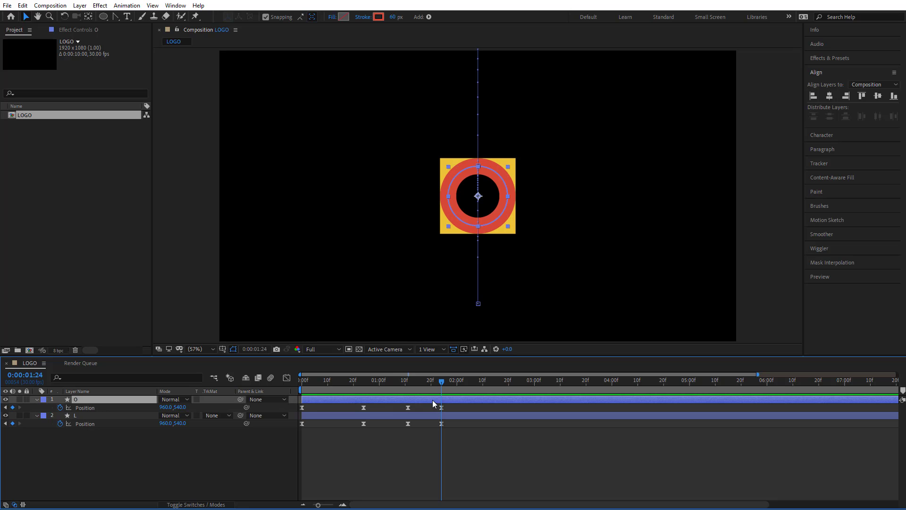
{"action": "left_click", "coordinate": [7, 6]}
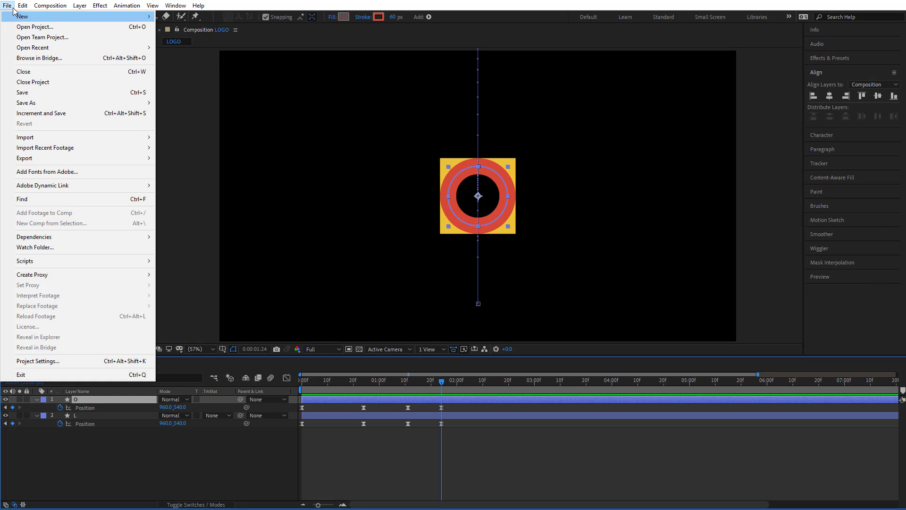
{"action": "mouse_move", "coordinate": [22, 5]}
{"action": "left_click", "coordinate": [63, 126]}
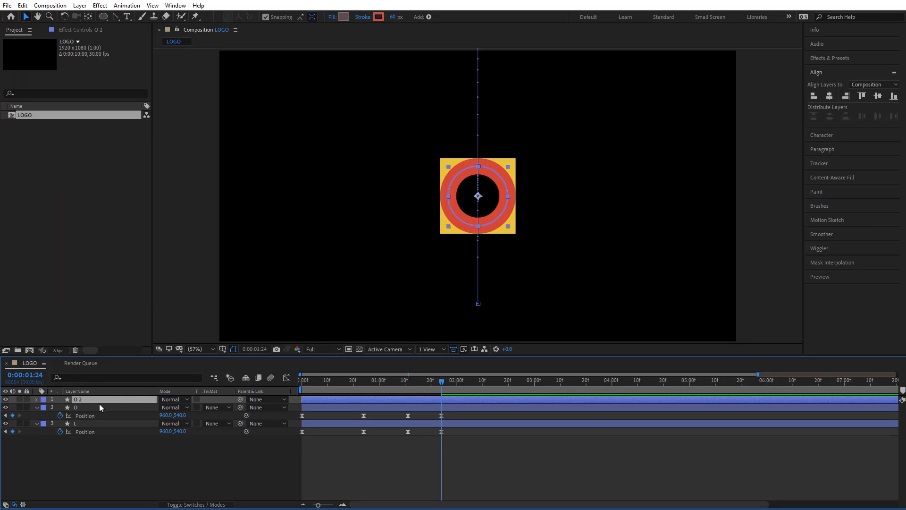
{"action": "right_click", "coordinate": [84, 400]}
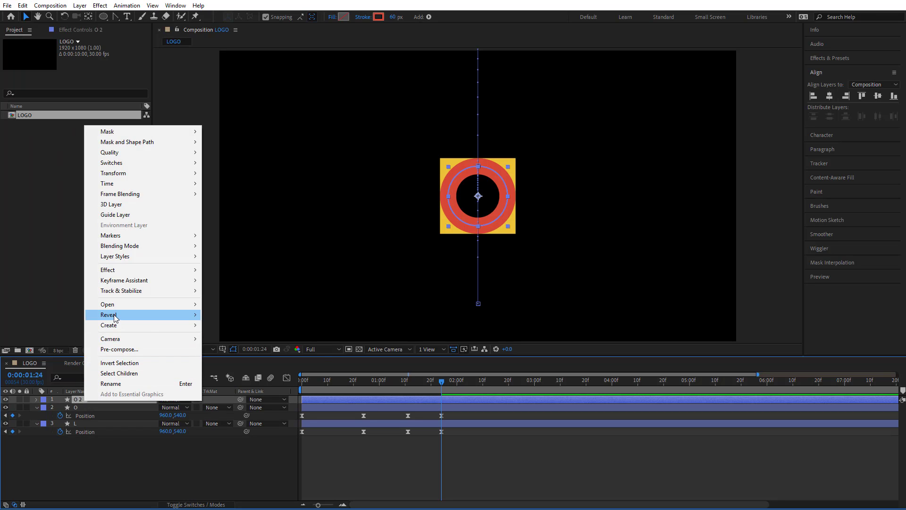
{"action": "left_click", "coordinate": [113, 384]}
{"action": "key", "text": "Return"}
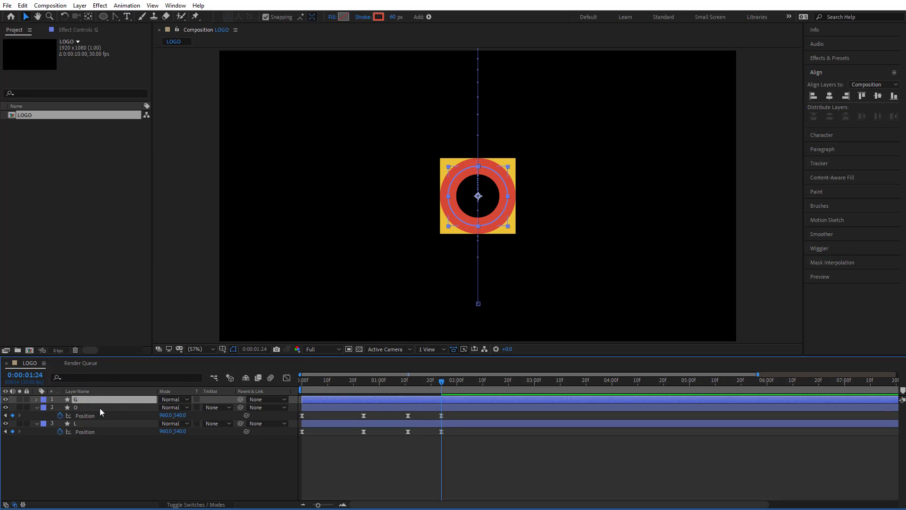
Change layer G's stroke color to blue, hex 1F6CDF.
{"action": "left_click", "coordinate": [374, 16]}
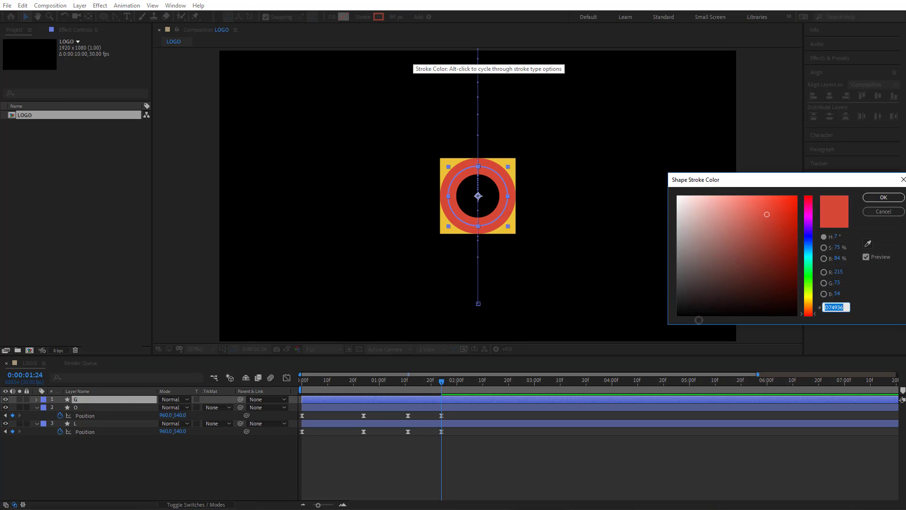
{"action": "left_click_drag", "start_coordinate": [811, 303], "coordinate": [809, 242]}
{"action": "left_click", "coordinate": [872, 199]}
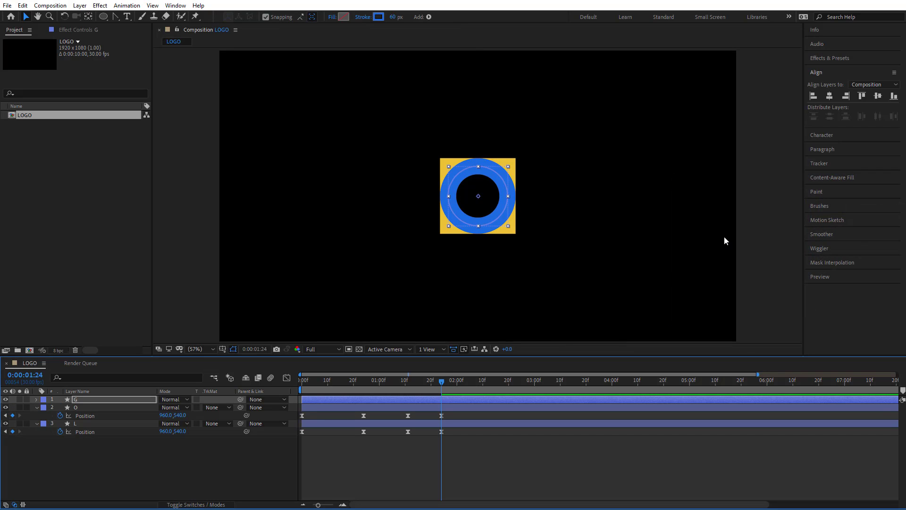
Duplicate layer G and rename the duplicate as O.
{"action": "left_click", "coordinate": [426, 398]}
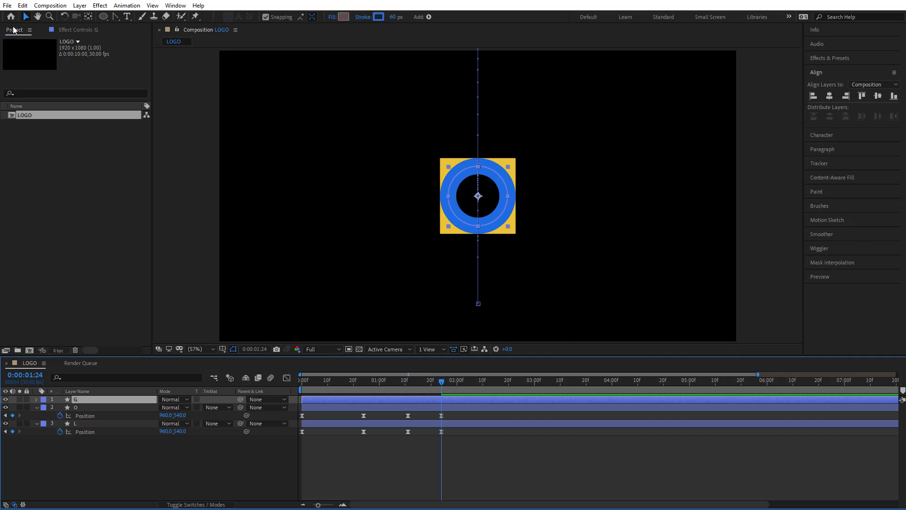
{"action": "left_click", "coordinate": [22, 5]}
{"action": "left_click", "coordinate": [42, 120]}
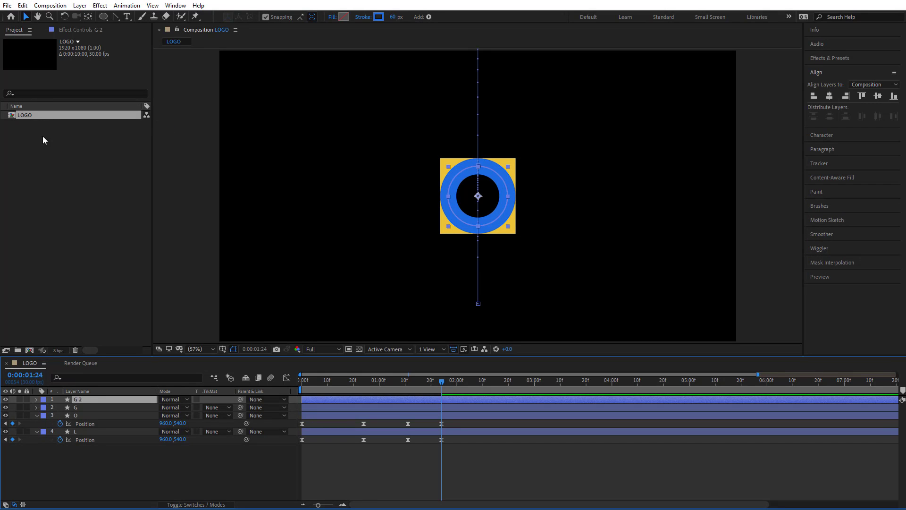
{"action": "right_click", "coordinate": [89, 400]}
{"action": "left_click", "coordinate": [106, 384]}
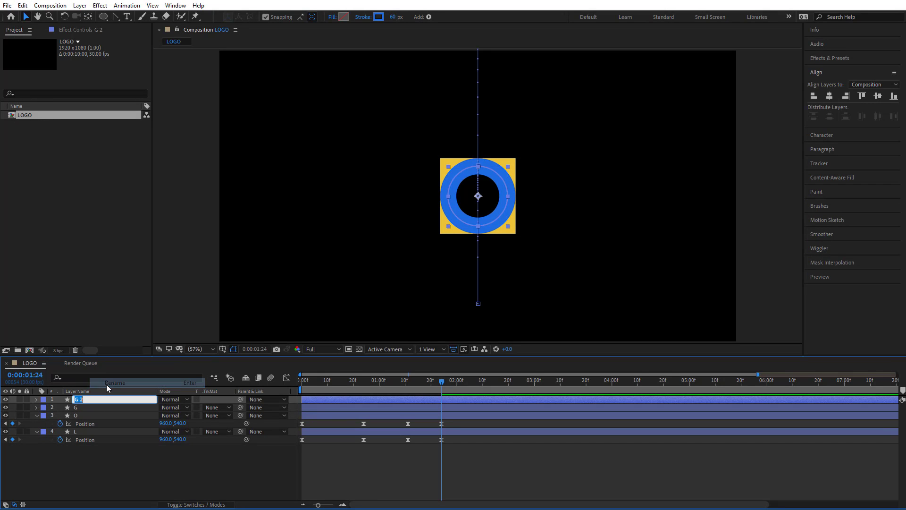
{"action": "type", "text": "O"}
{"action": "left_click", "coordinate": [386, 457]}
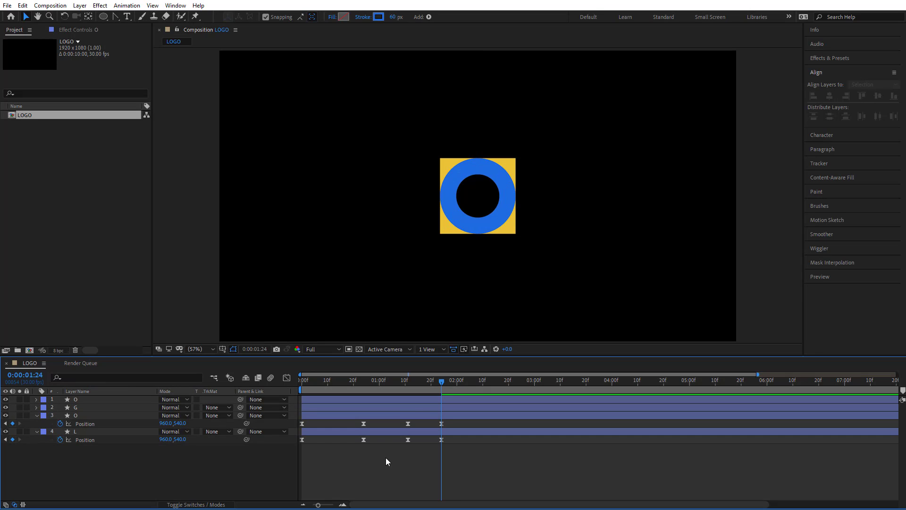
Change the topmost O layer's stroke color to magenta pink and return to the first frame.
{"action": "left_click", "coordinate": [395, 401]}
{"action": "left_click", "coordinate": [378, 18]}
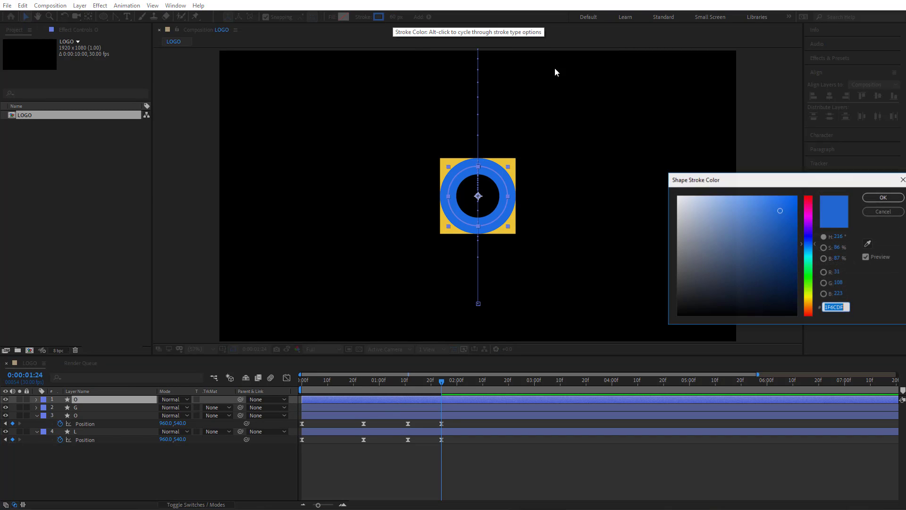
{"action": "left_click_drag", "start_coordinate": [810, 257], "coordinate": [810, 210]}
{"action": "left_click", "coordinate": [867, 200]}
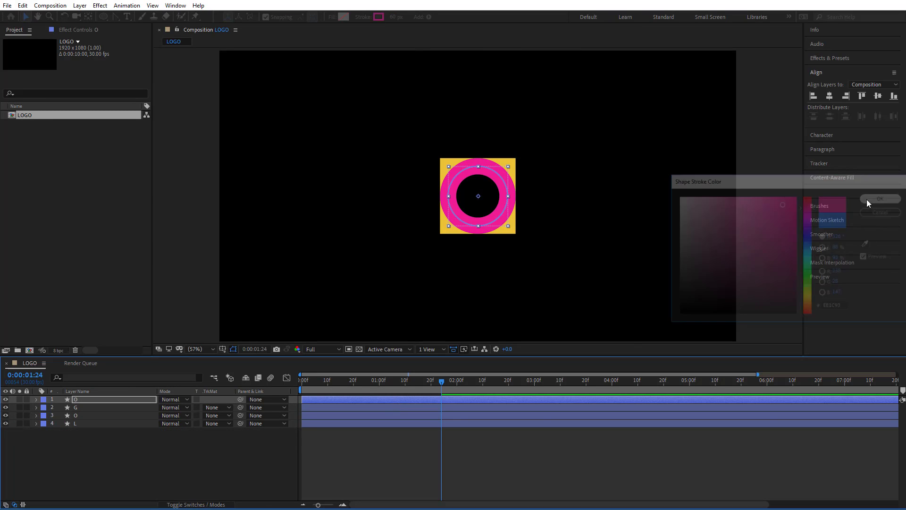
{"action": "left_click", "coordinate": [495, 460]}
{"action": "left_click_drag", "start_coordinate": [433, 383], "coordinate": [290, 406]}
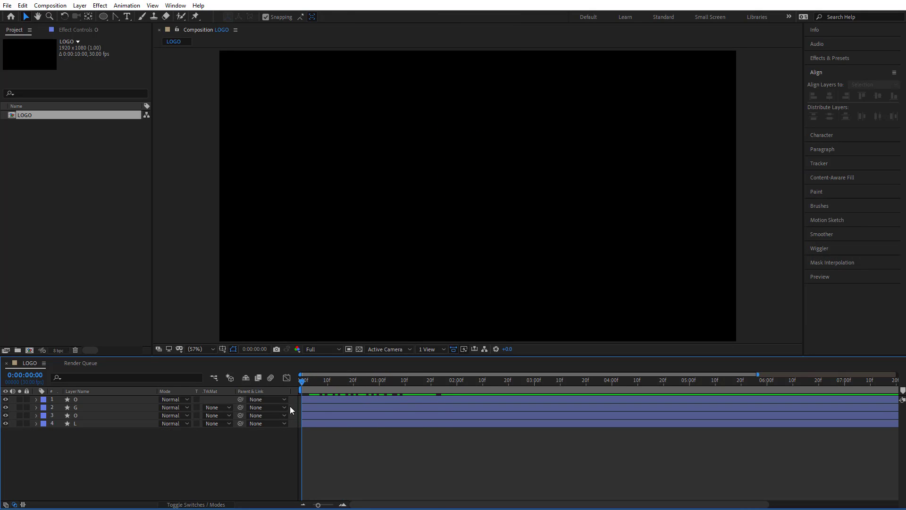
Reveal all layers' keyframes, stagger the red O, G and pink O layers a few frames apart after L, and preview the bounce.
{"action": "left_click", "coordinate": [308, 413]}
{"action": "left_click", "coordinate": [327, 432]}
{"action": "left_click", "coordinate": [318, 401]}
{"action": "left_click", "coordinate": [317, 423], "text": "shift"}
{"action": "key", "text": "u"}
{"action": "left_click", "coordinate": [336, 472]}
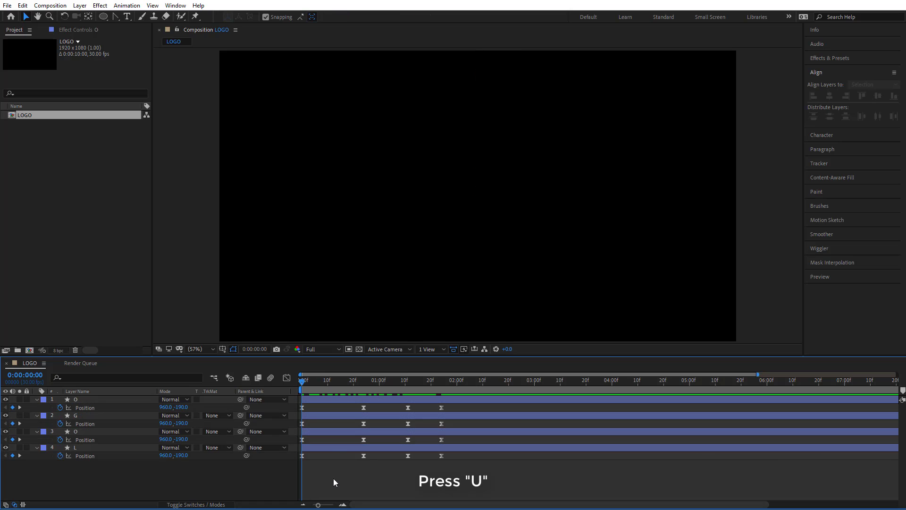
{"action": "left_click_drag", "start_coordinate": [316, 432], "coordinate": [333, 398]}
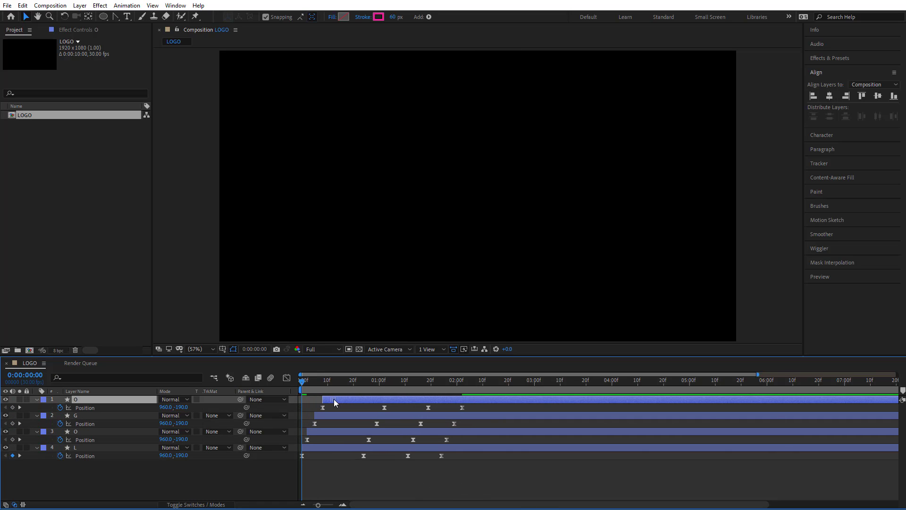
{"action": "left_click", "coordinate": [351, 481]}
{"action": "key", "text": "space"}
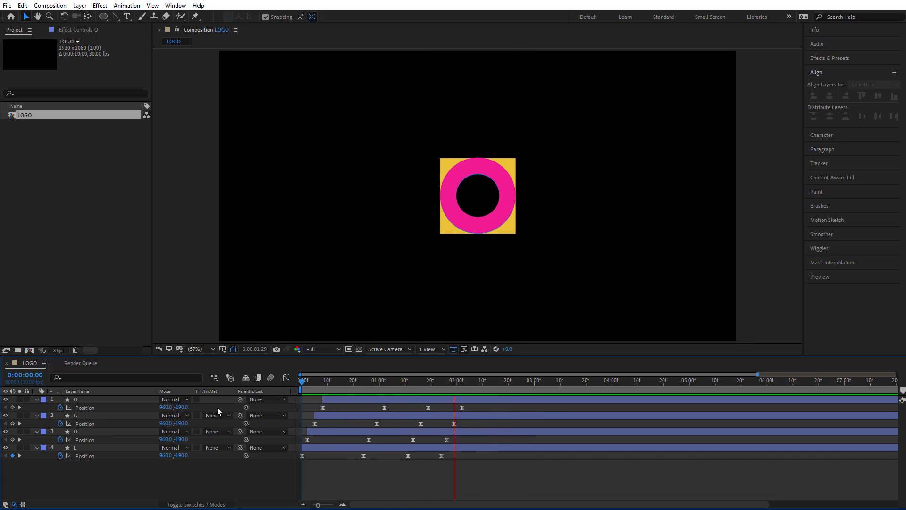
Move to 0:00:02:10 and collapse the properties of all four layers.
{"action": "left_click", "coordinate": [480, 389]}
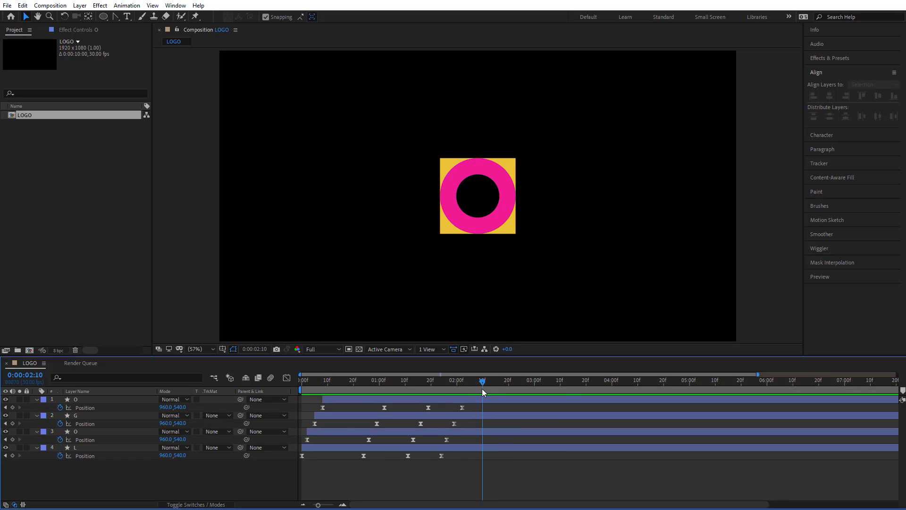
{"action": "left_click", "coordinate": [36, 399]}
{"action": "left_click", "coordinate": [36, 407]}
{"action": "left_click", "coordinate": [36, 415]}
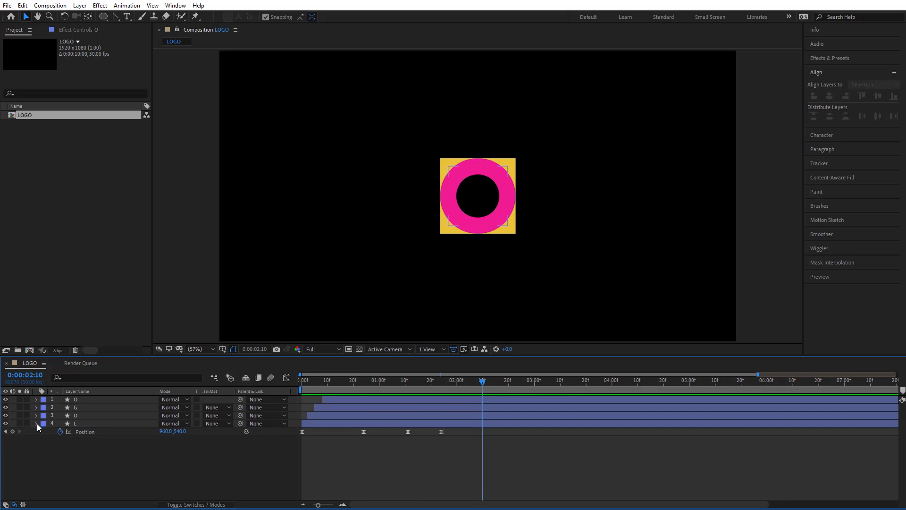
{"action": "left_click", "coordinate": [36, 422]}
Reveal the Position of both O layers and layer G and add a Position keyframe to each at 0:00:02:10.
{"action": "left_click", "coordinate": [477, 400]}
{"action": "left_click", "coordinate": [475, 418], "text": "shift"}
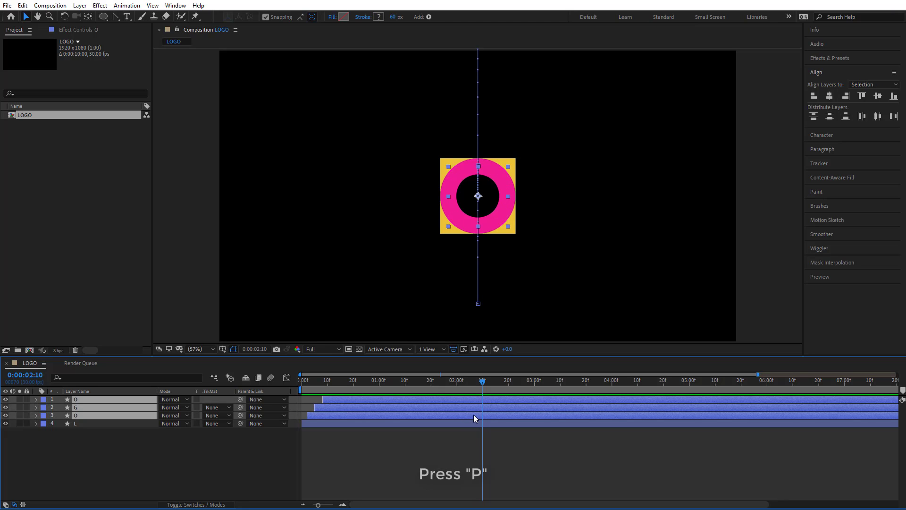
{"action": "key", "text": "p"}
{"action": "left_click_drag", "start_coordinate": [478, 383], "coordinate": [480, 384]}
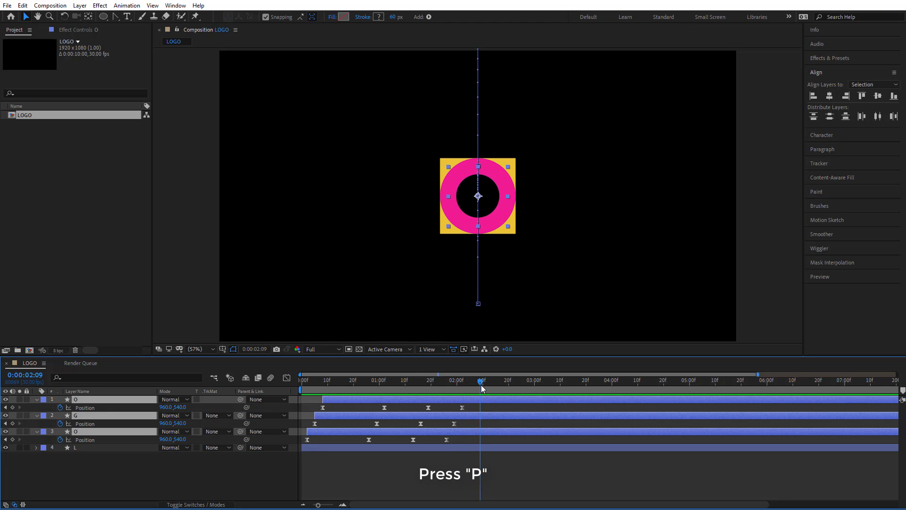
{"action": "left_click", "coordinate": [12, 407]}
{"action": "left_click", "coordinate": [12, 423]}
{"action": "left_click", "coordinate": [13, 439]}
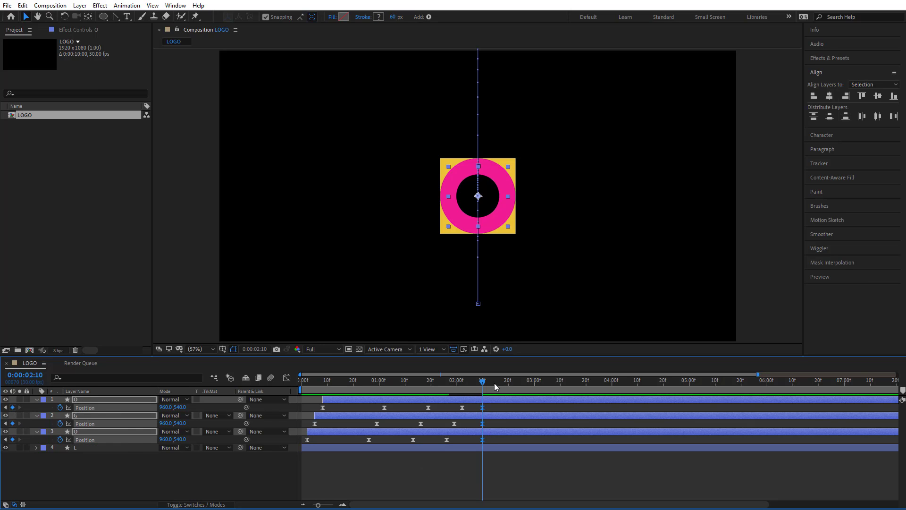
At 0:00:03:00, spread the circles horizontally with X positions of 1250 for the red O, 1544 for G and 1837 for the pink O.
{"action": "left_click_drag", "start_coordinate": [486, 381], "coordinate": [537, 381]}
{"action": "left_click", "coordinate": [467, 467]}
{"action": "left_click", "coordinate": [479, 400]}
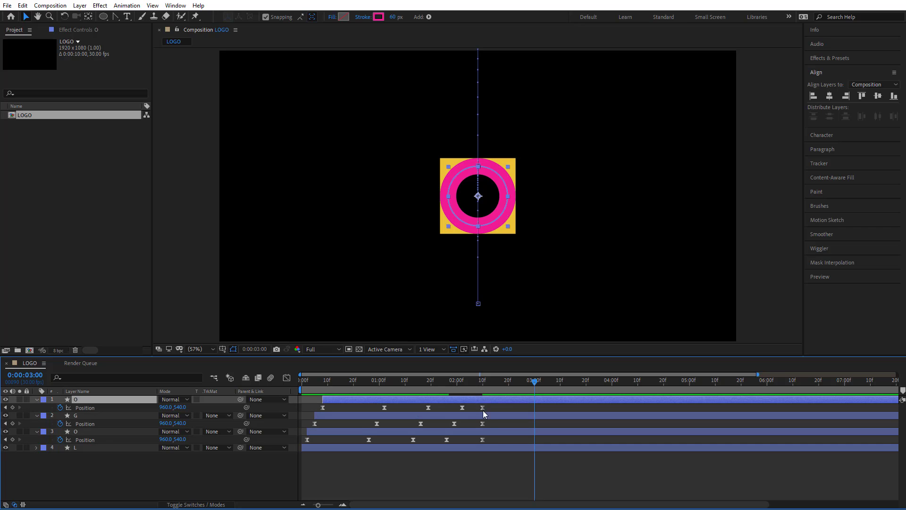
{"action": "left_click", "coordinate": [483, 432]}
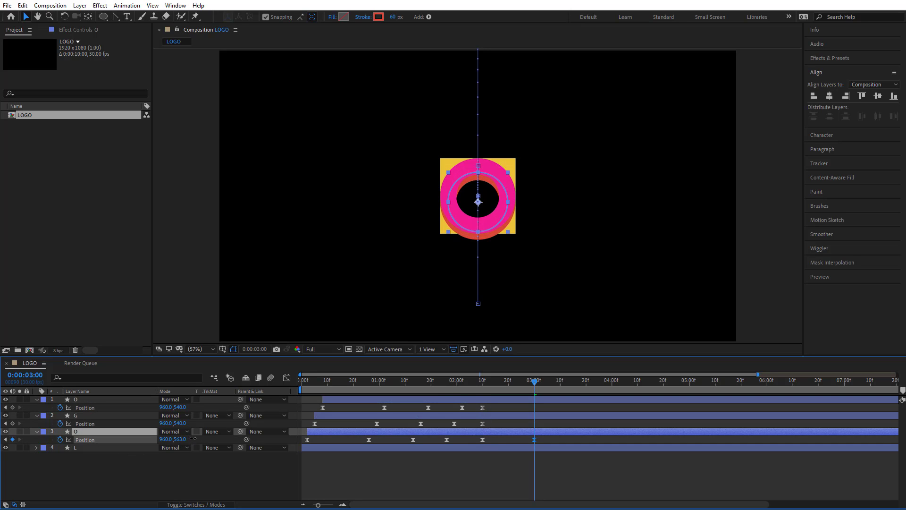
{"action": "left_click_drag", "start_coordinate": [166, 439], "coordinate": [297, 430]}
{"action": "left_click_drag", "start_coordinate": [162, 423], "coordinate": [431, 415]}
{"action": "left_click_drag", "start_coordinate": [165, 406], "coordinate": [573, 402]}
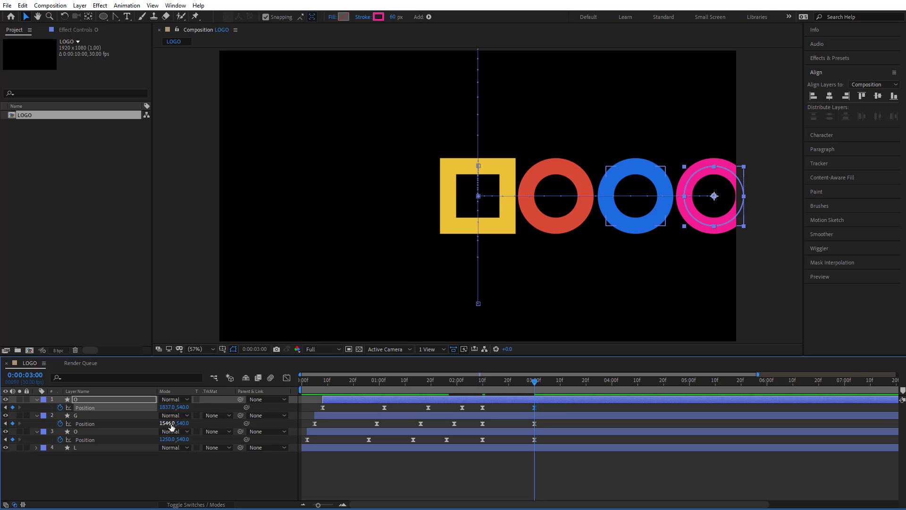
{"action": "left_click", "coordinate": [169, 423]}
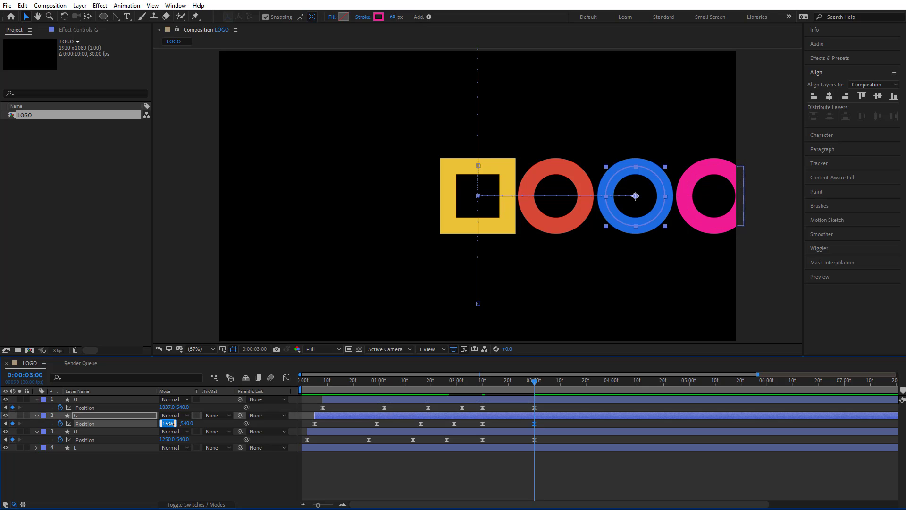
{"action": "left_click", "coordinate": [550, 469]}
Adjust the speed graph of the three circles' sideways Position keyframes and move their end keyframes to 0:00:03:10.
{"action": "left_click_drag", "start_coordinate": [533, 386], "coordinate": [483, 443]}
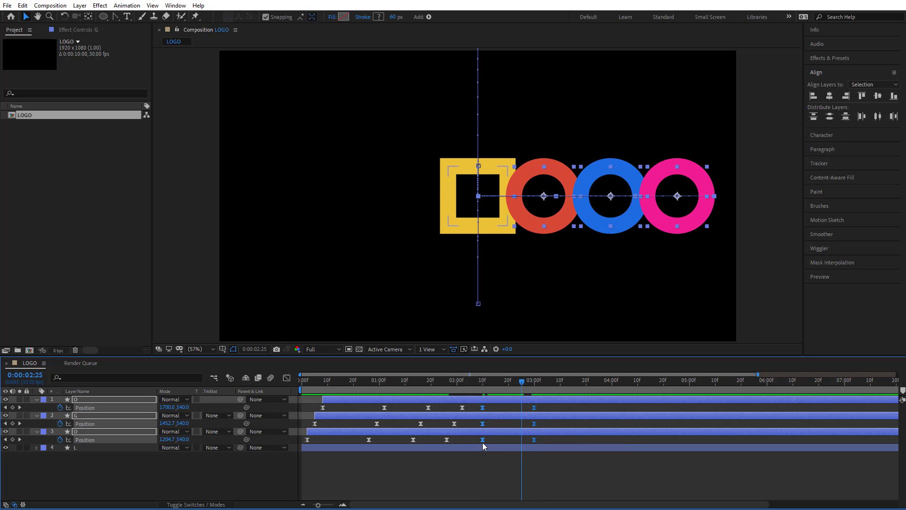
{"action": "left_click", "coordinate": [286, 377]}
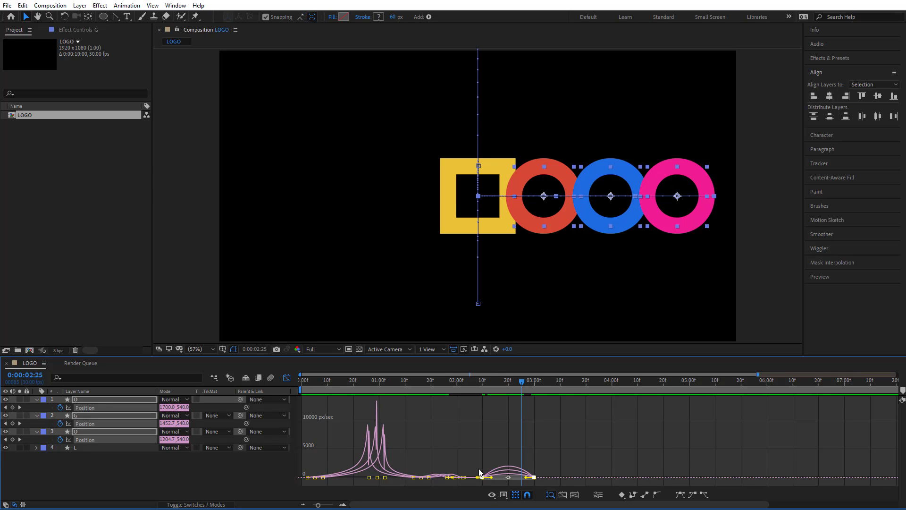
{"action": "left_click_drag", "start_coordinate": [543, 467], "coordinate": [560, 451]}
{"action": "left_click", "coordinate": [286, 378]}
{"action": "left_click", "coordinate": [551, 469]}
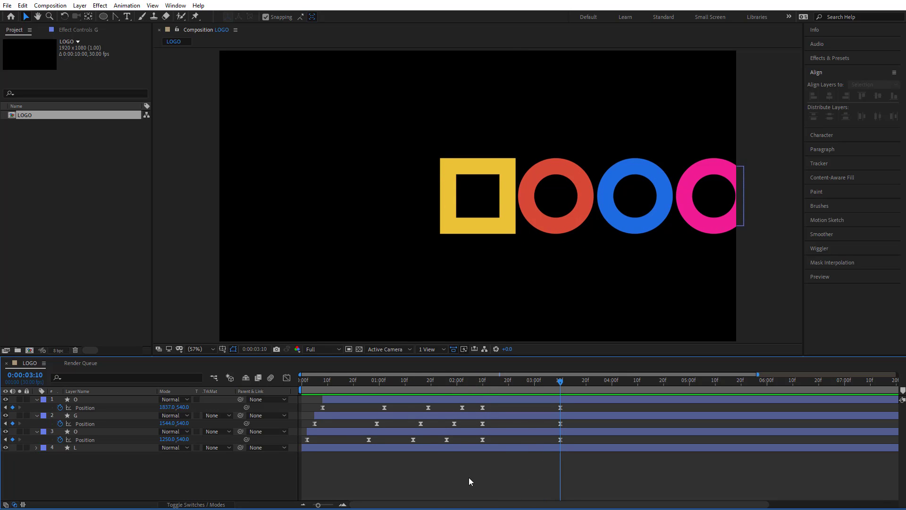
Collapse the layers' keyframes and add a new null object to the composition.
{"action": "key", "text": "u"}
{"action": "right_click", "coordinate": [486, 456]}
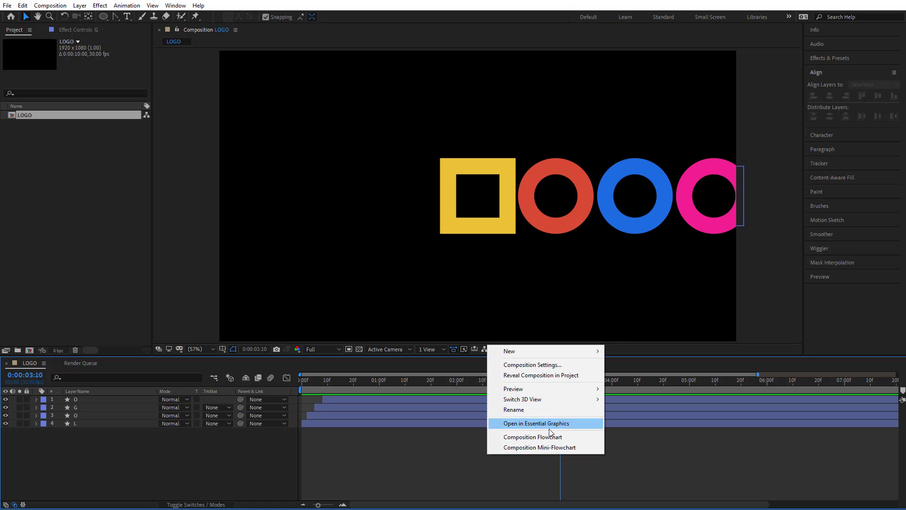
{"action": "mouse_move", "coordinate": [548, 356]}
{"action": "left_click", "coordinate": [637, 406]}
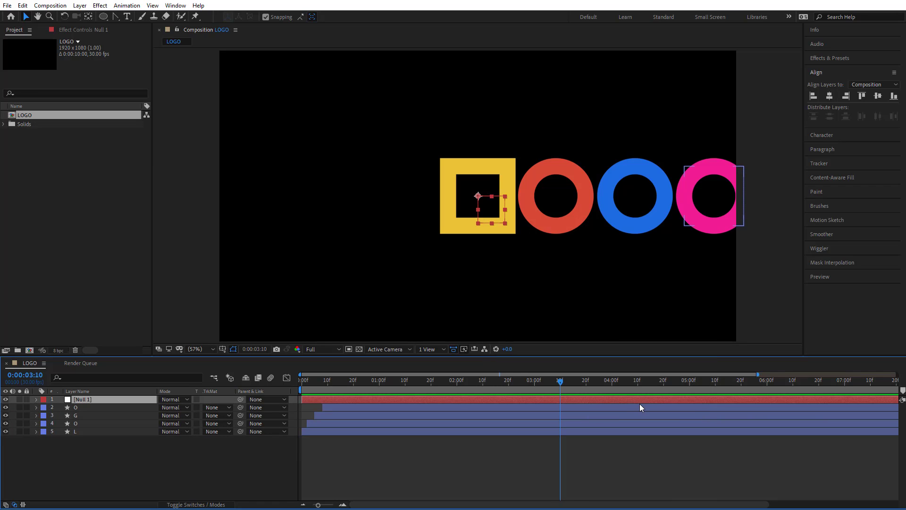
Parent the L, G and both O layers to Null 1.
{"action": "left_click", "coordinate": [77, 411]}
{"action": "left_click", "coordinate": [78, 430]}
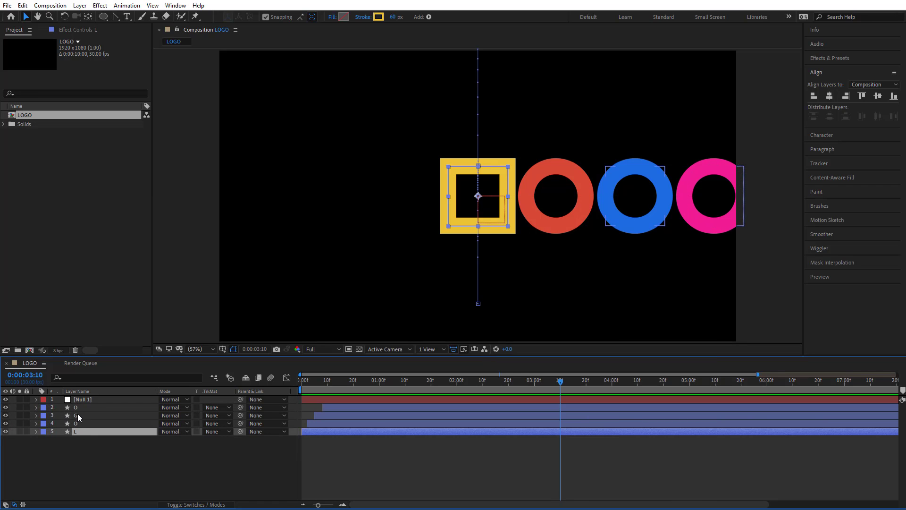
{"action": "left_click", "coordinate": [77, 410]}
{"action": "left_click", "coordinate": [78, 432], "text": "shift"}
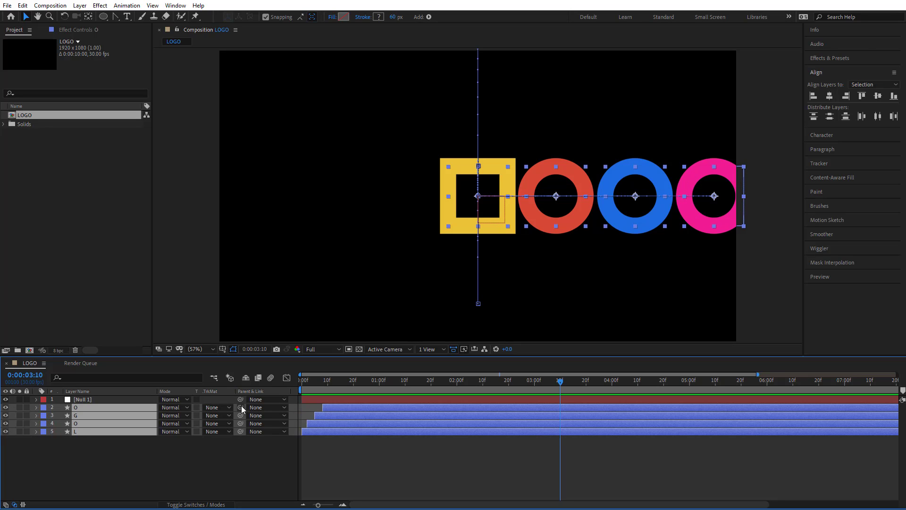
{"action": "left_click_drag", "start_coordinate": [241, 406], "coordinate": [141, 402]}
Reveal the Position of Null 1 and the topmost O, and start Position keyframing on Null 1 at 0:00:02:10.
{"action": "left_click", "coordinate": [144, 402]}
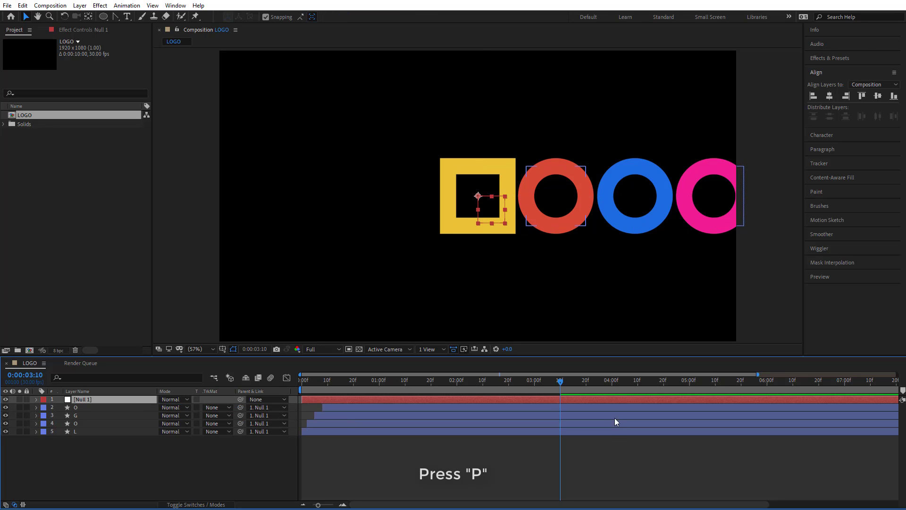
{"action": "key", "text": "p"}
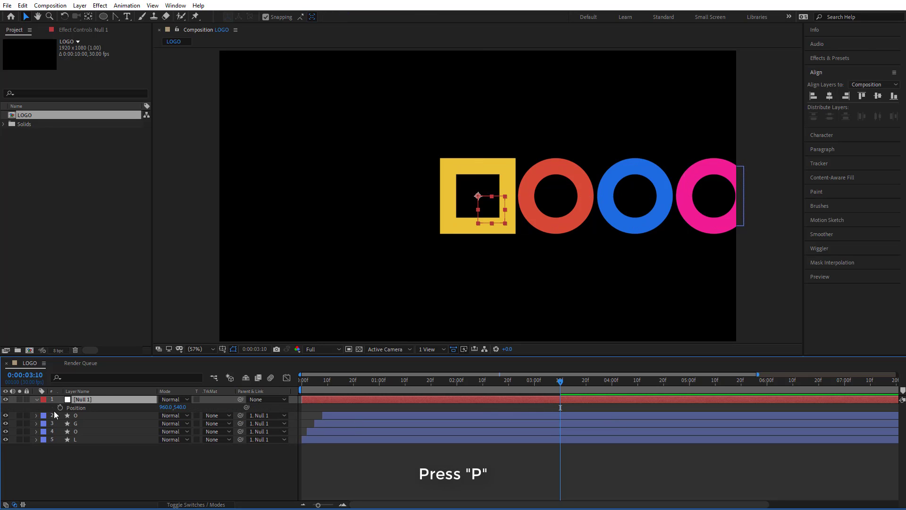
{"action": "left_click", "coordinate": [87, 417]}
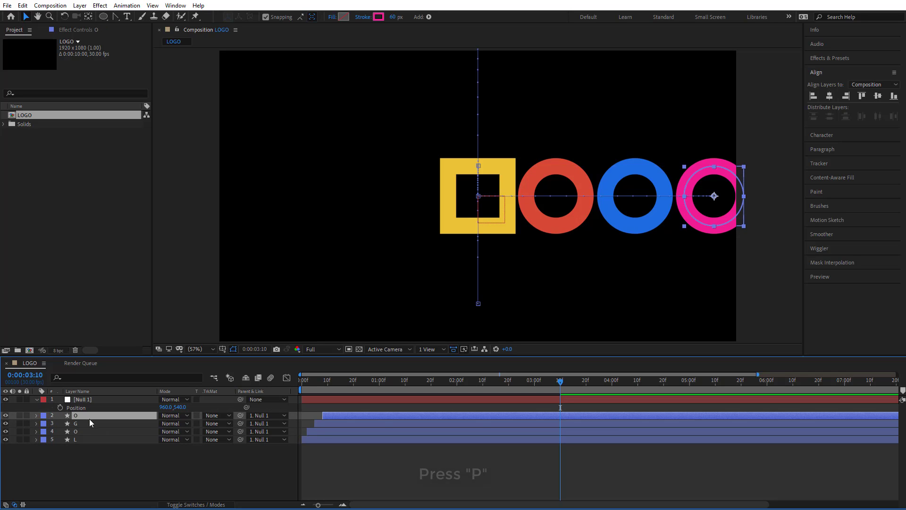
{"action": "key", "text": "p"}
{"action": "left_click", "coordinate": [580, 471]}
{"action": "left_click", "coordinate": [482, 388]}
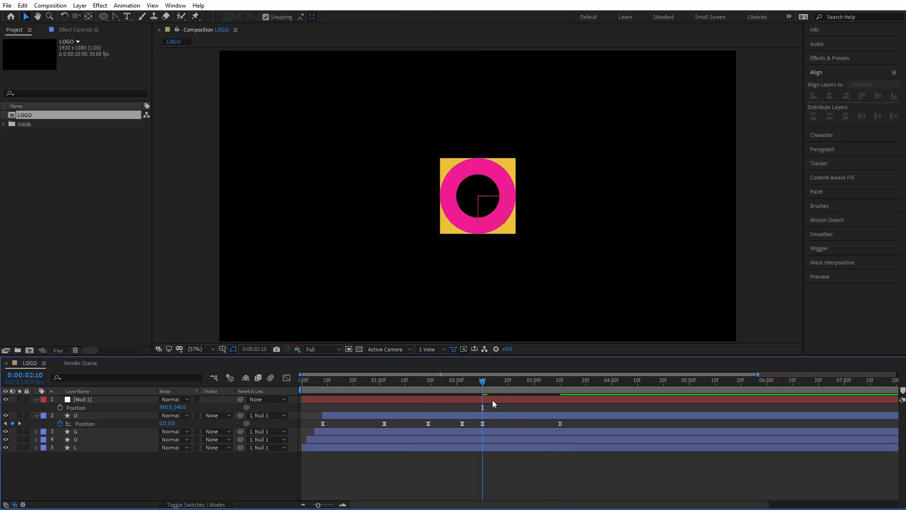
{"action": "left_click", "coordinate": [60, 407]}
At 0:00:03:10, set Null 1's X position to 555 to centre the logo.
{"action": "left_click_drag", "start_coordinate": [480, 381], "coordinate": [560, 390]}
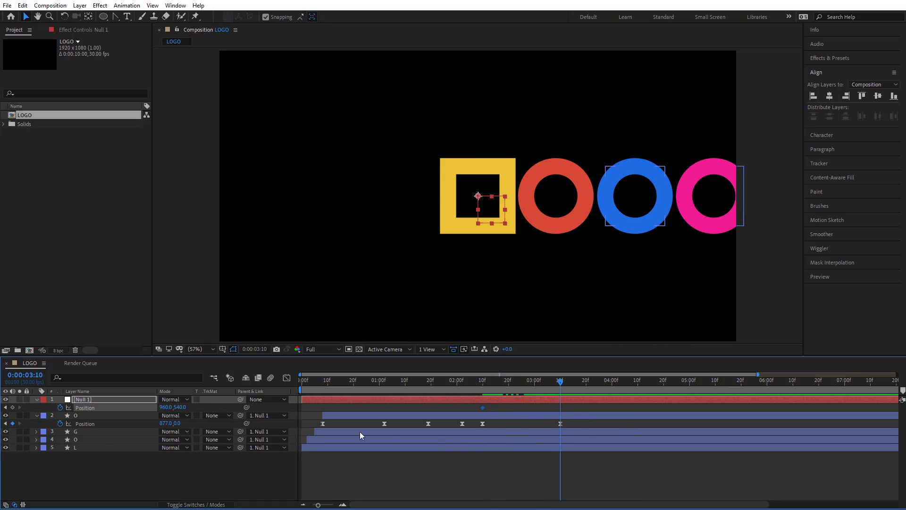
{"action": "left_click_drag", "start_coordinate": [165, 407], "coordinate": [2, 431]}
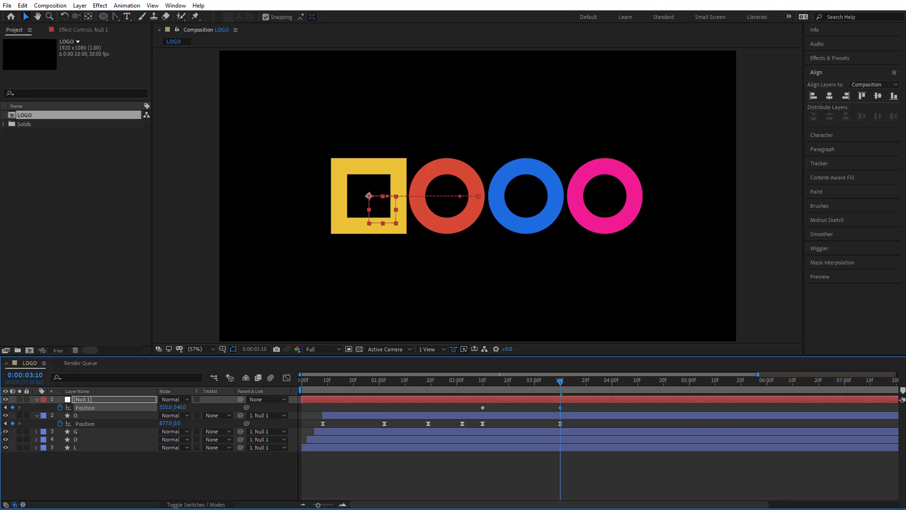
{"action": "left_click", "coordinate": [416, 472]}
Apply Easy Ease to both Null 1 Position keyframes and shape their speed graph into a steeper central peak.
{"action": "left_click_drag", "start_coordinate": [468, 385], "coordinate": [473, 409]}
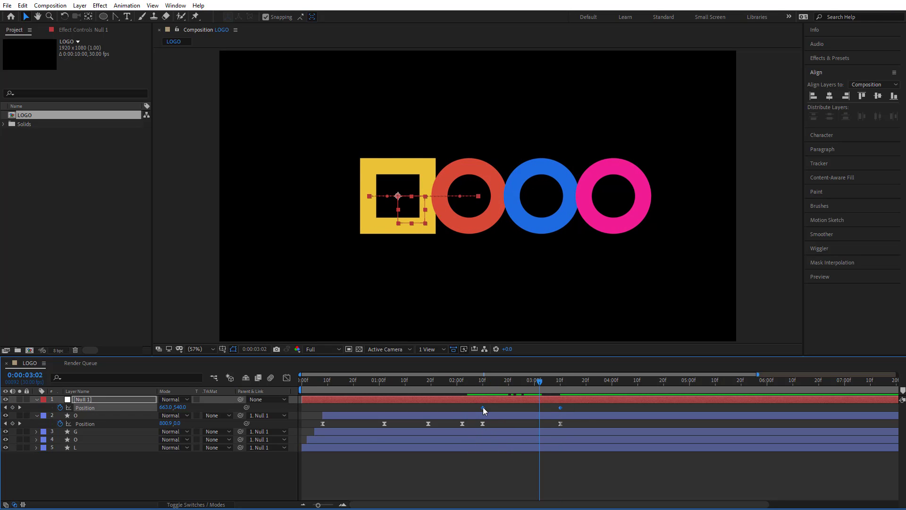
{"action": "right_click", "coordinate": [483, 407]}
{"action": "mouse_move", "coordinate": [497, 400]}
{"action": "left_click", "coordinate": [613, 431]}
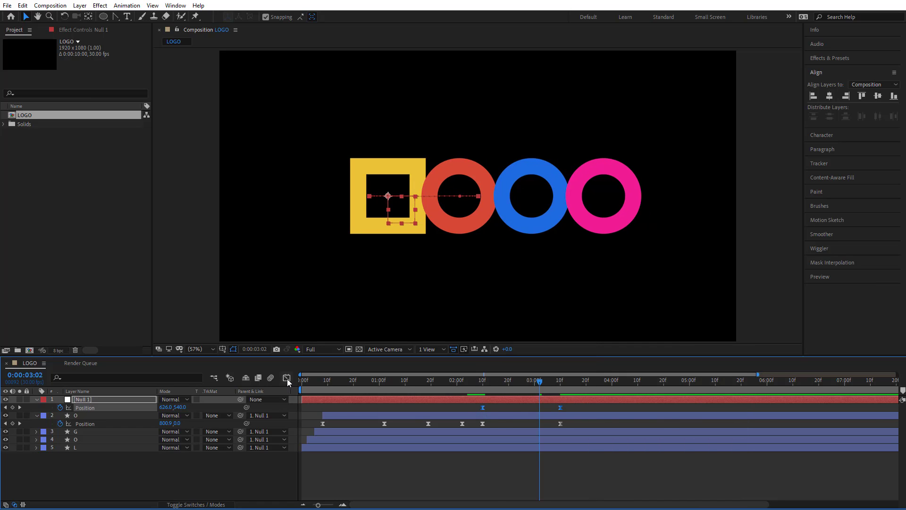
{"action": "left_click", "coordinate": [287, 379]}
{"action": "left_click_drag", "start_coordinate": [471, 466], "coordinate": [539, 481]}
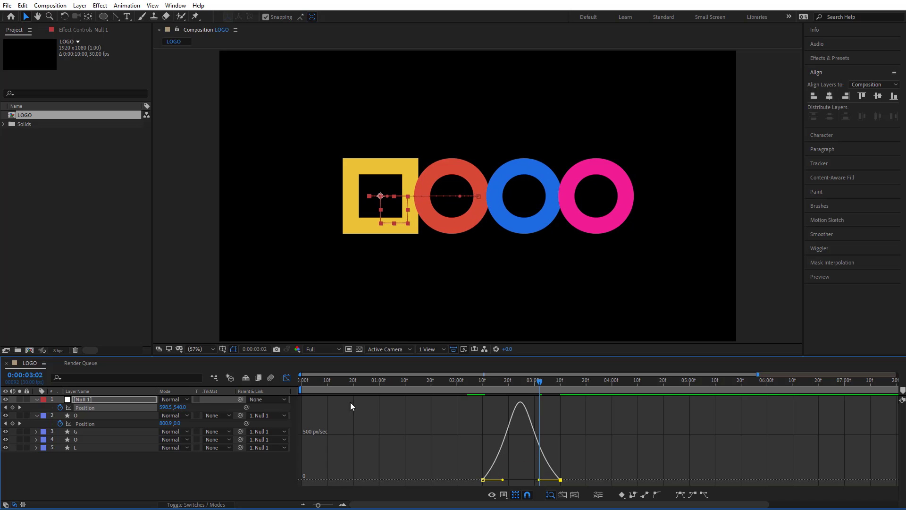
{"action": "left_click", "coordinate": [286, 378]}
Preview the whole logo animation from the first frame.
{"action": "left_click", "coordinate": [480, 382]}
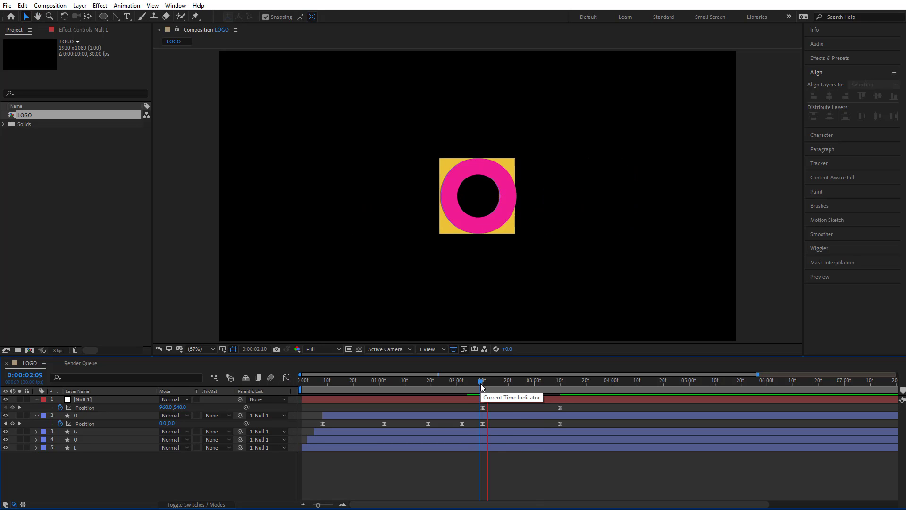
{"action": "left_click_drag", "start_coordinate": [481, 383], "coordinate": [392, 404]}
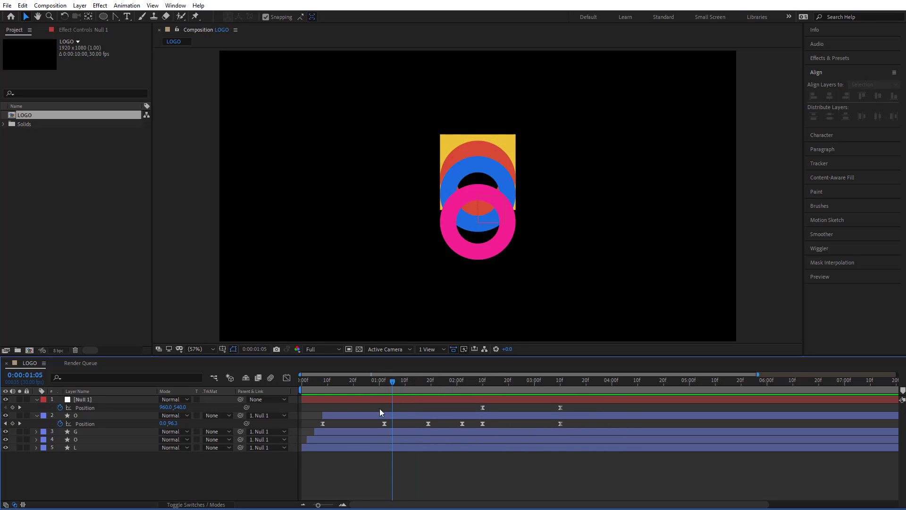
{"action": "key", "text": "Home"}
{"action": "key", "text": "space"}
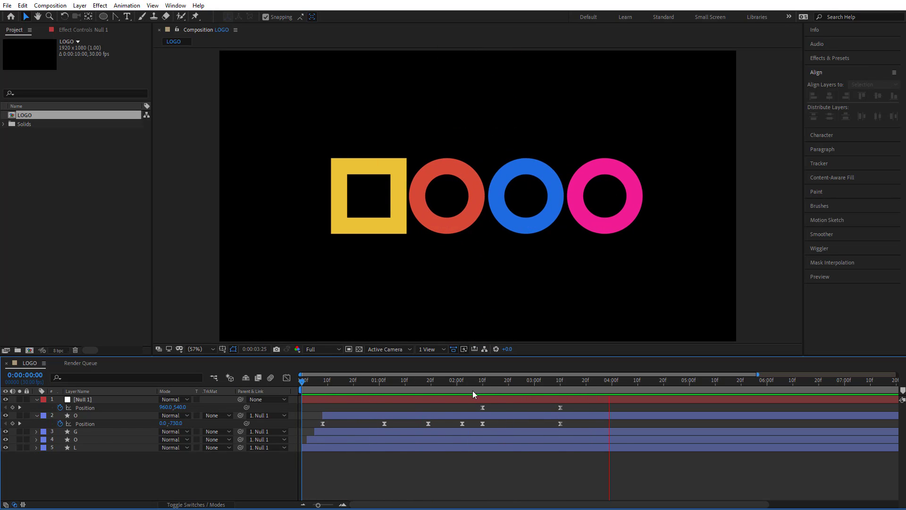
Move to 0:00:03:10 and collapse the properties of Null 1 and the topmost O layer.
{"action": "left_click_drag", "start_coordinate": [481, 390], "coordinate": [560, 396]}
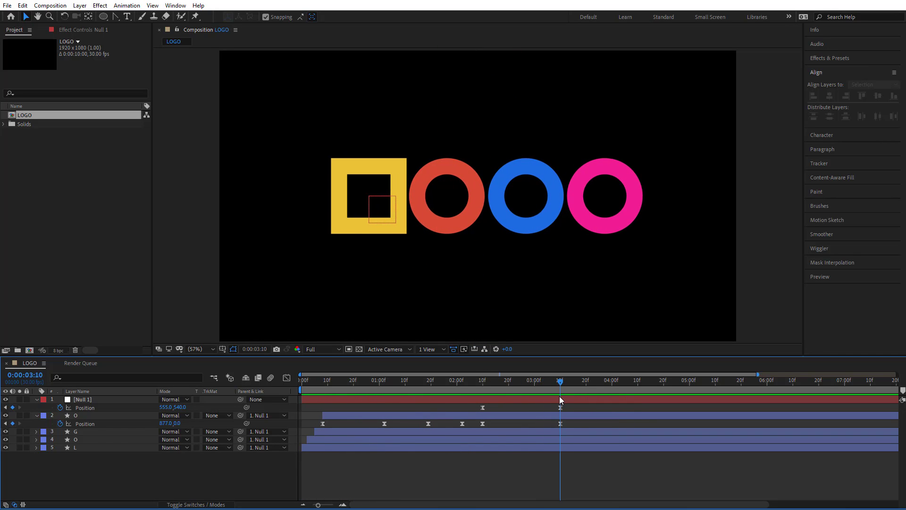
{"action": "left_click", "coordinate": [37, 399]}
{"action": "left_click", "coordinate": [36, 407]}
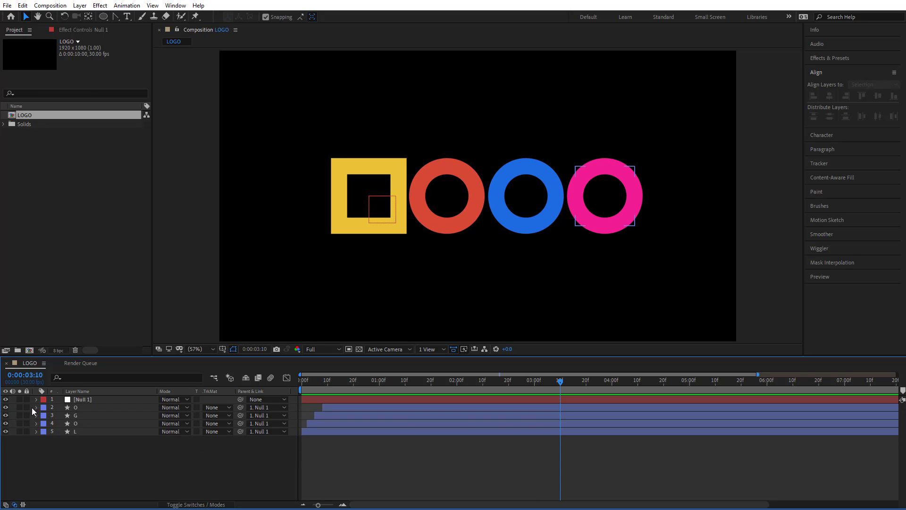
Lock every layer except L and add Trim Paths to the L layer's contents.
{"action": "left_click", "coordinate": [6, 431]}
{"action": "left_click", "coordinate": [5, 432]}
{"action": "left_click", "coordinate": [51, 431]}
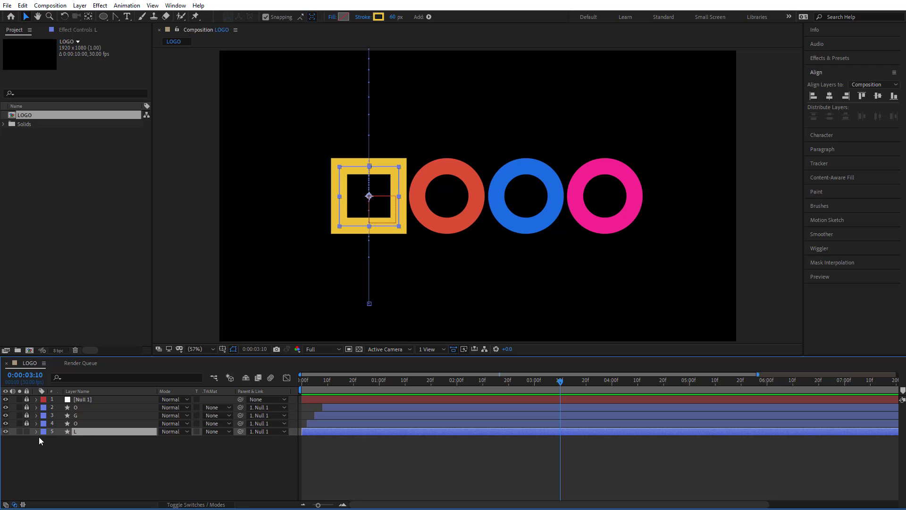
{"action": "left_click", "coordinate": [230, 439]}
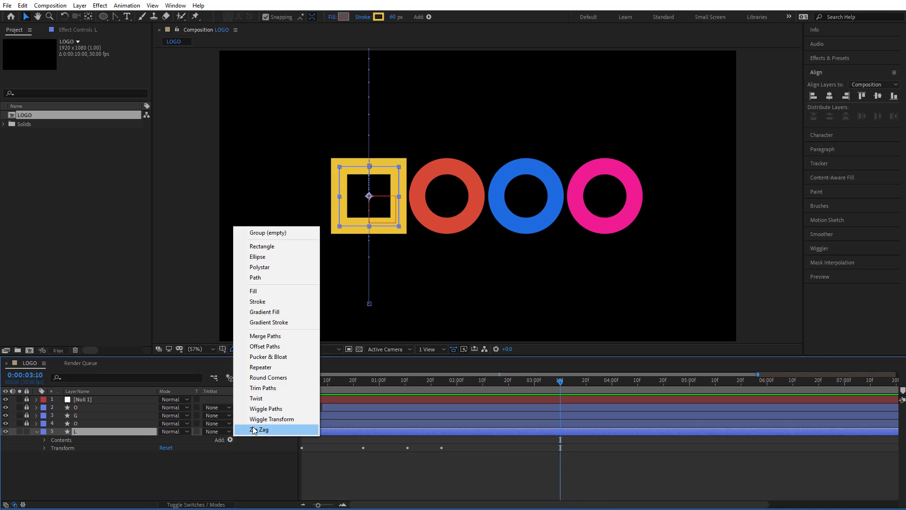
{"action": "left_click", "coordinate": [258, 387]}
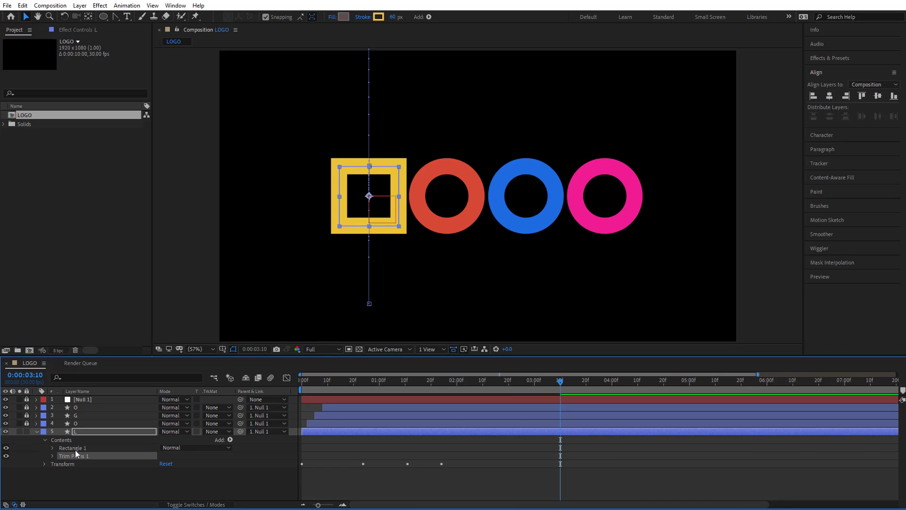
Turn on keyframing for the L layer's Trim Paths Start and End at 0:00:03:10 and show only its keyframed properties.
{"action": "left_click", "coordinate": [52, 456]}
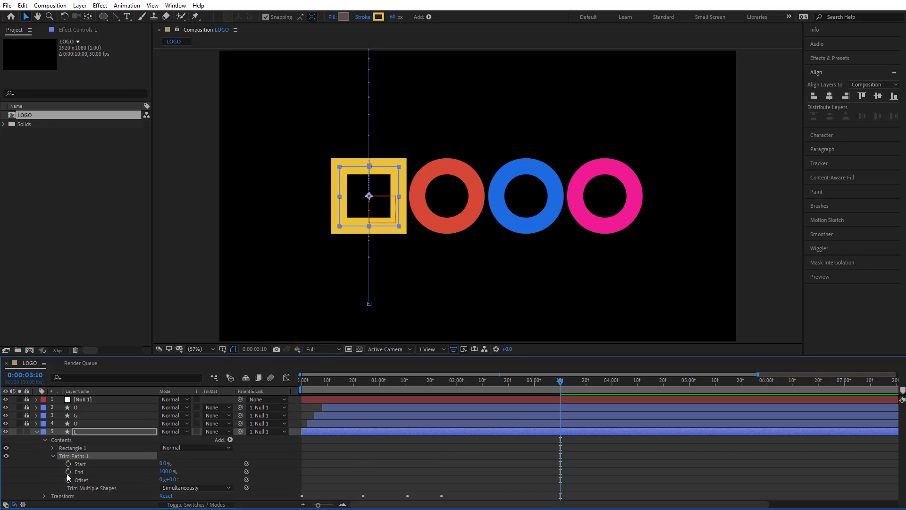
{"action": "left_click", "coordinate": [68, 471]}
{"action": "left_click", "coordinate": [68, 463]}
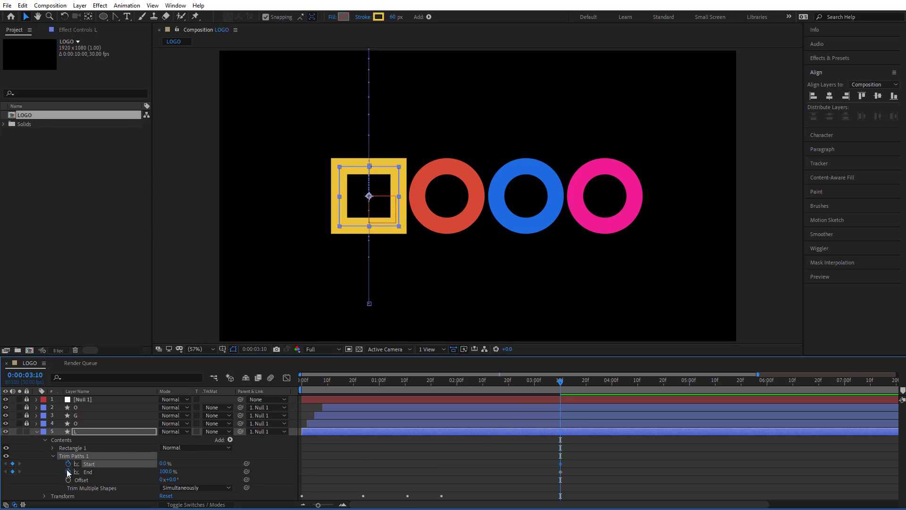
{"action": "key", "text": "u"}
{"action": "left_click", "coordinate": [551, 424]}
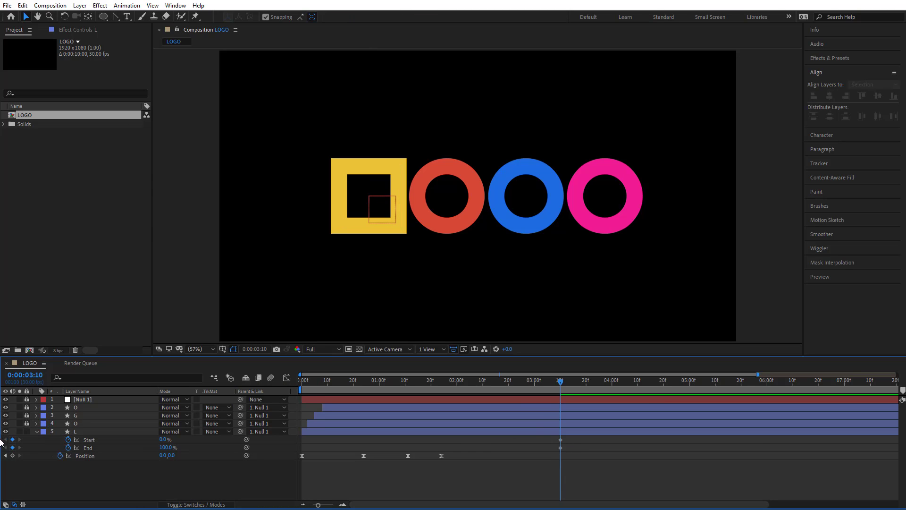
Reveal the lower O layer's Position keyframes, lock it again, and add L's Start and End keyframes at 0:00:02:10.
{"action": "left_click", "coordinate": [76, 424]}
{"action": "key", "text": "u"}
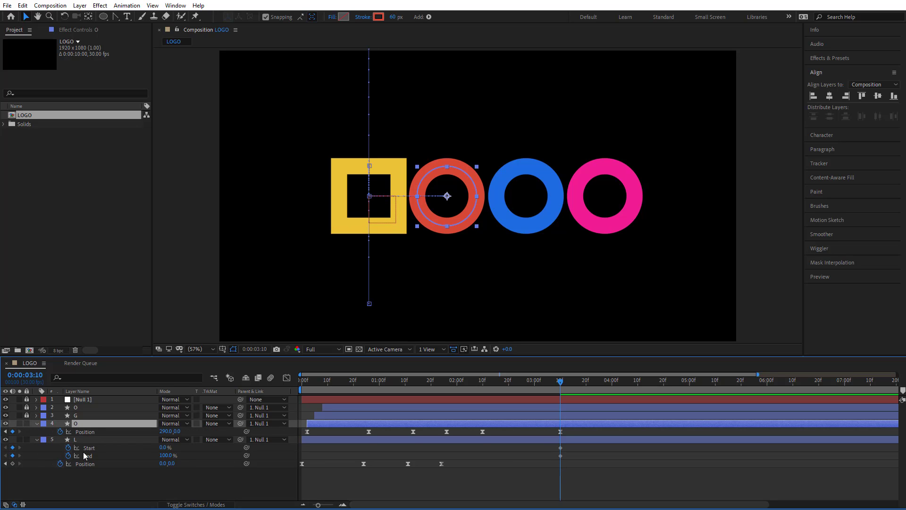
{"action": "left_click", "coordinate": [27, 424]}
{"action": "left_click", "coordinate": [81, 439]}
{"action": "key", "text": "Page_Up"}
{"action": "key", "text": "Page_Up"}
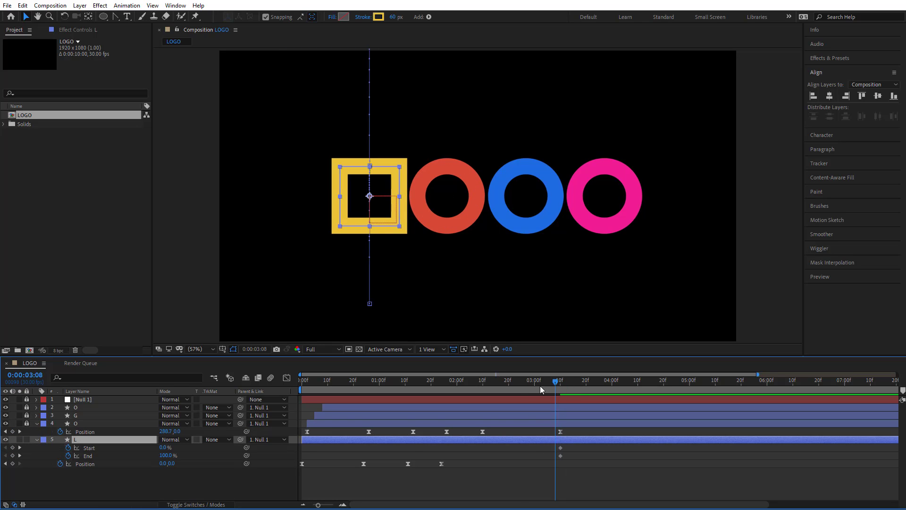
{"action": "left_click_drag", "start_coordinate": [540, 386], "coordinate": [481, 398]}
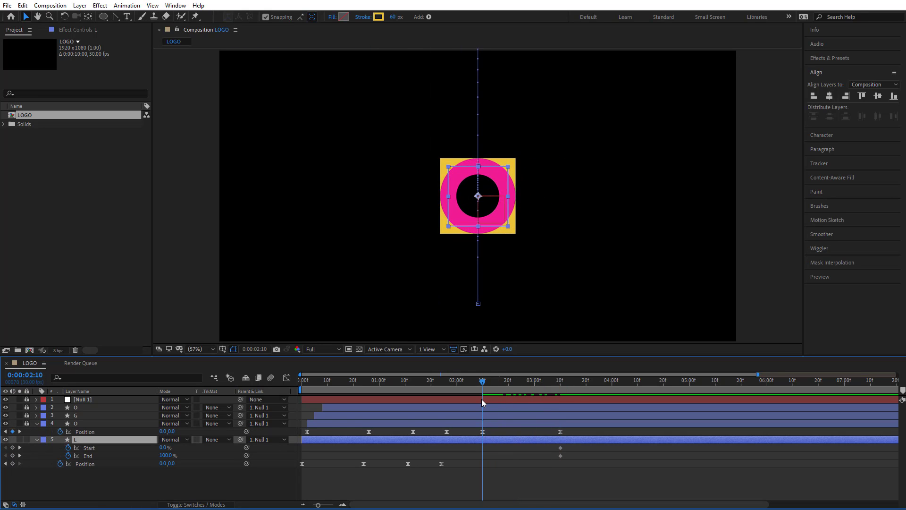
{"action": "left_click", "coordinate": [13, 448]}
{"action": "left_click", "coordinate": [13, 456]}
At 0:00:03:10, set L's Trim Paths Start to 26% and End to 74% and check the trimmed shape.
{"action": "left_click_drag", "start_coordinate": [482, 386], "coordinate": [561, 392]}
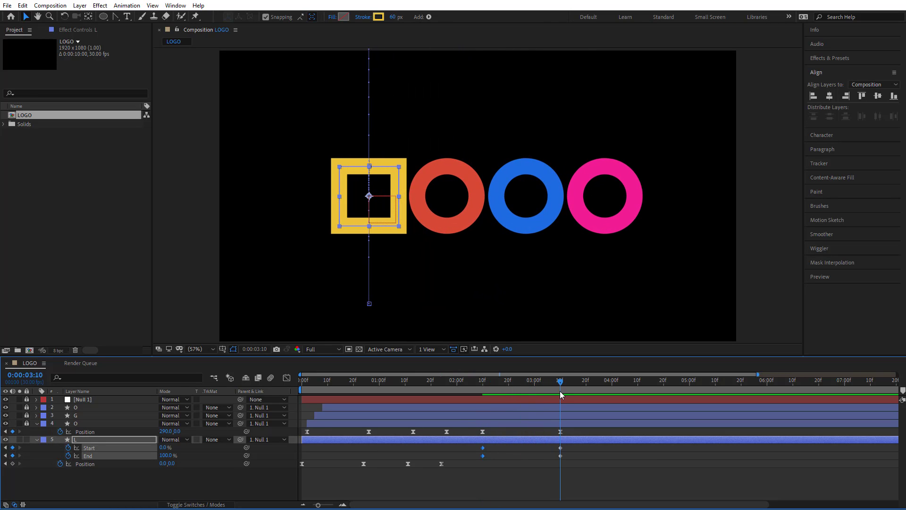
{"action": "mouse_move", "coordinate": [163, 451]}
{"action": "left_mouse_down"}
{"action": "mouse_move", "coordinate": [176, 449]}
{"action": "mouse_move", "coordinate": [156, 456]}
{"action": "left_mouse_up"}
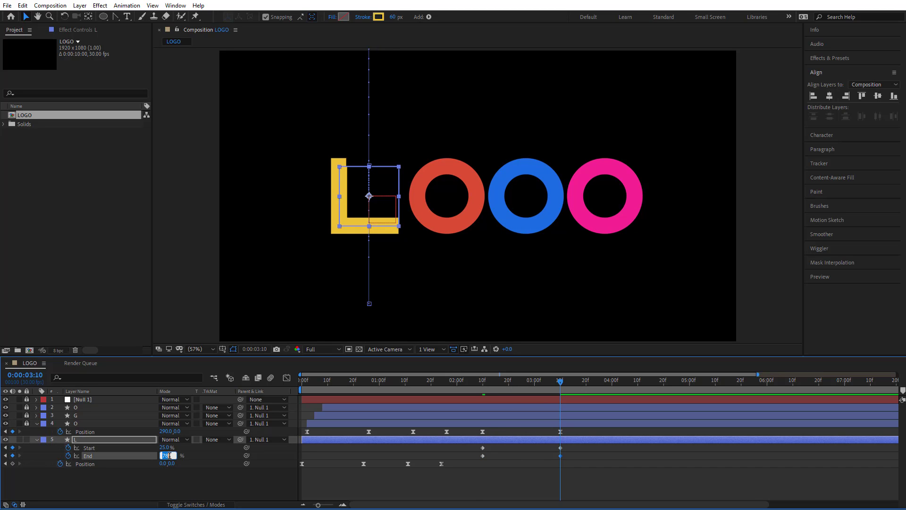
{"action": "left_click", "coordinate": [362, 496]}
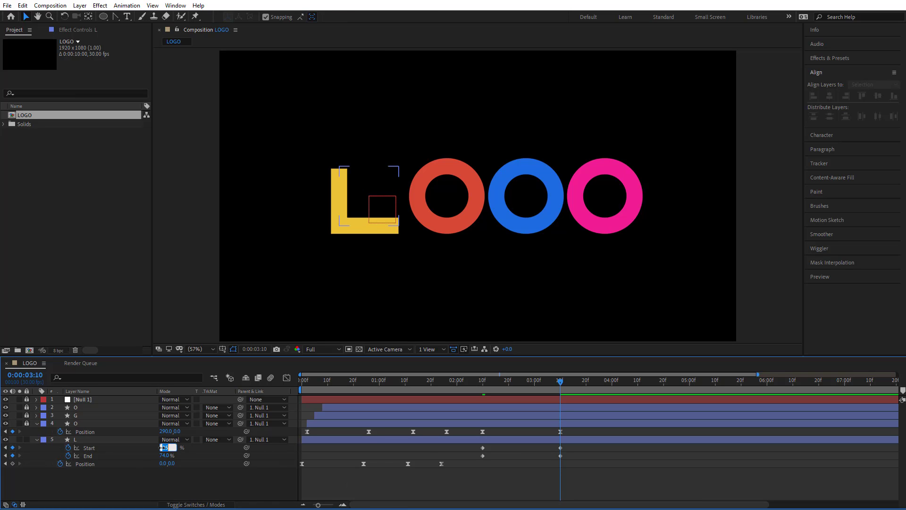
{"action": "left_click", "coordinate": [468, 481]}
{"action": "left_click_drag", "start_coordinate": [548, 384], "coordinate": [553, 403]}
{"action": "key", "text": "Page_Down"}
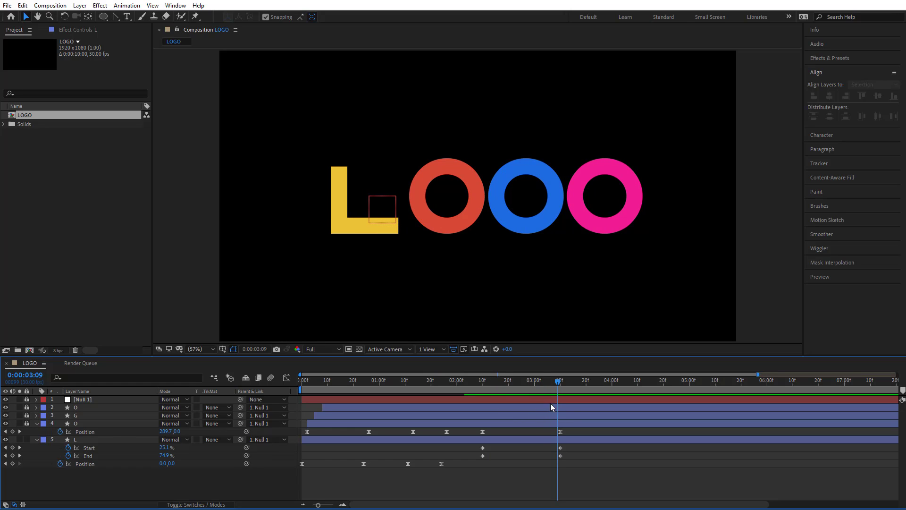
Apply Easy Ease to L's Start and End keyframes and shape their speed graph into a sharp early peak.
{"action": "left_click", "coordinate": [67, 442]}
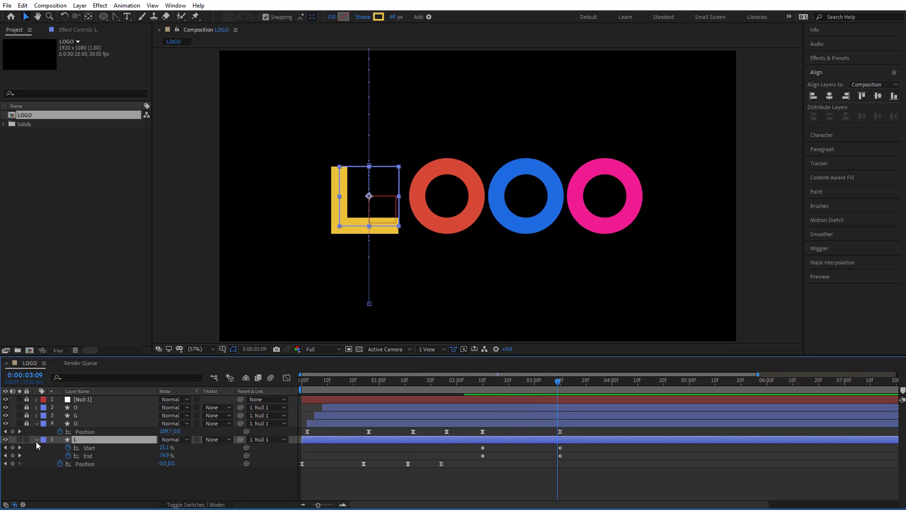
{"action": "left_click_drag", "start_coordinate": [474, 448], "coordinate": [582, 463]}
{"action": "right_click", "coordinate": [561, 455]}
{"action": "mouse_move", "coordinate": [614, 448]}
{"action": "left_click", "coordinate": [696, 386]}
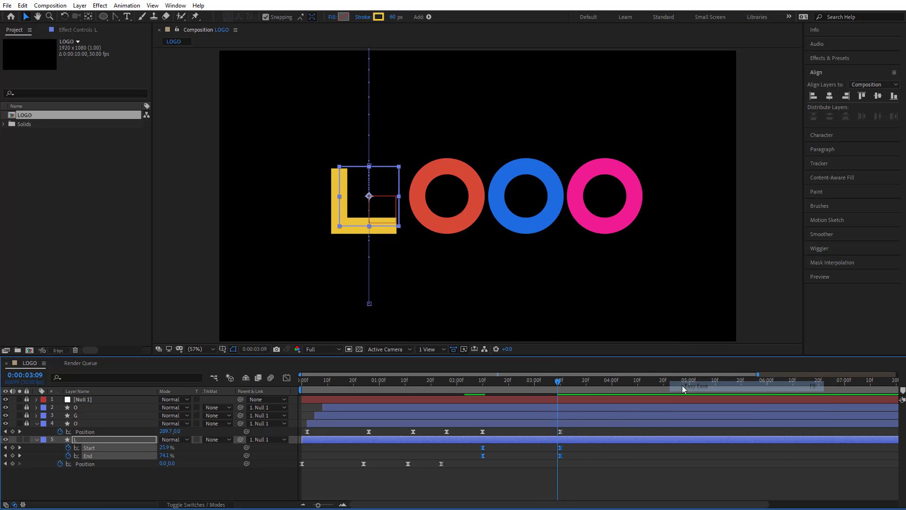
{"action": "left_click", "coordinate": [286, 378]}
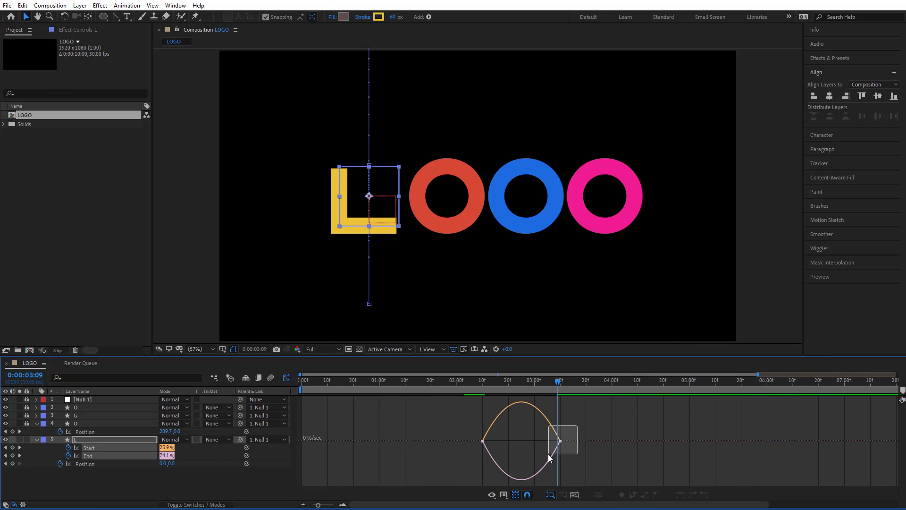
{"action": "left_click_drag", "start_coordinate": [548, 454], "coordinate": [522, 441]}
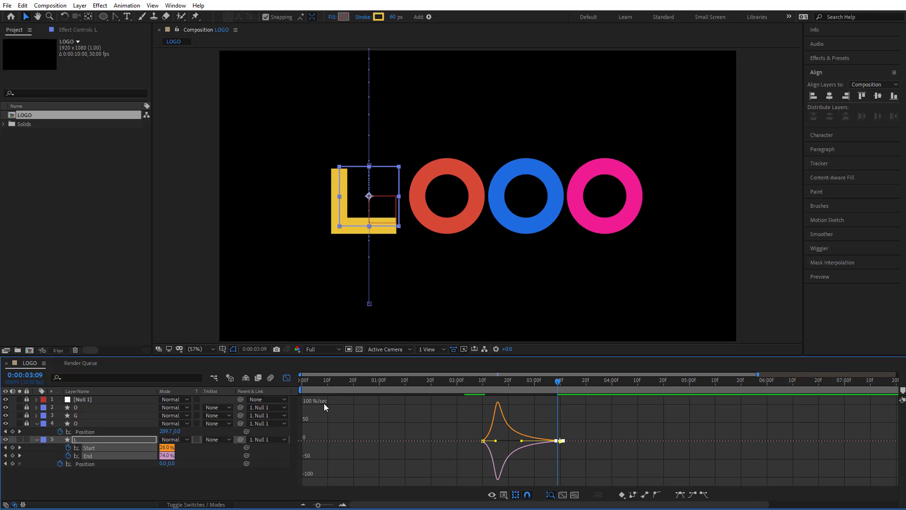
{"action": "left_click", "coordinate": [286, 377]}
{"action": "left_click_drag", "start_coordinate": [462, 383], "coordinate": [530, 404]}
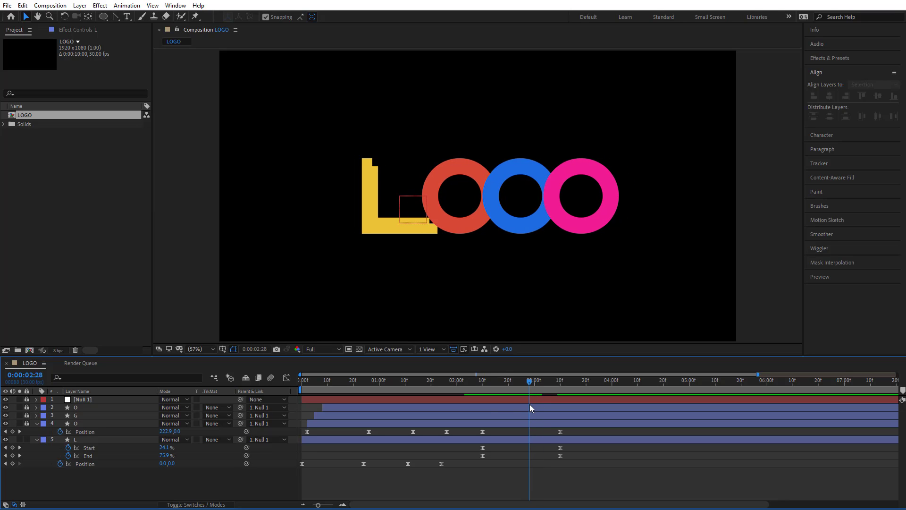
Set the L layer's Stroke 1 line cap to Round Cap and its line join to Round Join.
{"action": "left_click", "coordinate": [37, 440]}
{"action": "left_click", "coordinate": [37, 440]}
{"action": "scroll", "coordinate": [38, 454], "scroll_direction": "down", "scroll_amount": 2}
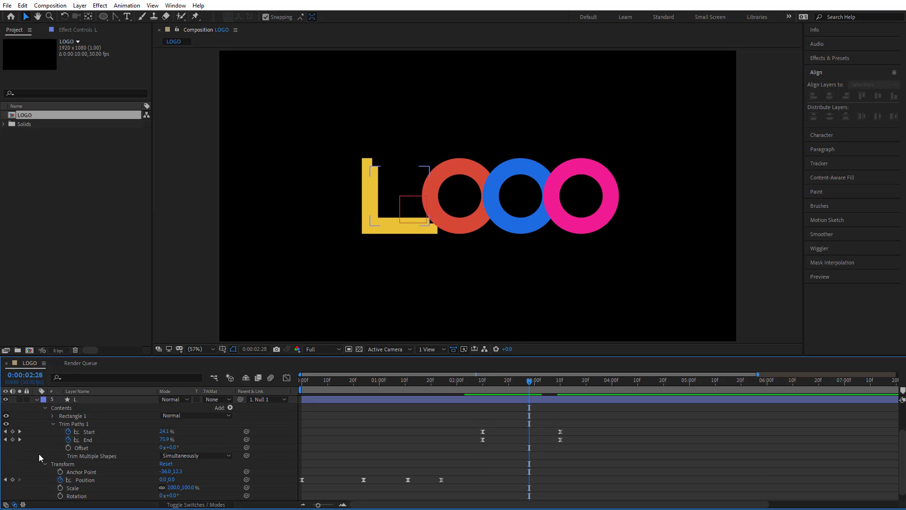
{"action": "left_click", "coordinate": [45, 464]}
{"action": "left_click", "coordinate": [52, 456]}
{"action": "left_click", "coordinate": [52, 456]}
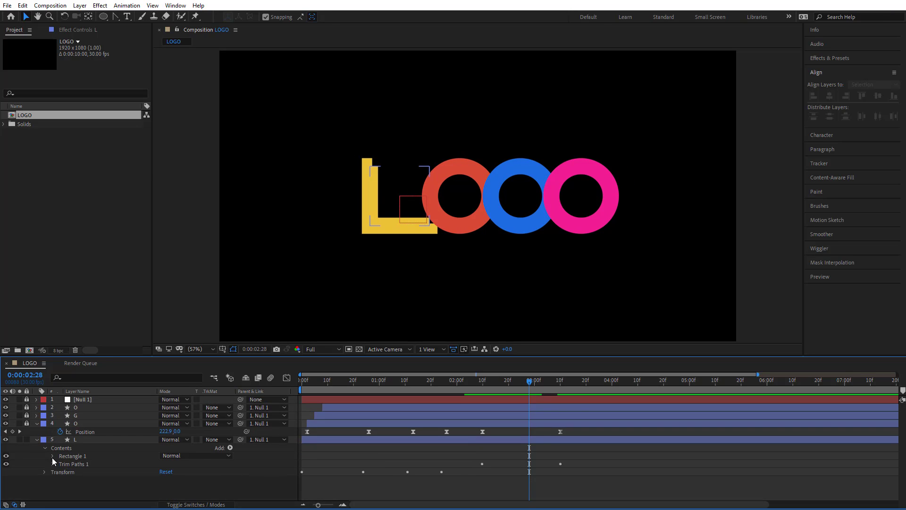
{"action": "left_click", "coordinate": [61, 471]}
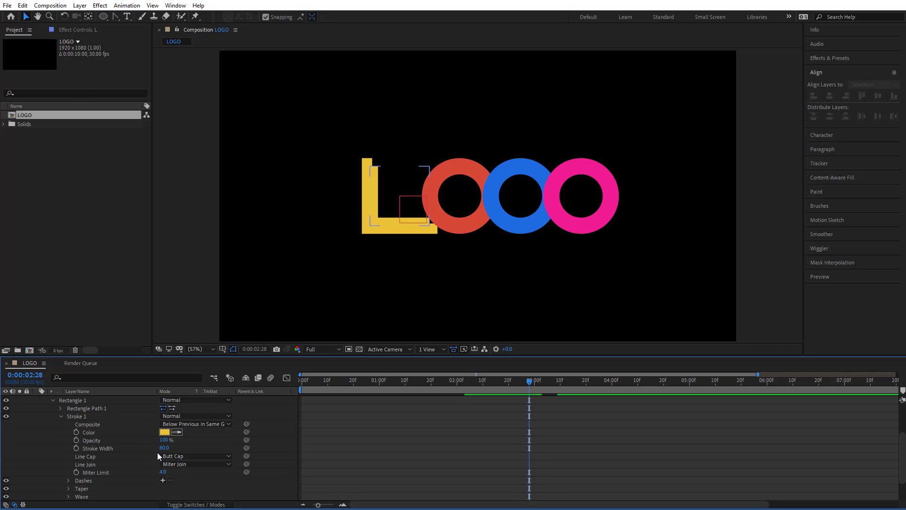
{"action": "left_click", "coordinate": [192, 456]}
{"action": "left_click", "coordinate": [191, 475]}
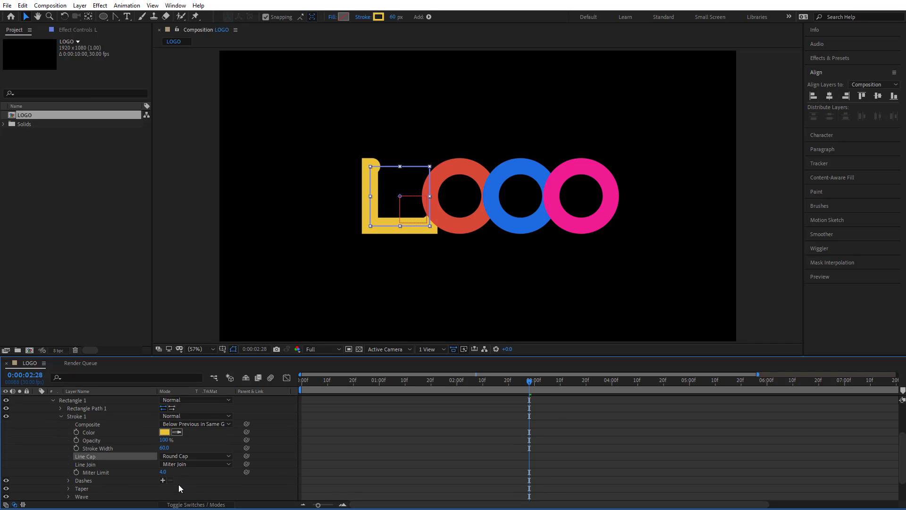
{"action": "left_click", "coordinate": [182, 464]}
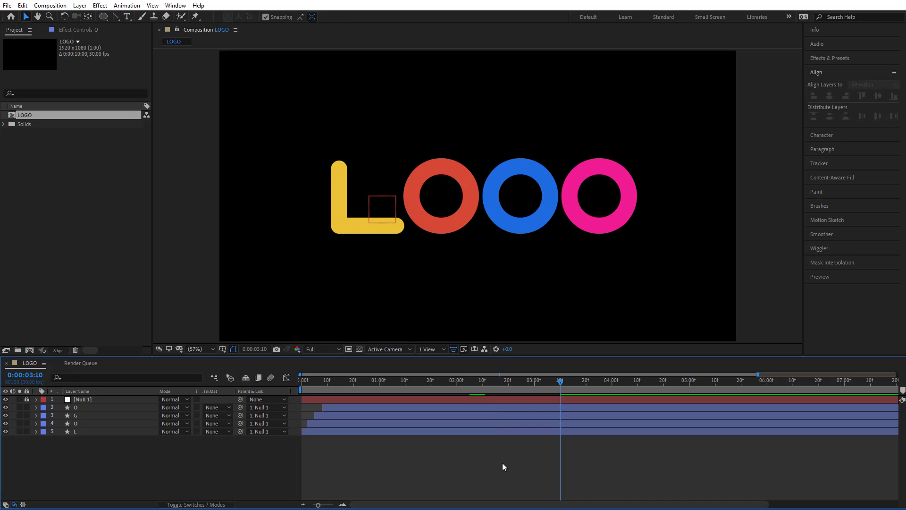
Preview the logo animation and scrub through it to 0:00:03:13.
{"action": "key", "text": "space"}
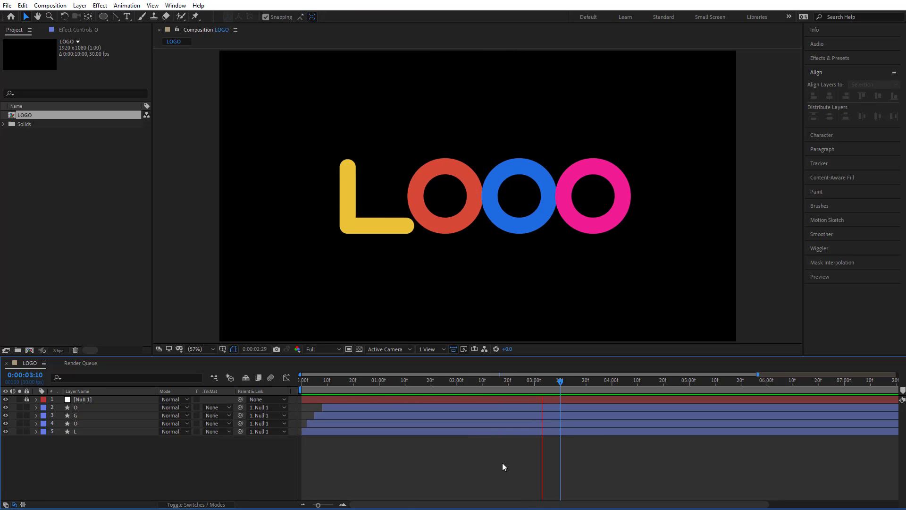
{"action": "left_click", "coordinate": [333, 383]}
{"action": "left_click_drag", "start_coordinate": [315, 395], "coordinate": [569, 416]}
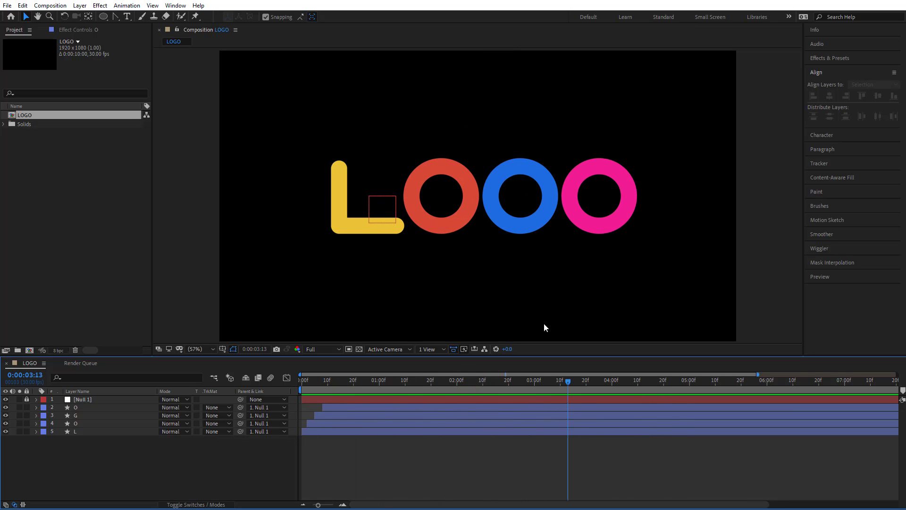
Lock every layer except G and add Trim Paths to the G layer's contents.
{"action": "left_click", "coordinate": [524, 230]}
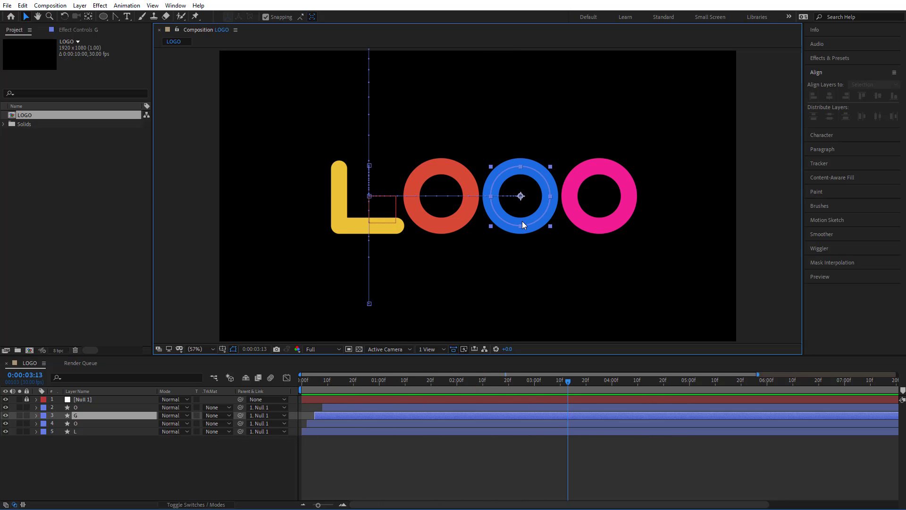
{"action": "left_click_drag", "start_coordinate": [27, 407], "coordinate": [26, 431]}
{"action": "left_click", "coordinate": [26, 415]}
{"action": "left_click", "coordinate": [72, 415]}
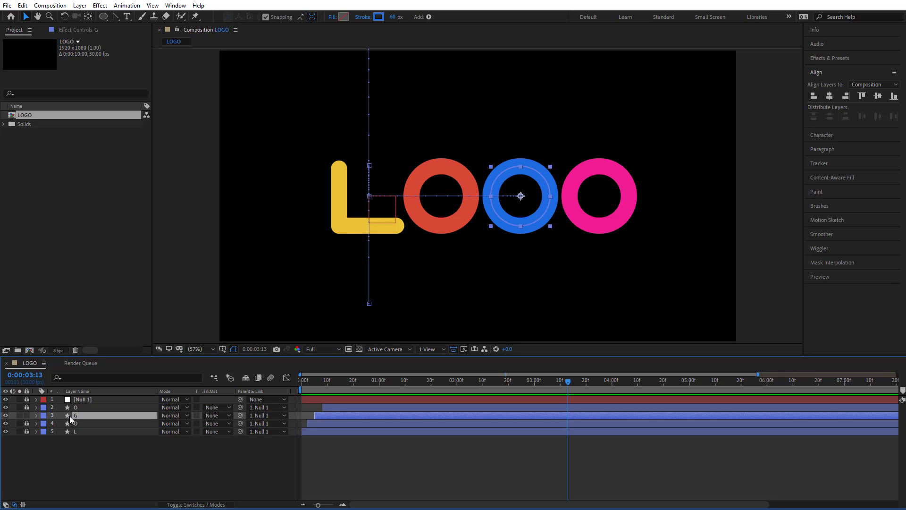
{"action": "left_click", "coordinate": [37, 415]}
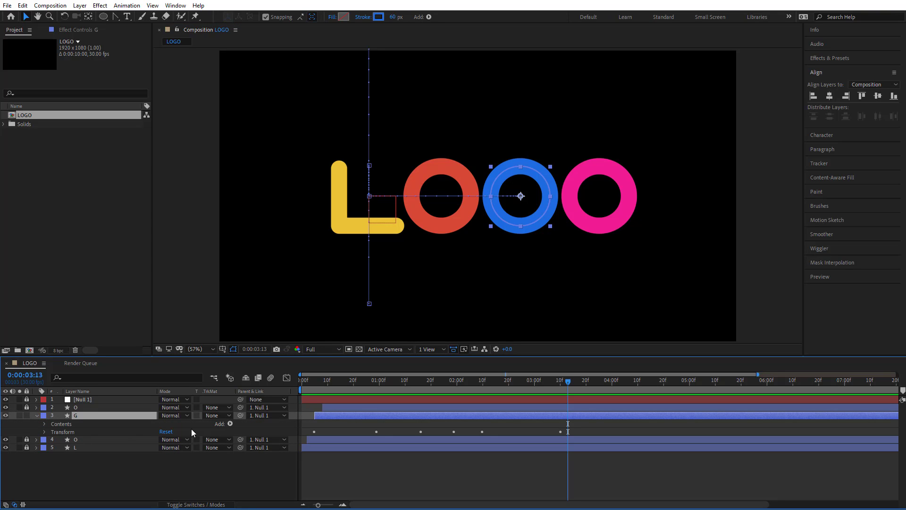
{"action": "left_click", "coordinate": [230, 424]}
{"action": "left_click", "coordinate": [257, 371]}
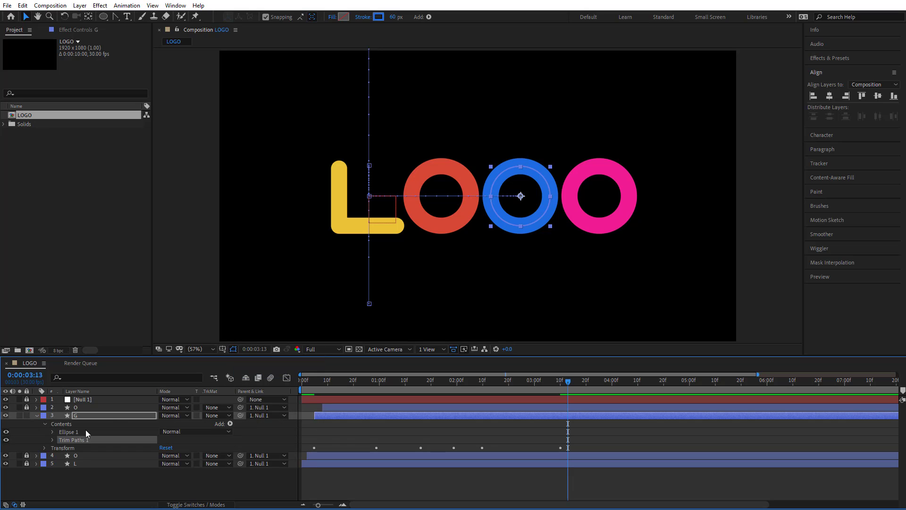
{"action": "left_click", "coordinate": [52, 438]}
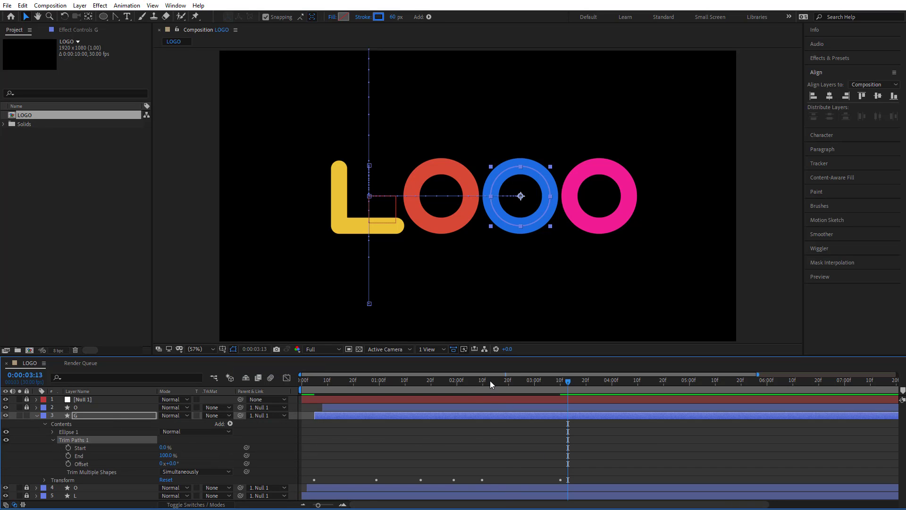
{"action": "left_click_drag", "start_coordinate": [486, 381], "coordinate": [482, 385]}
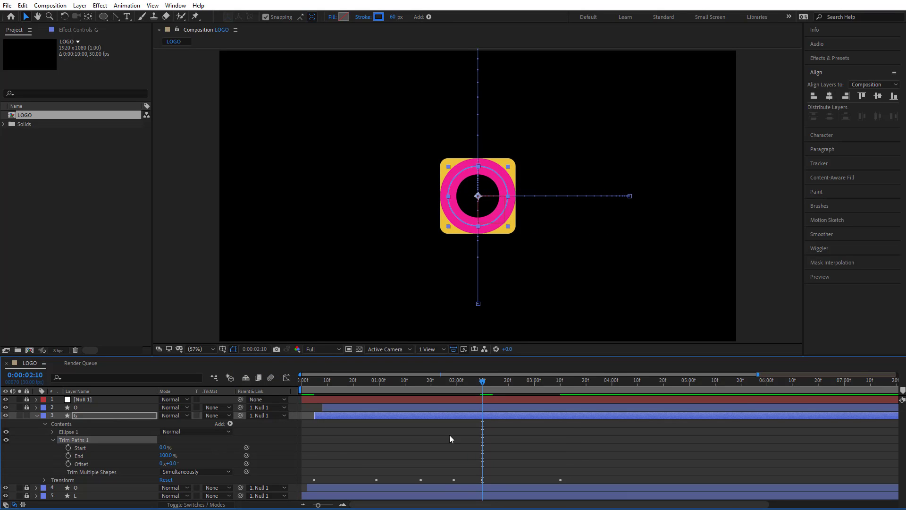
{"action": "left_click_drag", "start_coordinate": [479, 384], "coordinate": [561, 395]}
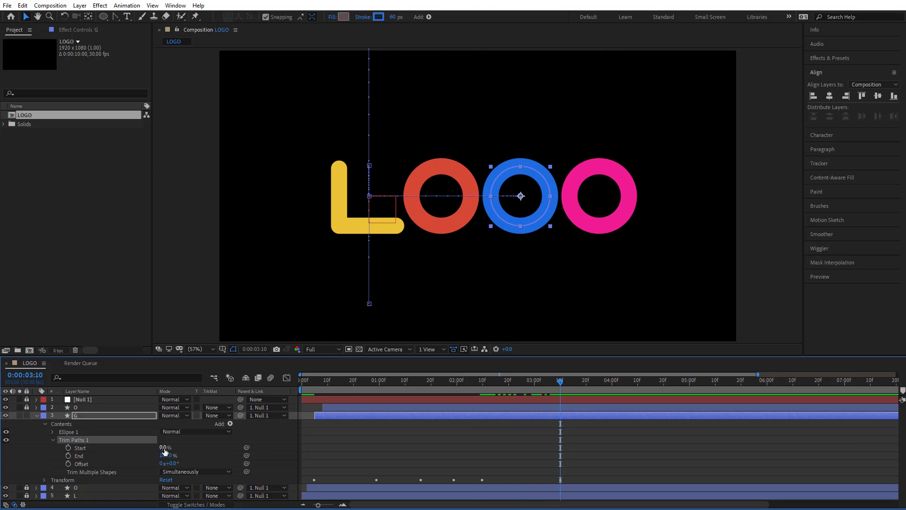
{"action": "left_click_drag", "start_coordinate": [162, 447], "coordinate": [153, 455]}
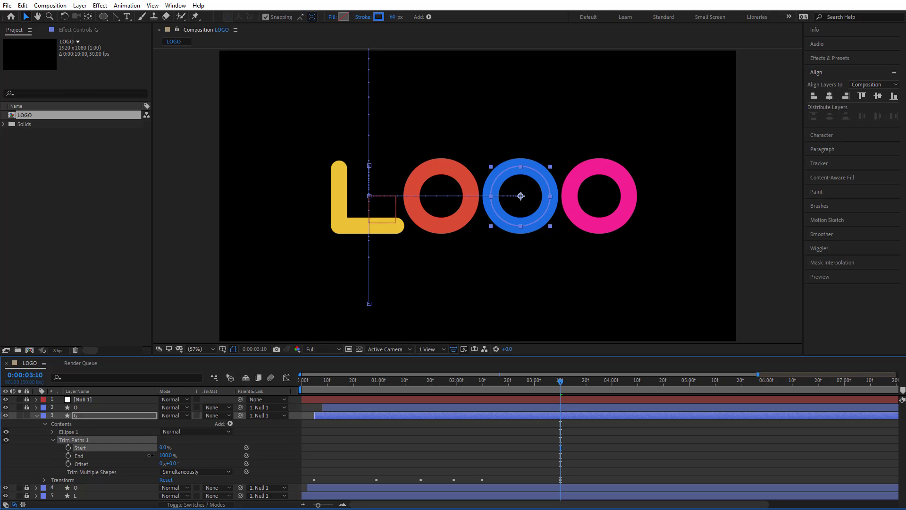
Keyframe G's Trim Paths Start at 0% at 0:00:02:10 and at 25% at 0:00:03:10.
{"action": "left_click", "coordinate": [482, 386]}
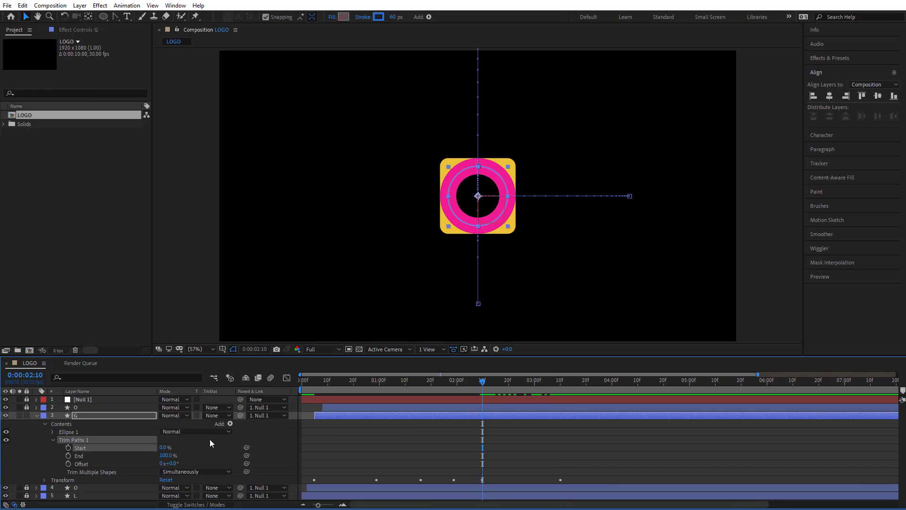
{"action": "left_click", "coordinate": [68, 447]}
{"action": "left_click_drag", "start_coordinate": [483, 386], "coordinate": [560, 386]}
{"action": "left_click_drag", "start_coordinate": [163, 448], "coordinate": [173, 448]}
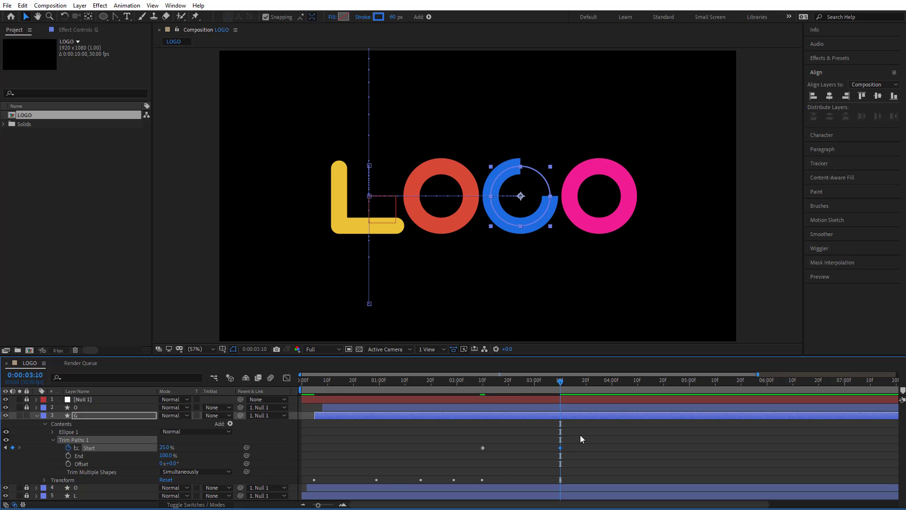
Apply Easy Ease to both Trim Paths Start keyframes of the G layer.
{"action": "left_click", "coordinate": [581, 438]}
{"action": "left_click_drag", "start_coordinate": [482, 396], "coordinate": [547, 398]}
{"action": "left_click_drag", "start_coordinate": [580, 438], "coordinate": [480, 454]}
{"action": "right_click", "coordinate": [483, 447]}
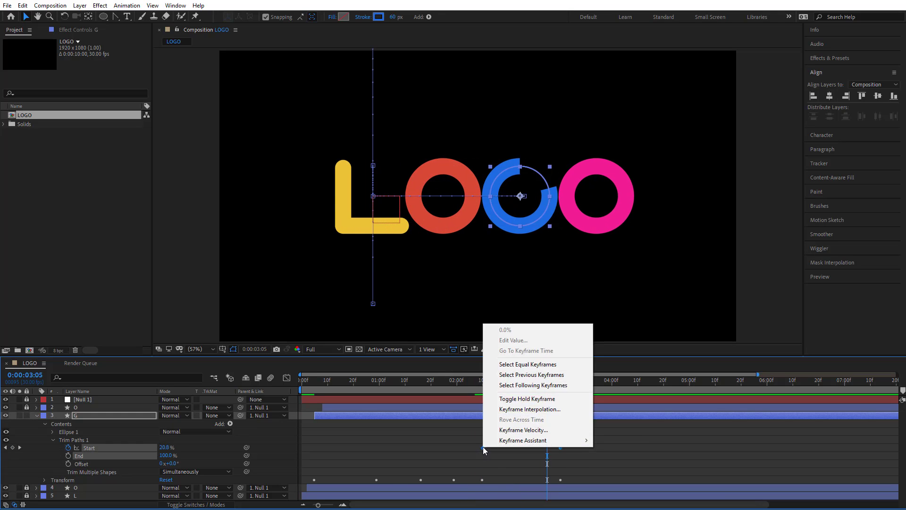
{"action": "left_click", "coordinate": [481, 456]}
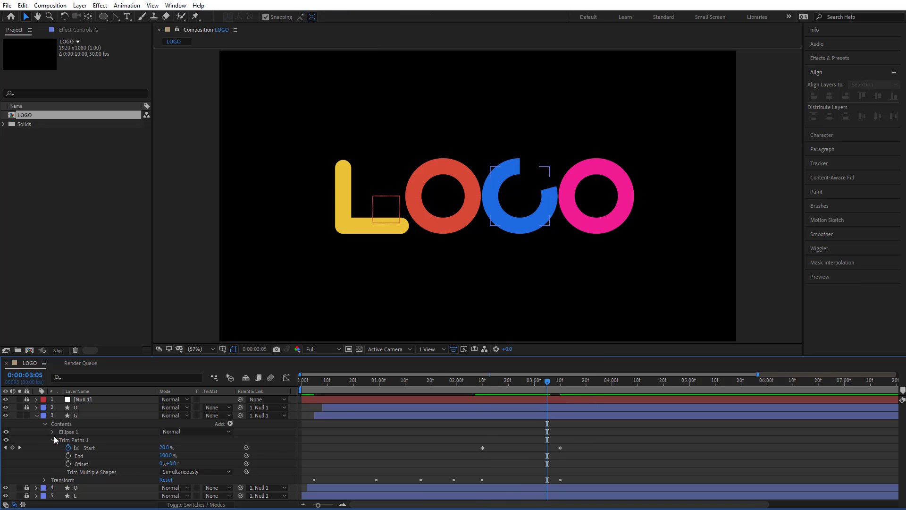
{"action": "left_click_drag", "start_coordinate": [455, 435], "coordinate": [585, 455]}
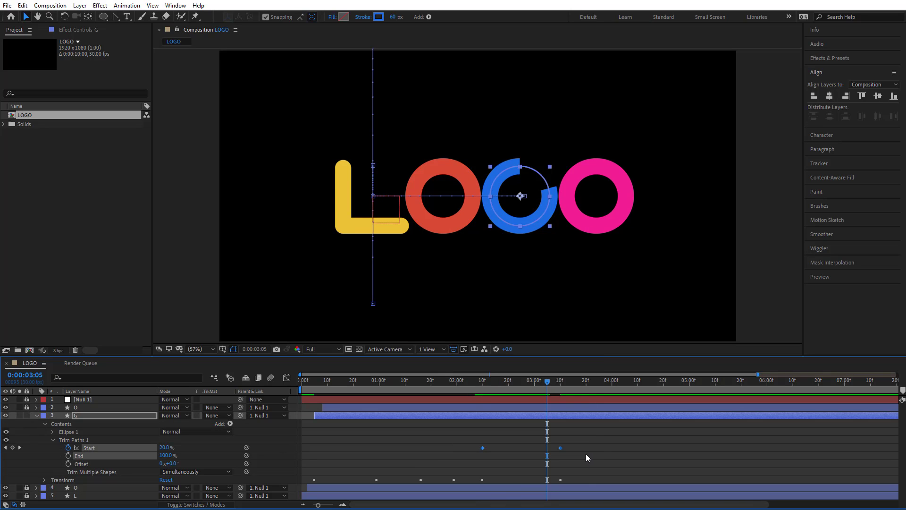
{"action": "right_click", "coordinate": [560, 449]}
{"action": "mouse_move", "coordinate": [613, 441]}
{"action": "left_click", "coordinate": [755, 378]}
Reshape the easing curve of G's Start keyframes in the Graph Editor and return to 0:00:03:10.
{"action": "key", "text": "shift+F3"}
{"action": "left_click_drag", "start_coordinate": [552, 485], "coordinate": [530, 482]}
{"action": "left_click", "coordinate": [289, 380]}
{"action": "left_click_drag", "start_coordinate": [547, 382], "coordinate": [557, 409]}
Set the G layer's rotation to -89° and review its keyframed properties.
{"action": "left_click", "coordinate": [556, 414]}
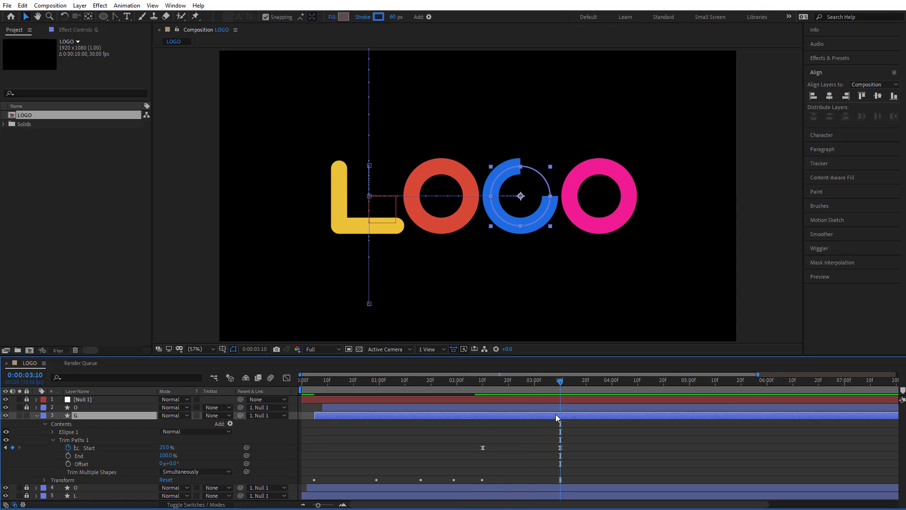
{"action": "key", "text": "r"}
{"action": "left_click_drag", "start_coordinate": [174, 427], "coordinate": [140, 433]}
{"action": "left_click", "coordinate": [566, 415]}
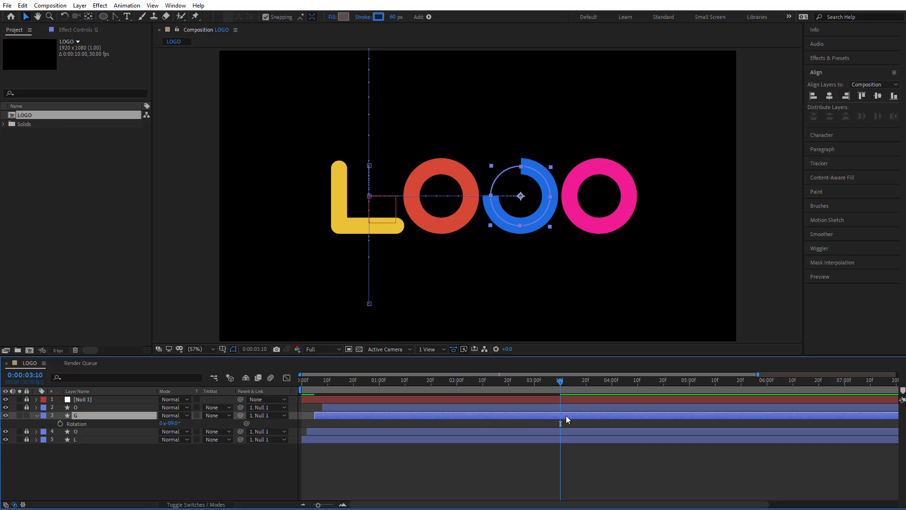
{"action": "key", "text": "u"}
{"action": "left_click", "coordinate": [571, 428]}
{"action": "left_click_drag", "start_coordinate": [559, 380], "coordinate": [559, 406]}
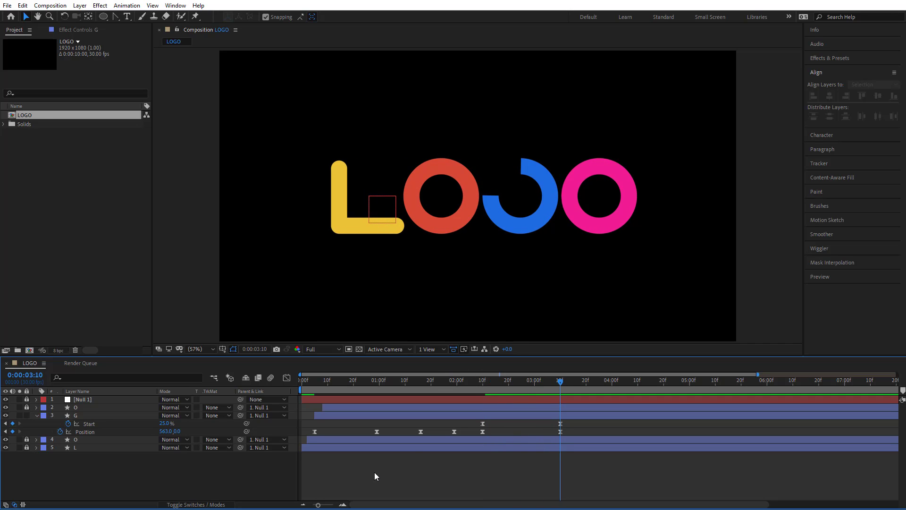
{"action": "left_click", "coordinate": [36, 415]}
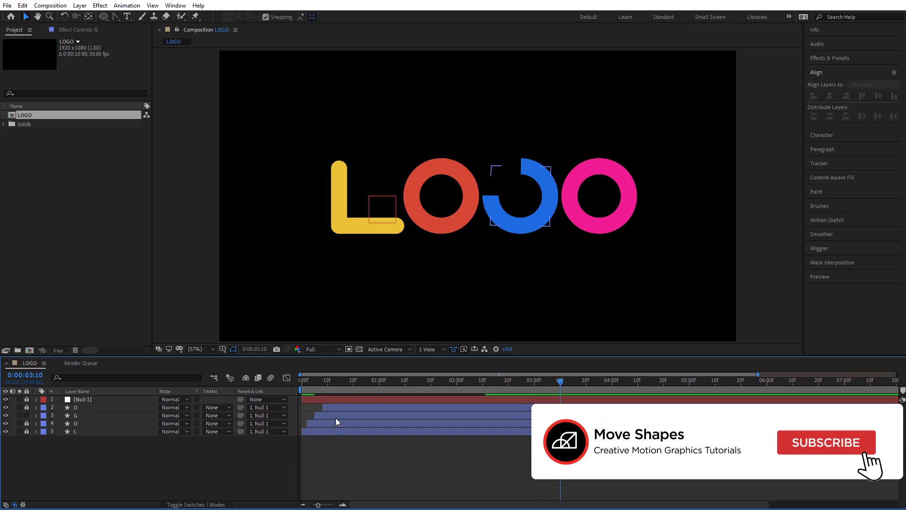
Draw a straight horizontal line with the Pen tool from the G's open end to its centre.
{"action": "left_click_drag", "start_coordinate": [115, 15], "coordinate": [140, 18]}
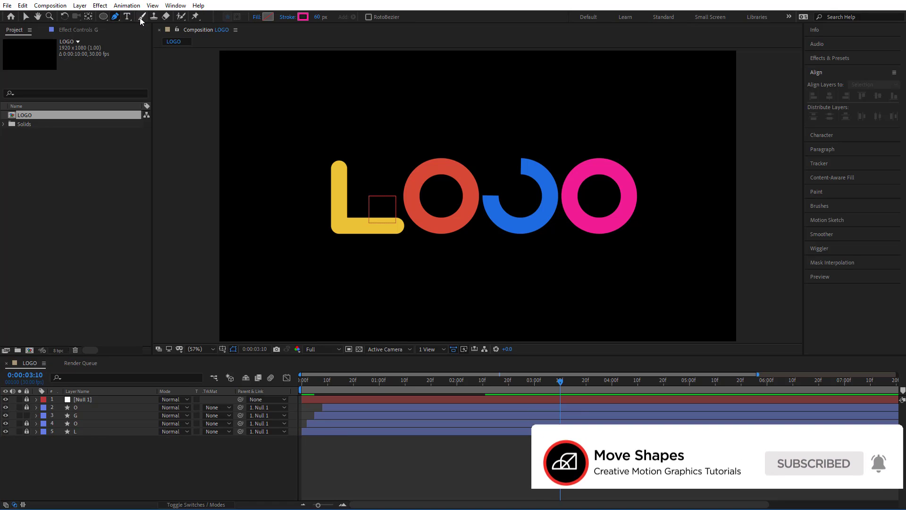
{"action": "left_click", "coordinate": [490, 196]}
{"action": "left_click", "coordinate": [521, 196]}
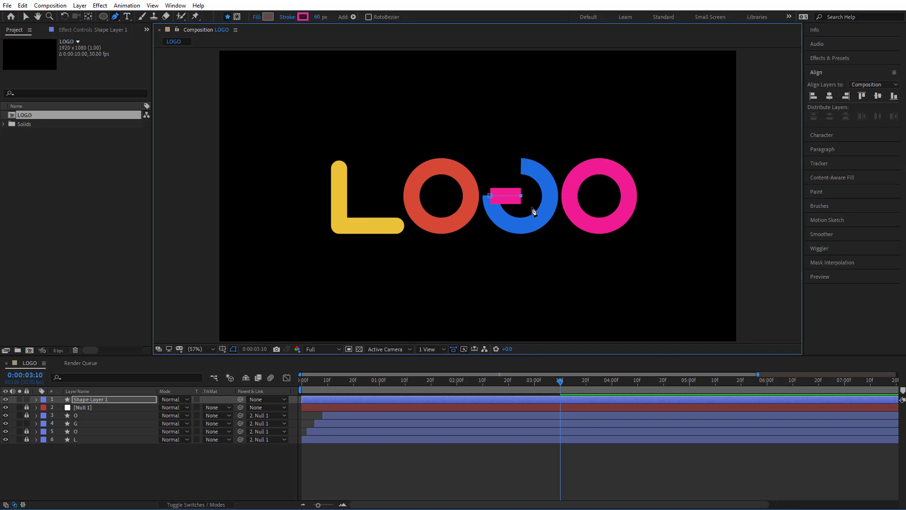
Match the new line's stroke colour to the blue of the G by sampling it.
{"action": "left_click", "coordinate": [27, 17]}
{"action": "left_click", "coordinate": [378, 18]}
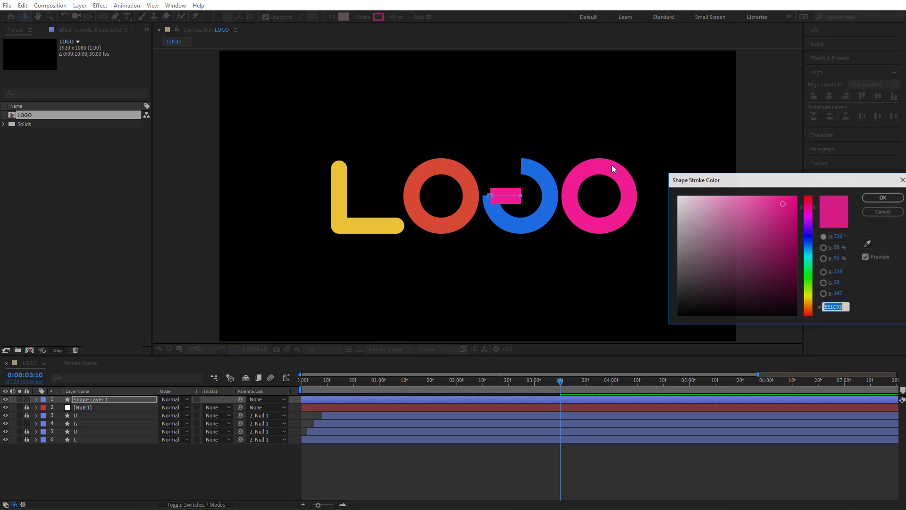
{"action": "left_click", "coordinate": [868, 244]}
{"action": "left_click", "coordinate": [543, 207]}
{"action": "left_click", "coordinate": [884, 199]}
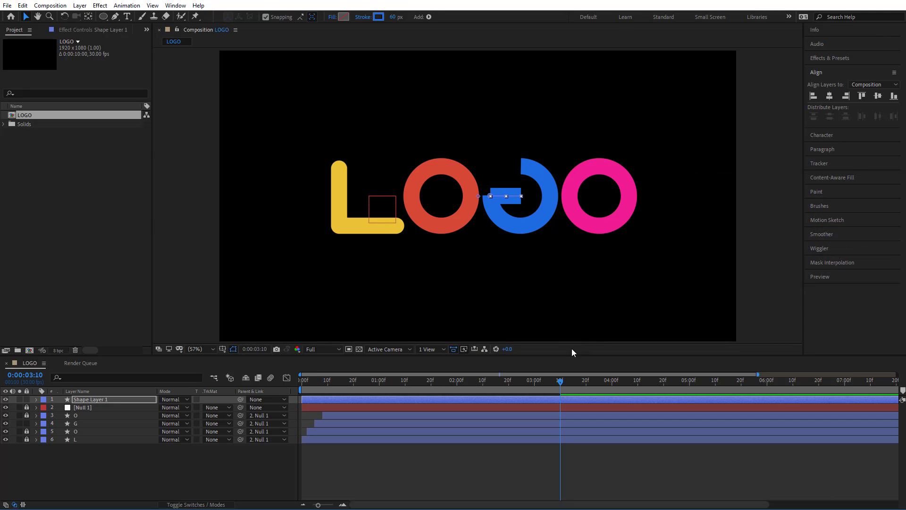
Place the new shape layer directly above the G layer and rename it Line.
{"action": "key", "text": "slash"}
{"action": "left_click", "coordinate": [546, 398]}
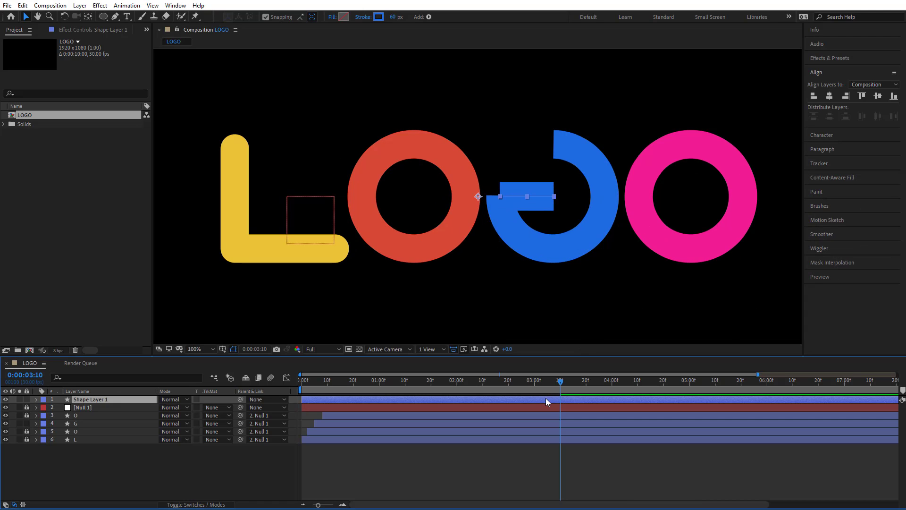
{"action": "left_click_drag", "start_coordinate": [79, 406], "coordinate": [84, 415]}
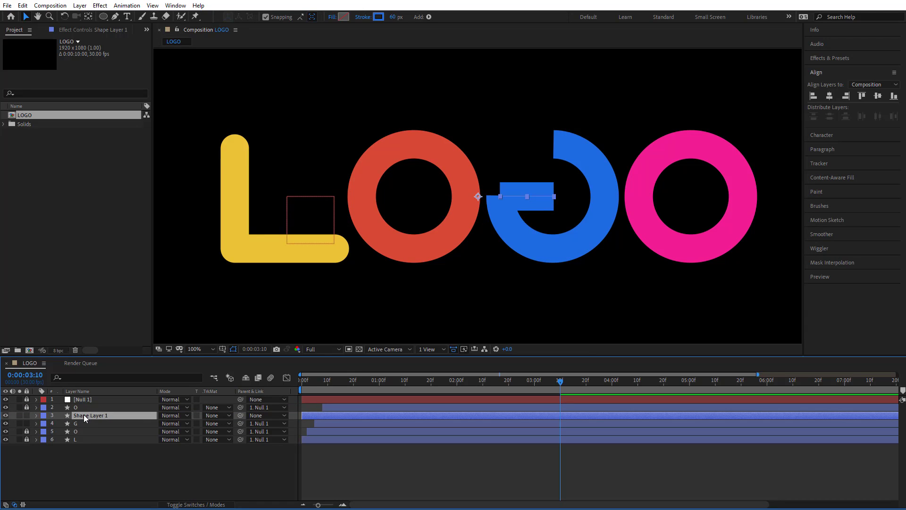
{"action": "right_click", "coordinate": [84, 415]}
{"action": "left_click", "coordinate": [110, 396]}
{"action": "type", "text": "L"}
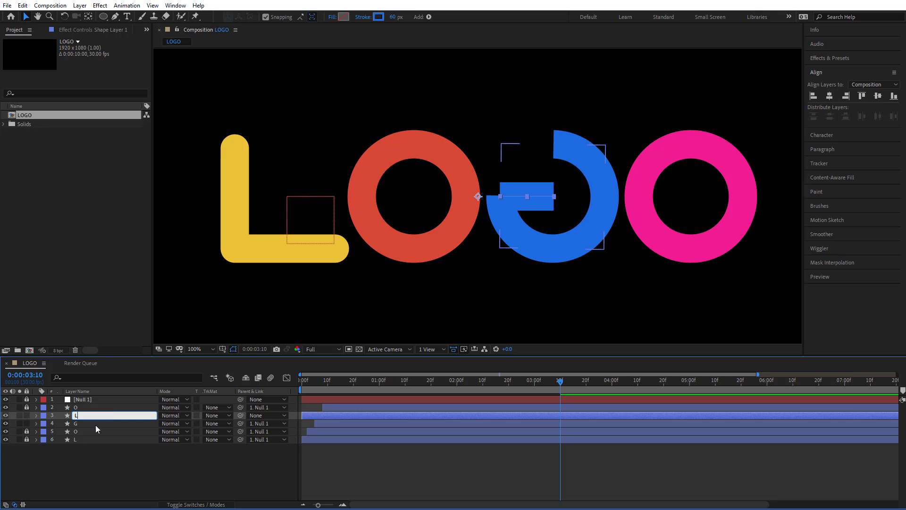
{"action": "type", "text": "ine"}
{"action": "key", "text": "Return"}
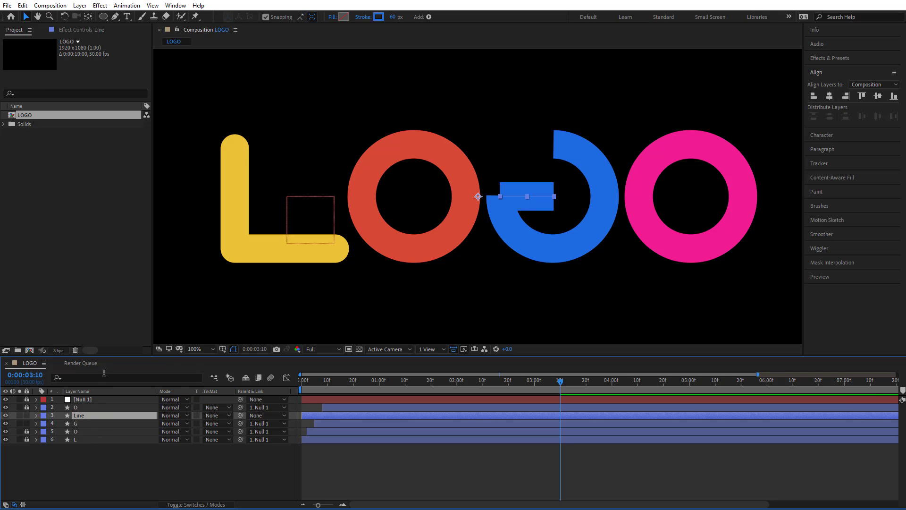
Filter the Line layer's properties by "path" and nudge the path's outer point left to the G's outer edge.
{"action": "left_click", "coordinate": [100, 376]}
{"action": "type", "text": "path"}
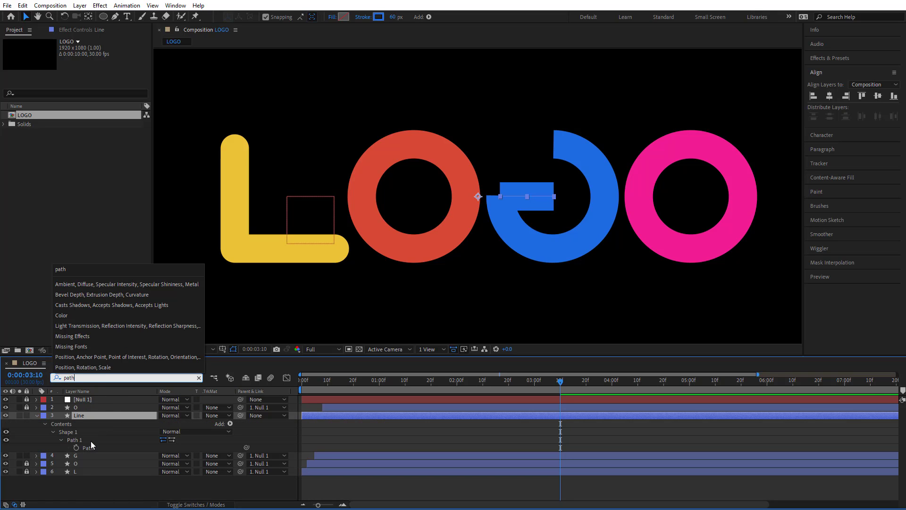
{"action": "left_click", "coordinate": [90, 444]}
{"action": "left_click_drag", "start_coordinate": [508, 173], "coordinate": [478, 219]}
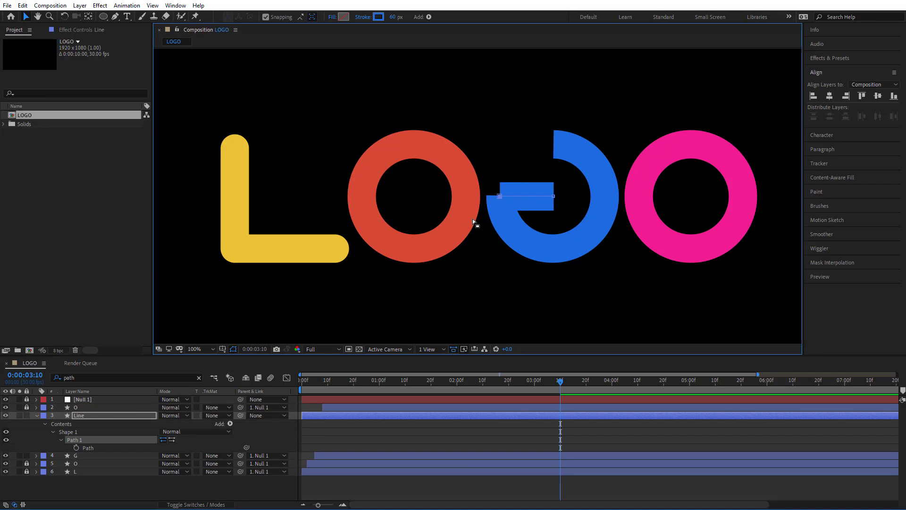
{"action": "key", "text": "shift+Left"}
{"action": "key", "text": "shift+Left"}
{"action": "key", "text": "Left"}
{"action": "key", "text": "Left"}
{"action": "key", "text": "Left"}
{"action": "key", "text": "Left"}
{"action": "key", "text": "Left"}
{"action": "key", "text": "Left"}
{"action": "key", "text": "Left"}
{"action": "key", "text": "Left"}
Set the Line layer's Stroke 1 line cap to Round Cap and its line join to Round Join.
{"action": "double_click", "coordinate": [52, 432]}
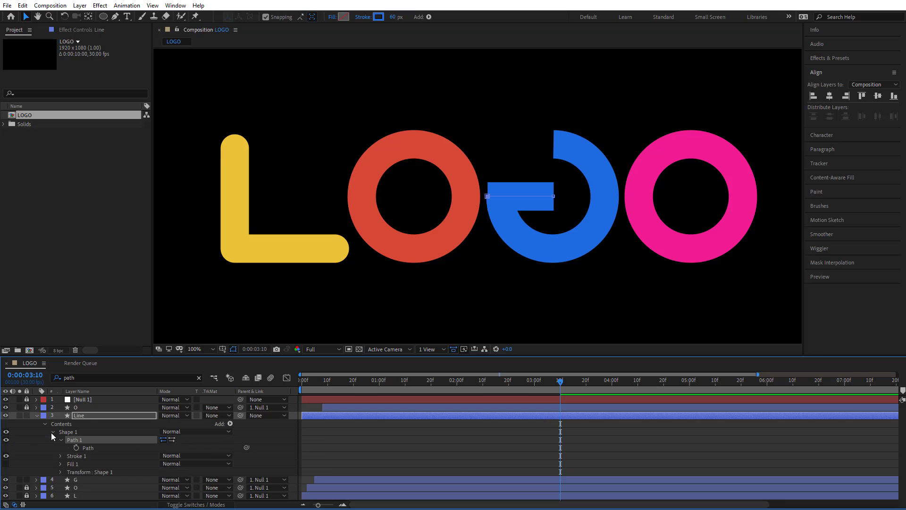
{"action": "left_click", "coordinate": [61, 456]}
{"action": "left_click", "coordinate": [194, 456]}
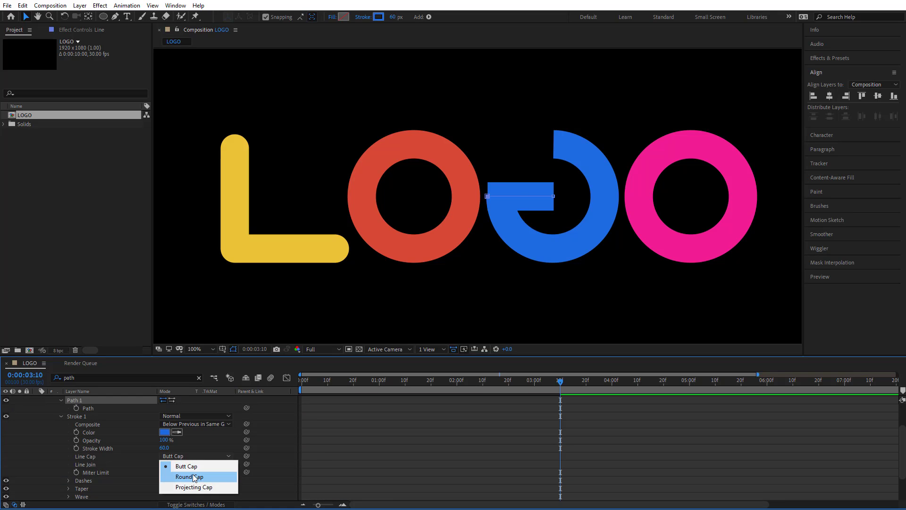
{"action": "left_click", "coordinate": [192, 473]}
{"action": "left_click", "coordinate": [189, 465]}
{"action": "left_click", "coordinate": [192, 481]}
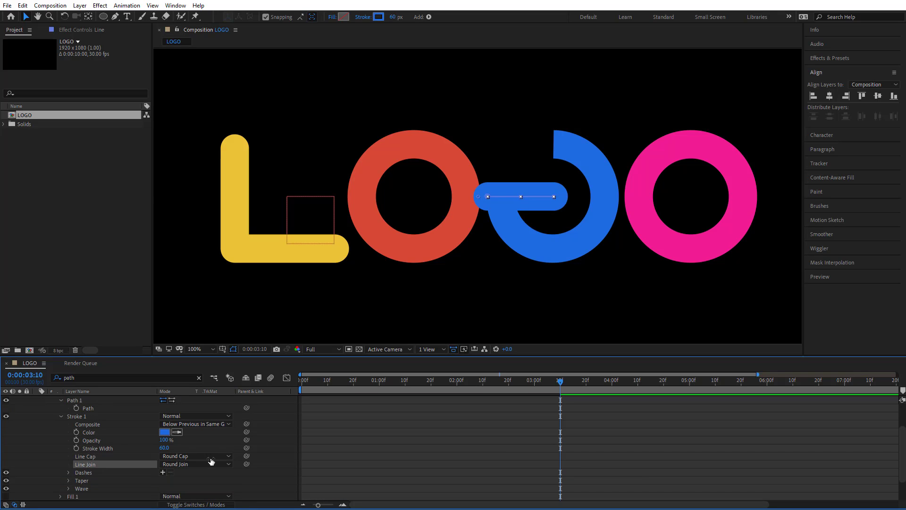
Nudge the outer point of the Line path right until its rounded end fits inside the G's outer edge.
{"action": "left_click", "coordinate": [89, 441]}
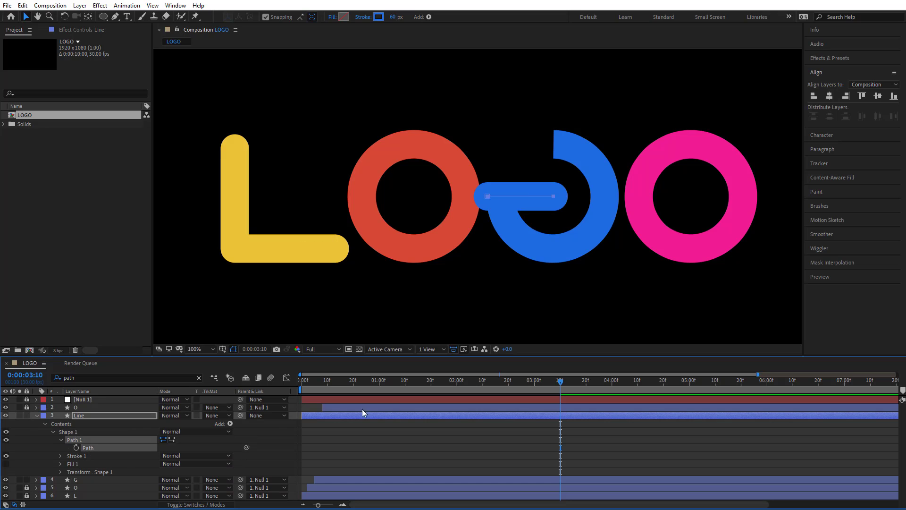
{"action": "left_click", "coordinate": [487, 195]}
{"action": "key", "text": "Right"}
{"action": "key", "text": "Right"}
{"action": "key", "text": "Right"}
{"action": "key", "text": "Right"}
{"action": "key", "text": "Right"}
{"action": "key", "text": "Right"}
{"action": "key", "text": "Right"}
{"action": "key", "text": "Right"}
{"action": "key", "text": "Right"}
{"action": "key", "text": "Right"}
{"action": "key", "text": "Right"}
{"action": "key", "text": "Right"}
{"action": "key", "text": "Right"}
{"action": "key", "text": "Right"}
{"action": "key", "text": "Right"}
{"action": "key", "text": "Right"}
{"action": "key", "text": "Right"}
{"action": "key", "text": "Right"}
{"action": "key", "text": "Right"}
{"action": "key", "text": "Right"}
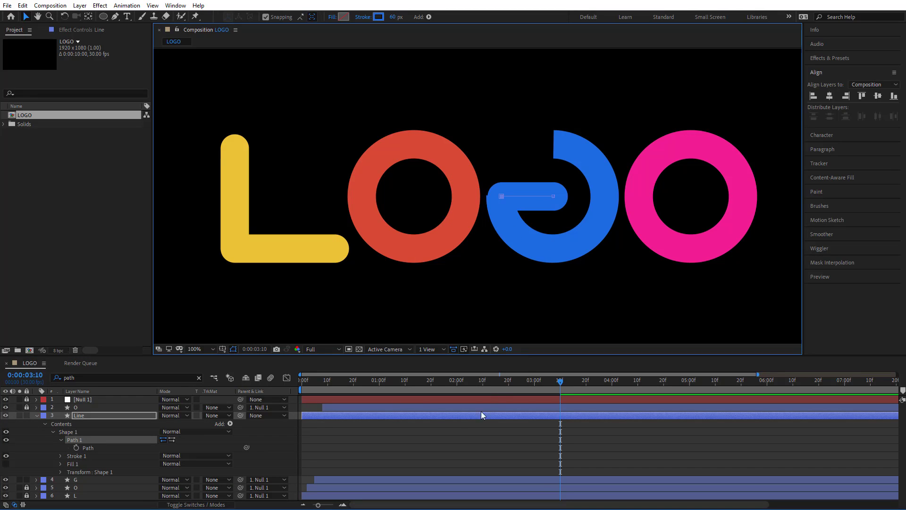
Set the G layer's Stroke 1 line cap to Round Cap and its line join to Round Join.
{"action": "left_click", "coordinate": [474, 429]}
{"action": "left_click", "coordinate": [84, 479]}
{"action": "key", "text": "u"}
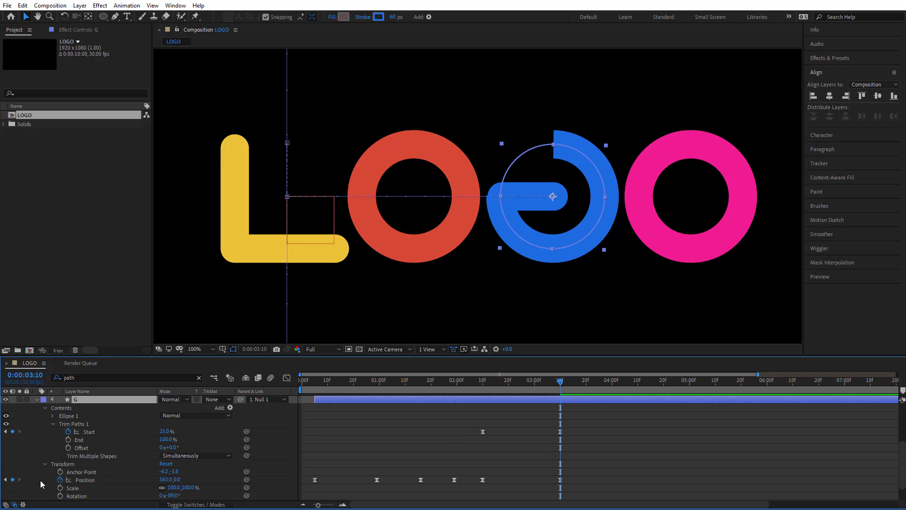
{"action": "left_click", "coordinate": [45, 463]}
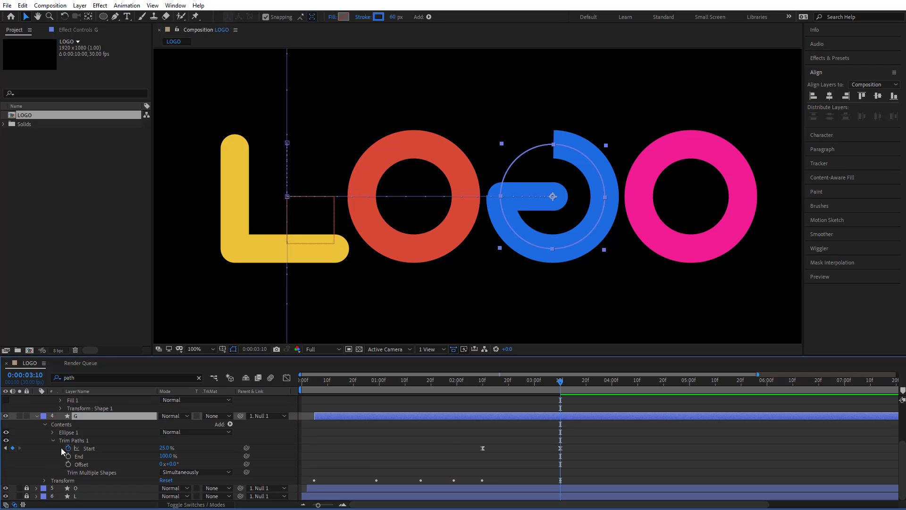
{"action": "left_click", "coordinate": [53, 440]}
{"action": "left_click", "coordinate": [52, 464]}
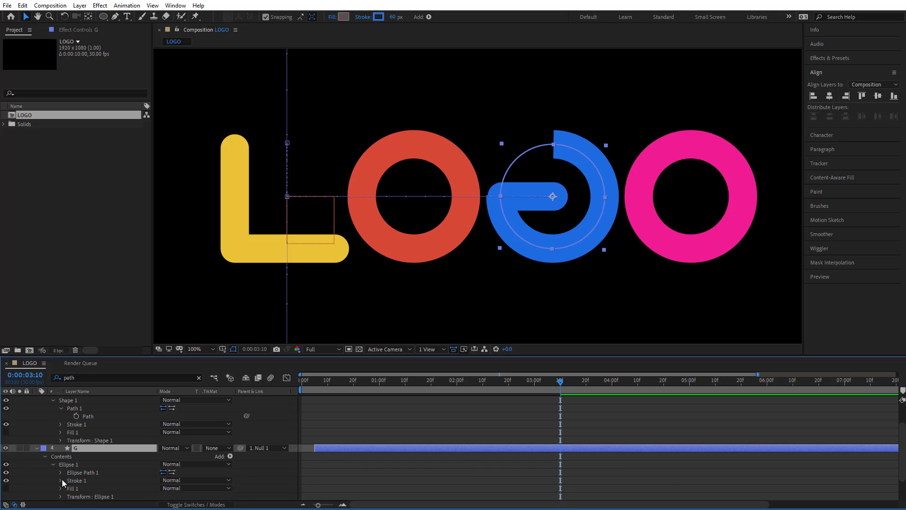
{"action": "left_click", "coordinate": [61, 481]}
{"action": "left_click", "coordinate": [194, 456]}
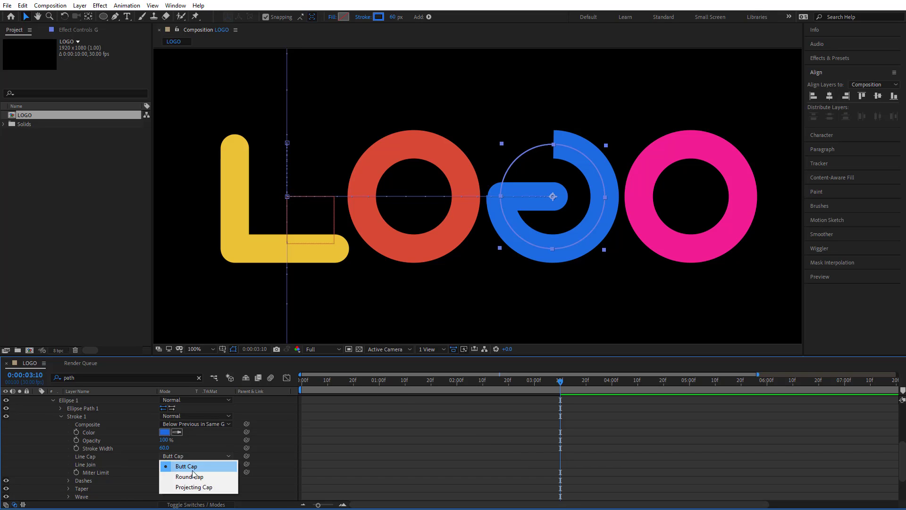
{"action": "left_click", "coordinate": [192, 474]}
{"action": "left_click", "coordinate": [194, 464]}
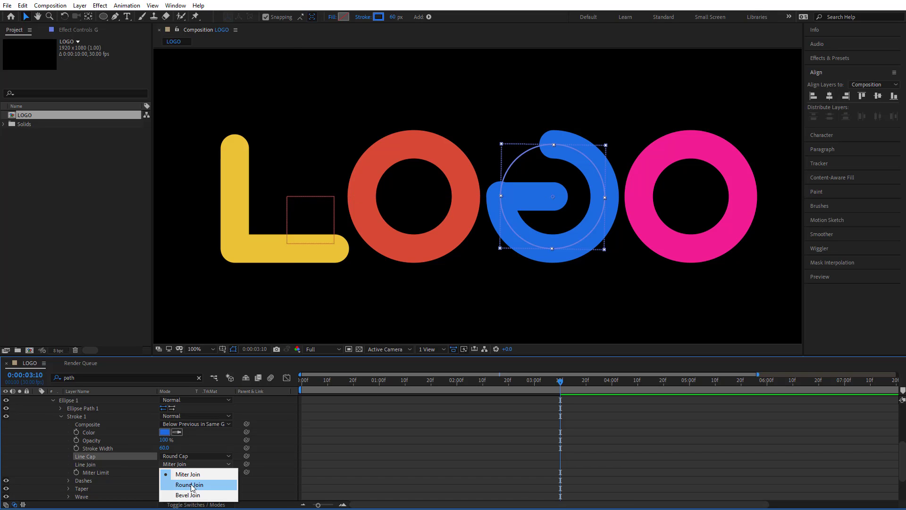
{"action": "left_click", "coordinate": [191, 482]}
{"action": "left_click", "coordinate": [61, 416]}
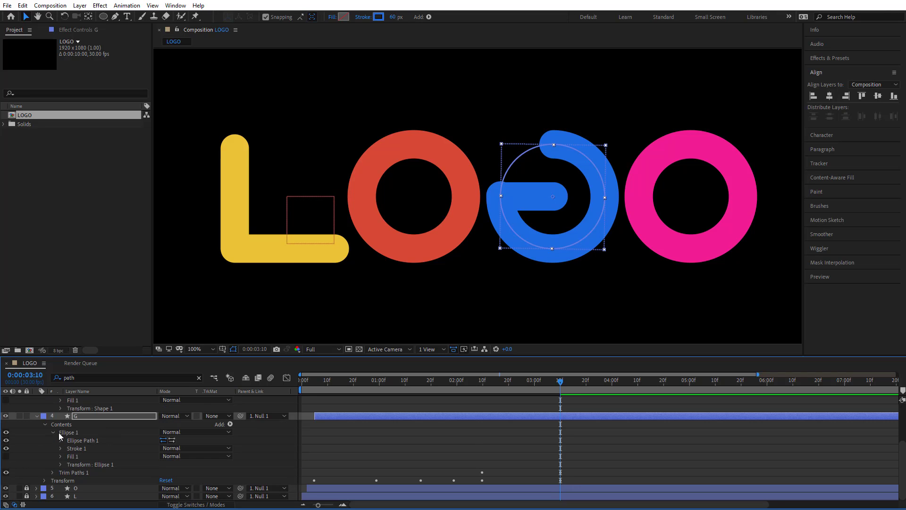
{"action": "left_click", "coordinate": [36, 416]}
Select both points of the Line path and nudge them slightly up to align with the G's rounded end.
{"action": "left_click", "coordinate": [389, 415]}
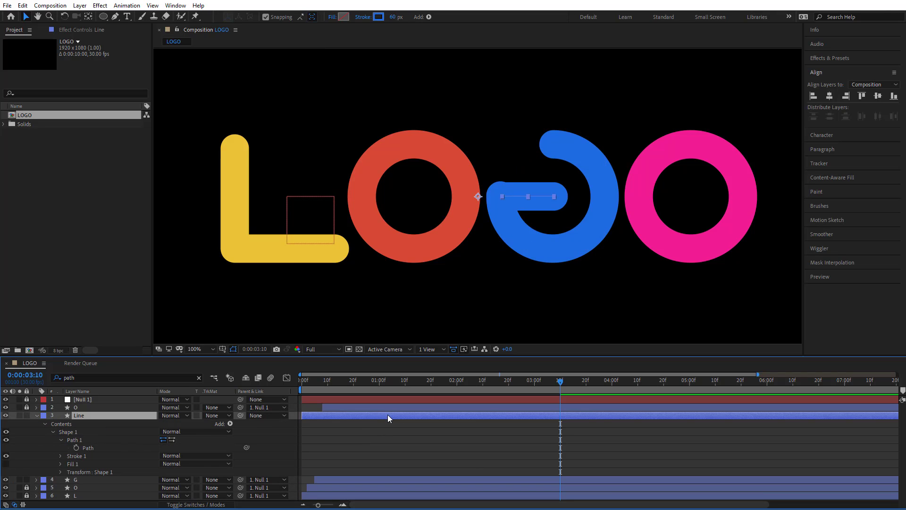
{"action": "left_click", "coordinate": [75, 439]}
{"action": "left_click_drag", "start_coordinate": [460, 186], "coordinate": [610, 226]}
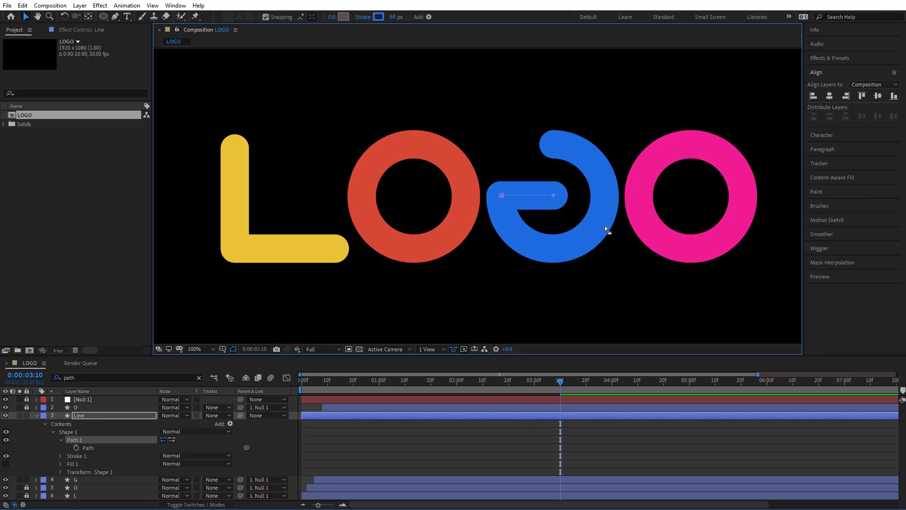
{"action": "left_click", "coordinate": [482, 428]}
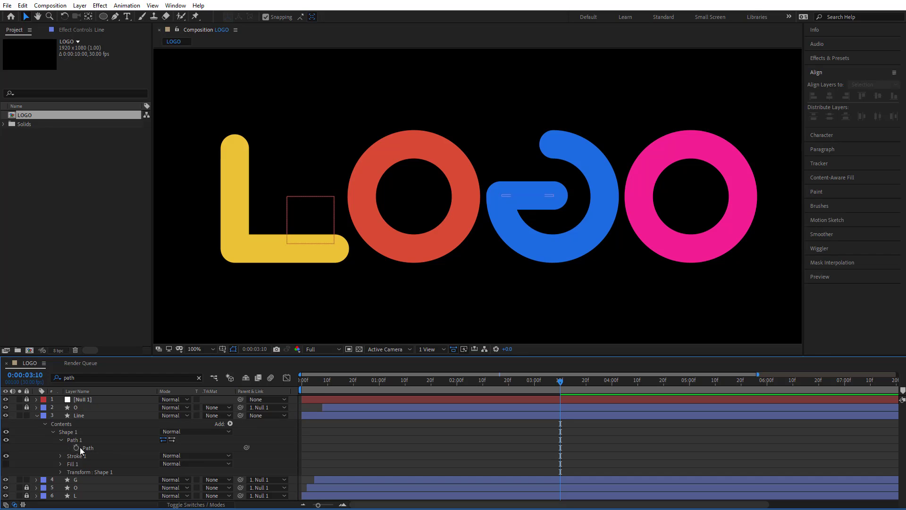
Add a Path keyframe to the Line layer at 0:00:03:10 and show only its keyframed property.
{"action": "left_click", "coordinate": [589, 419]}
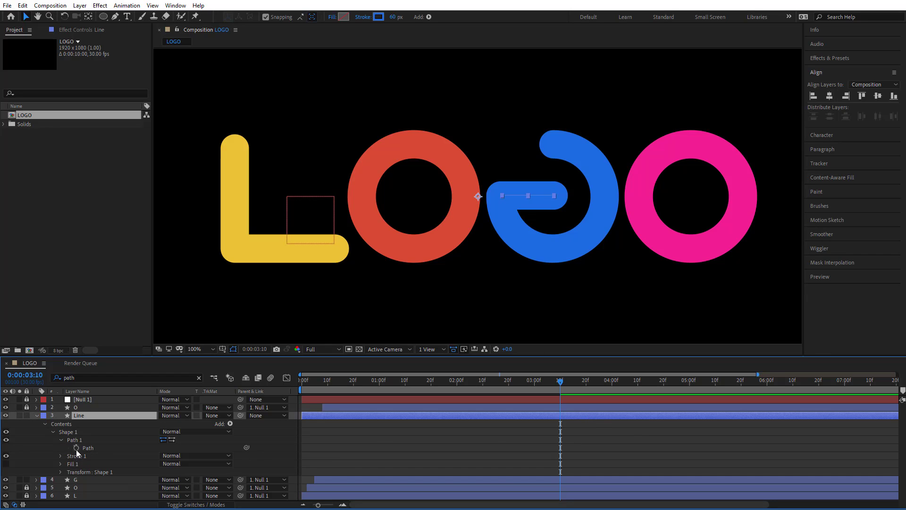
{"action": "left_click", "coordinate": [76, 448]}
{"action": "left_click", "coordinate": [602, 419]}
{"action": "key", "text": "u"}
{"action": "left_click", "coordinate": [568, 453]}
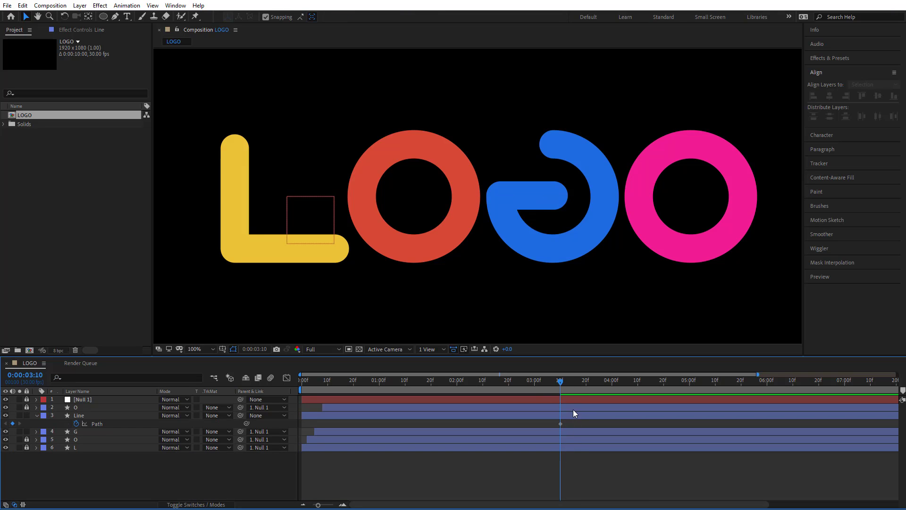
Show the G layer's keyframed properties and move the current time to its Start keyframe at 0:00:02:10.
{"action": "left_click", "coordinate": [552, 431]}
{"action": "key", "text": "u"}
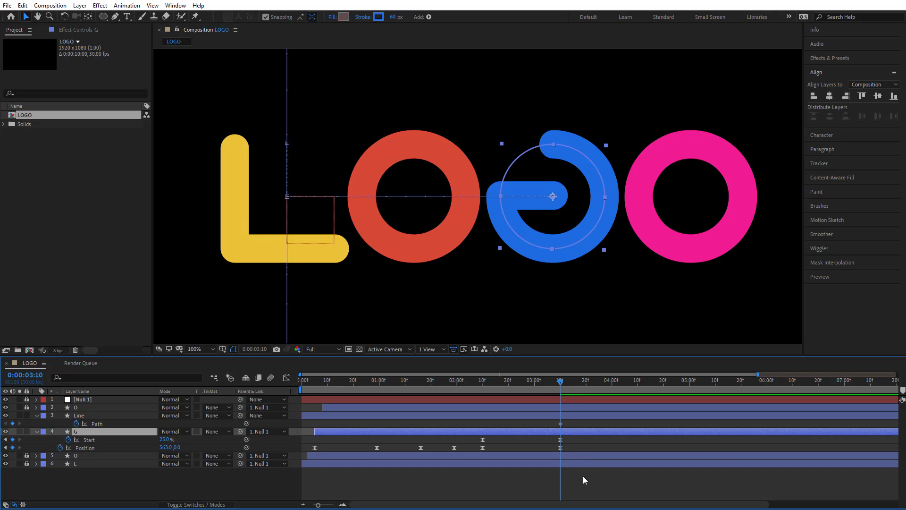
{"action": "left_click_drag", "start_coordinate": [558, 393], "coordinate": [484, 406]}
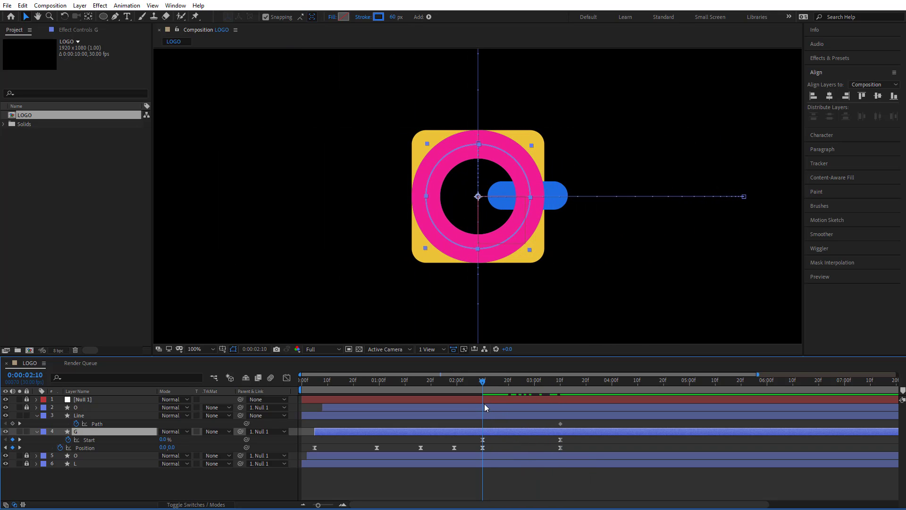
Collapse the Line path onto its outer point at 0:00:03:09 and move that new Path keyframe to 0:00:02:10.
{"action": "left_click", "coordinate": [560, 423]}
{"action": "left_click", "coordinate": [556, 335]}
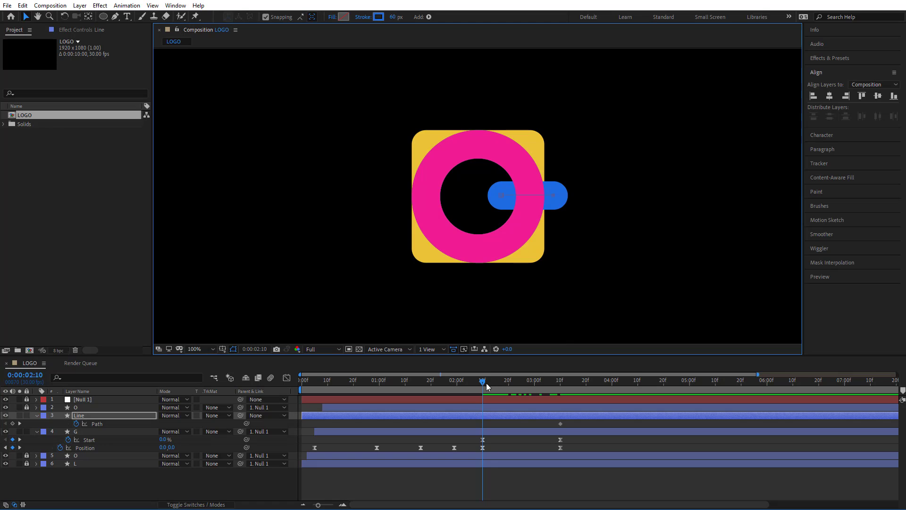
{"action": "left_click_drag", "start_coordinate": [486, 383], "coordinate": [559, 387]}
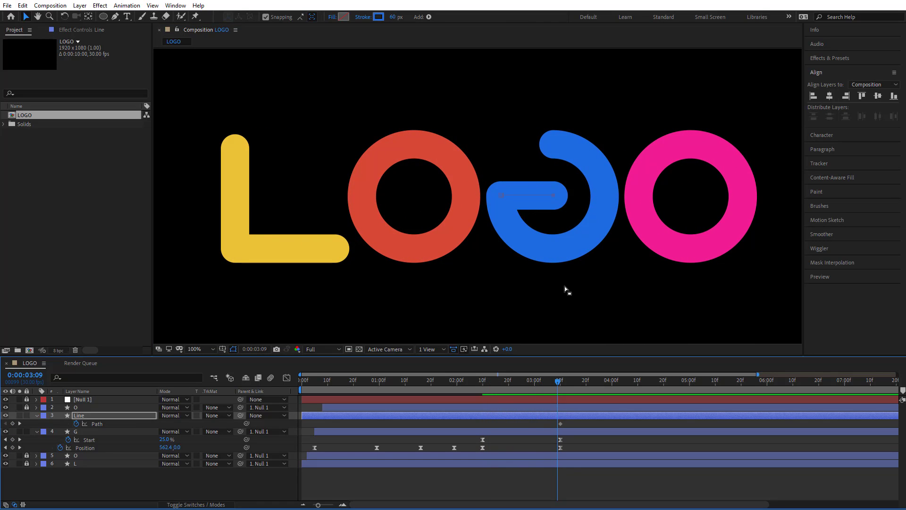
{"action": "left_click_drag", "start_coordinate": [552, 196], "coordinate": [540, 198]}
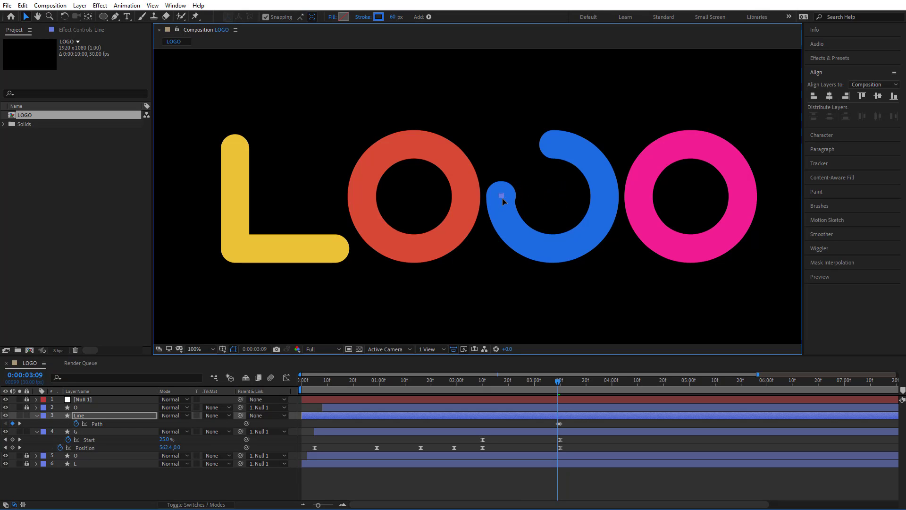
{"action": "left_click", "coordinate": [560, 423]}
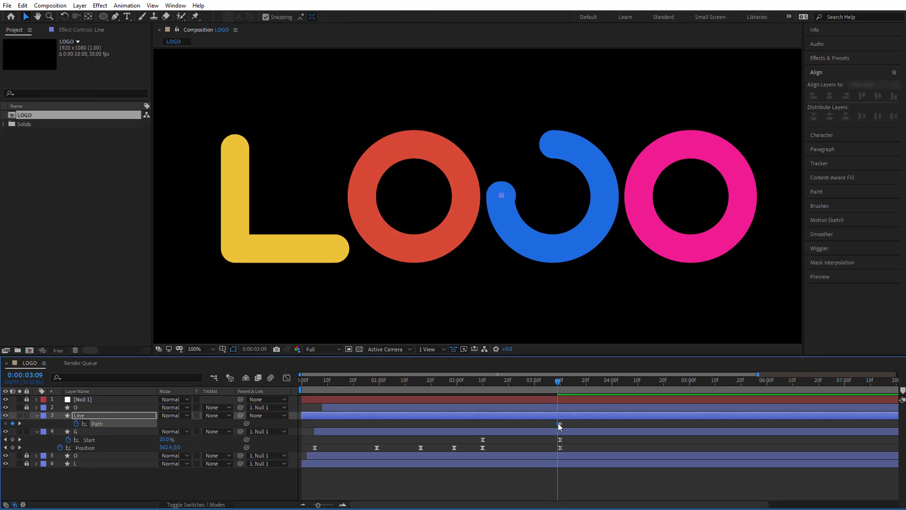
{"action": "left_click_drag", "start_coordinate": [558, 423], "coordinate": [484, 396]}
Parent the Line layer to the G layer at 0:00:03:10 and trim the Line layer's start to 0:00:02:10.
{"action": "left_click_drag", "start_coordinate": [483, 383], "coordinate": [559, 390]}
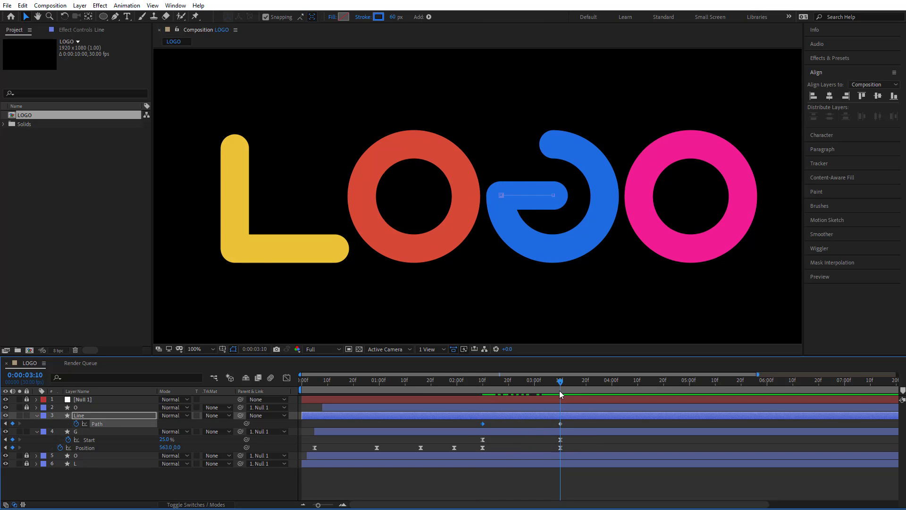
{"action": "left_click", "coordinate": [572, 415]}
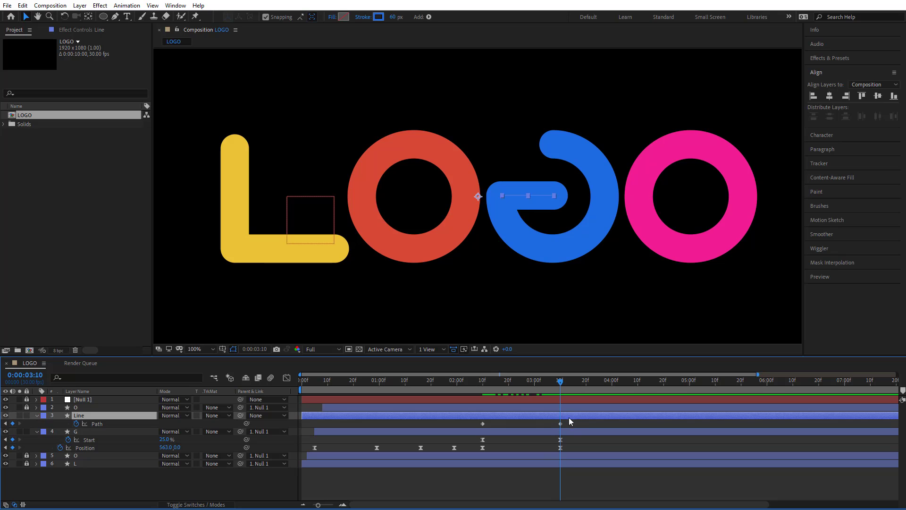
{"action": "left_click_drag", "start_coordinate": [240, 415], "coordinate": [111, 433]}
{"action": "left_click", "coordinate": [567, 420]}
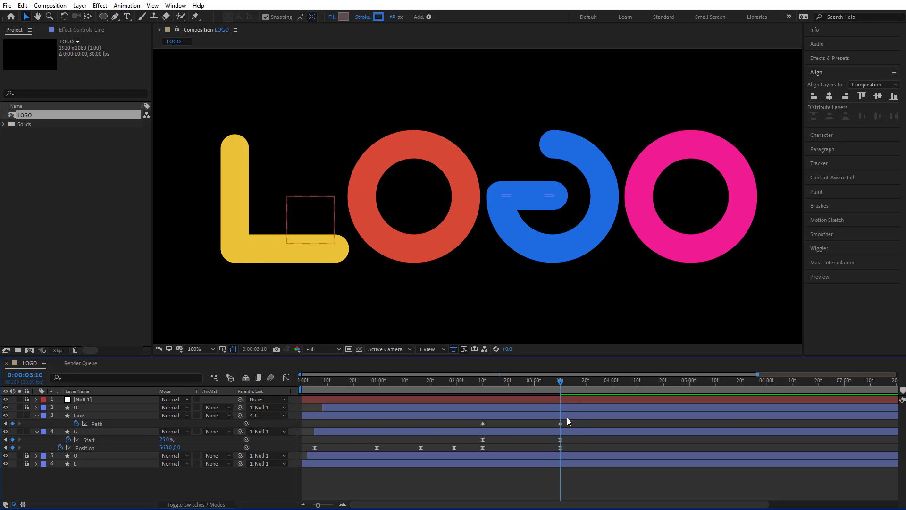
{"action": "left_click_drag", "start_coordinate": [560, 381], "coordinate": [481, 406]}
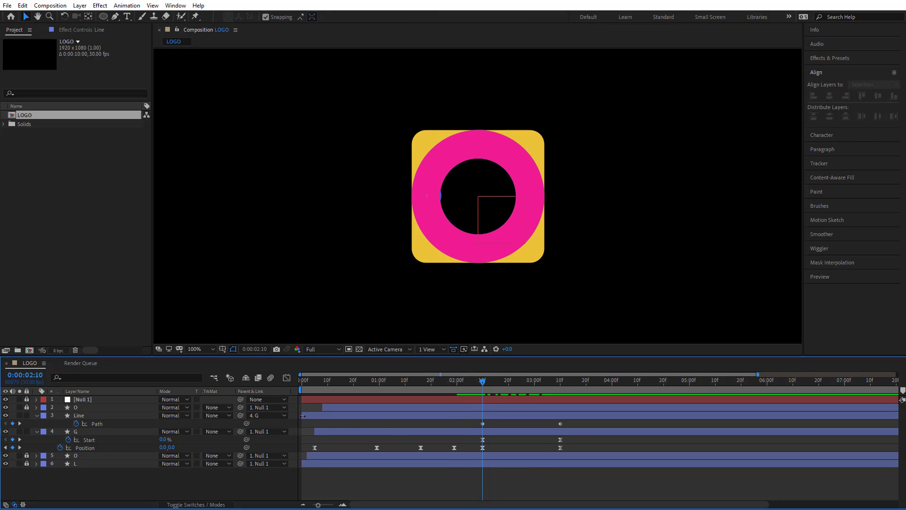
{"action": "left_click_drag", "start_coordinate": [302, 416], "coordinate": [482, 416]}
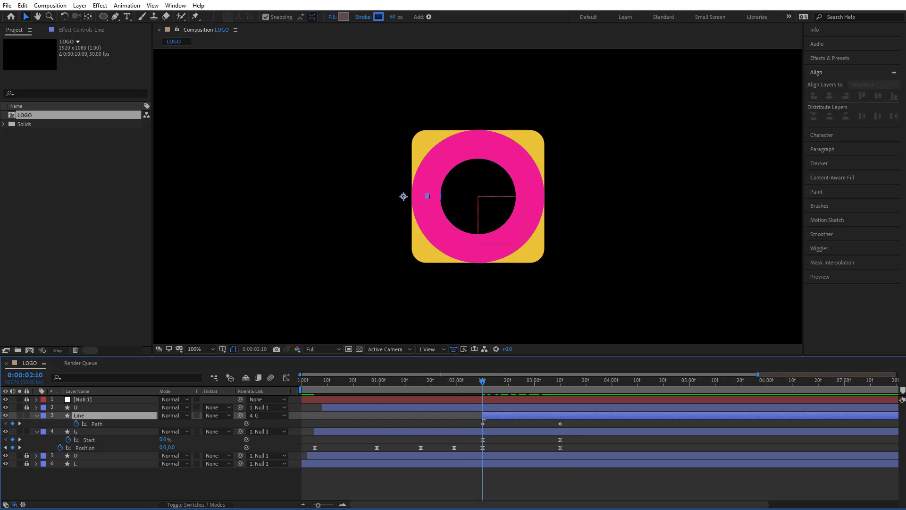
Apply Easy Ease to both Line Path keyframes and raise the last keyframe's incoming influence to about 87% in the speed graph.
{"action": "left_click", "coordinate": [467, 423]}
{"action": "right_click", "coordinate": [561, 424]}
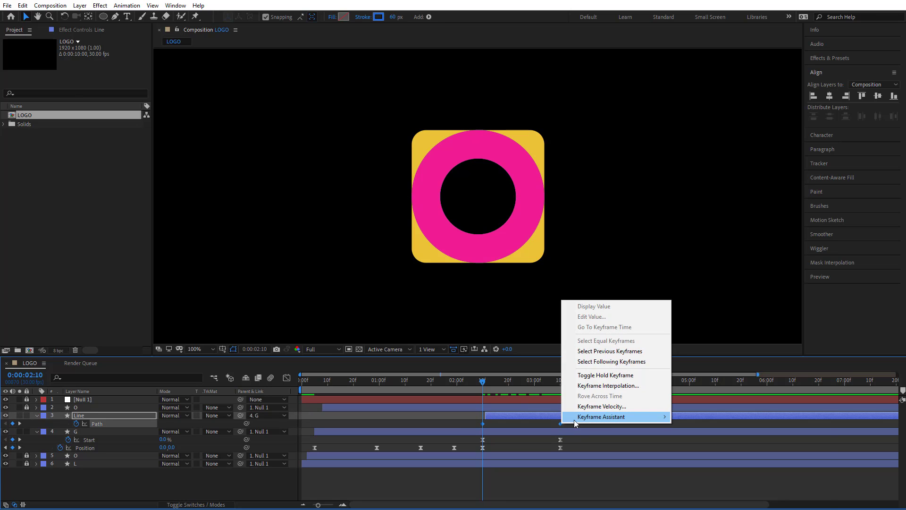
{"action": "mouse_move", "coordinate": [574, 420]}
{"action": "left_click", "coordinate": [725, 449]}
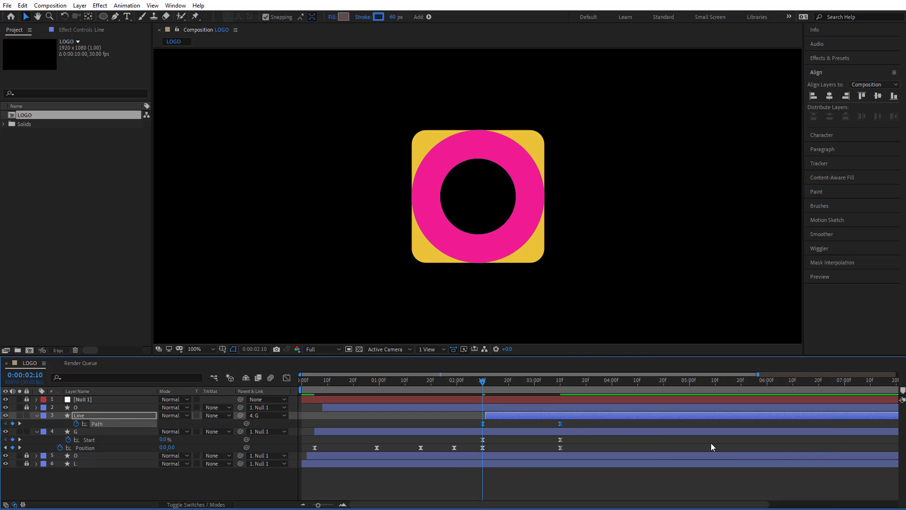
{"action": "left_click", "coordinate": [287, 378]}
{"action": "left_click_drag", "start_coordinate": [588, 461], "coordinate": [528, 482]}
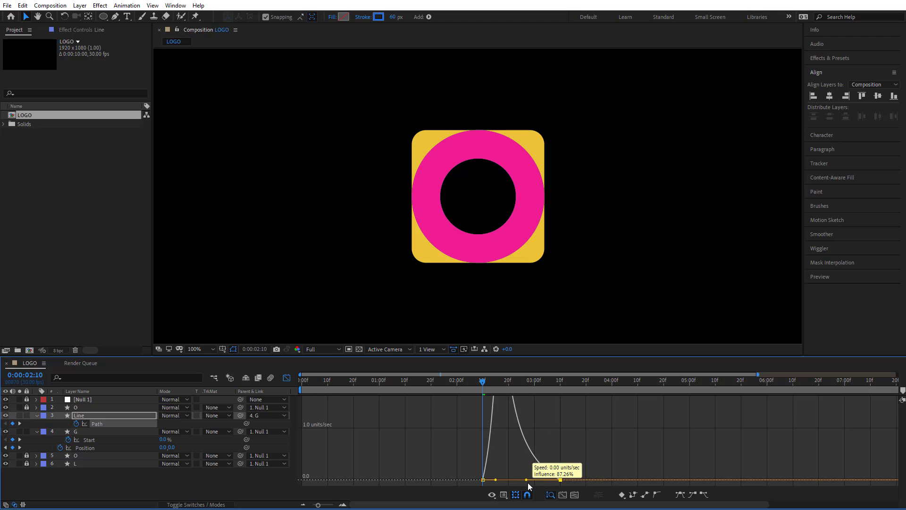
{"action": "left_click", "coordinate": [287, 378]}
Shift the Line layer three frames later so its last Path keyframe falls at 0:00:03:13.
{"action": "left_click", "coordinate": [539, 432]}
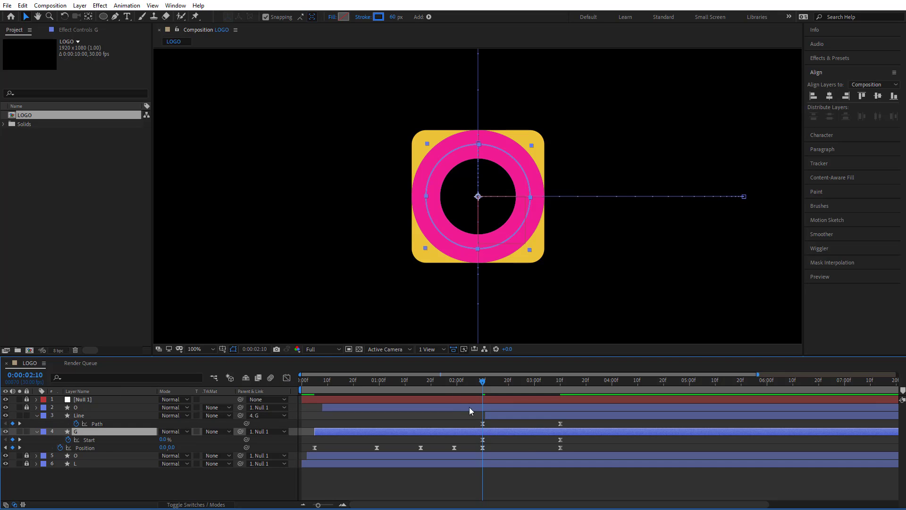
{"action": "left_click_drag", "start_coordinate": [474, 384], "coordinate": [494, 414]}
{"action": "left_click_drag", "start_coordinate": [491, 416], "coordinate": [497, 417]}
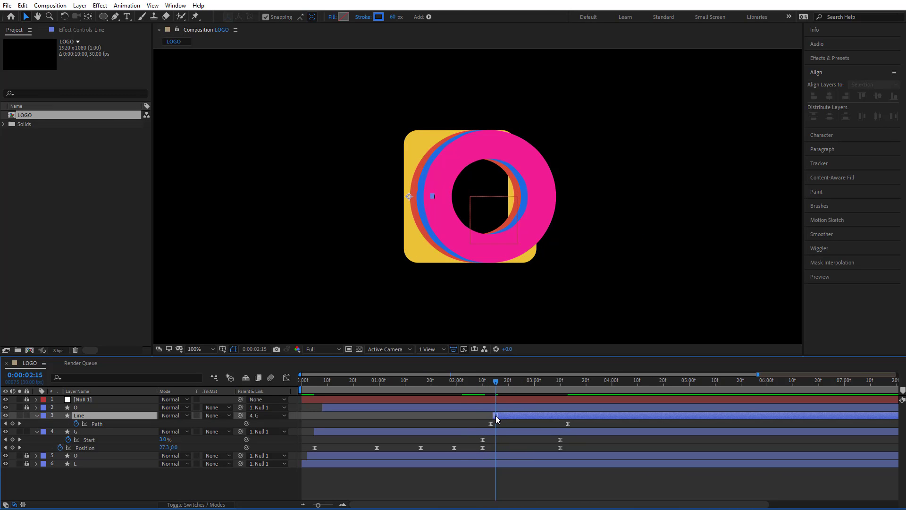
{"action": "left_click", "coordinate": [501, 419]}
{"action": "key", "text": "z"}
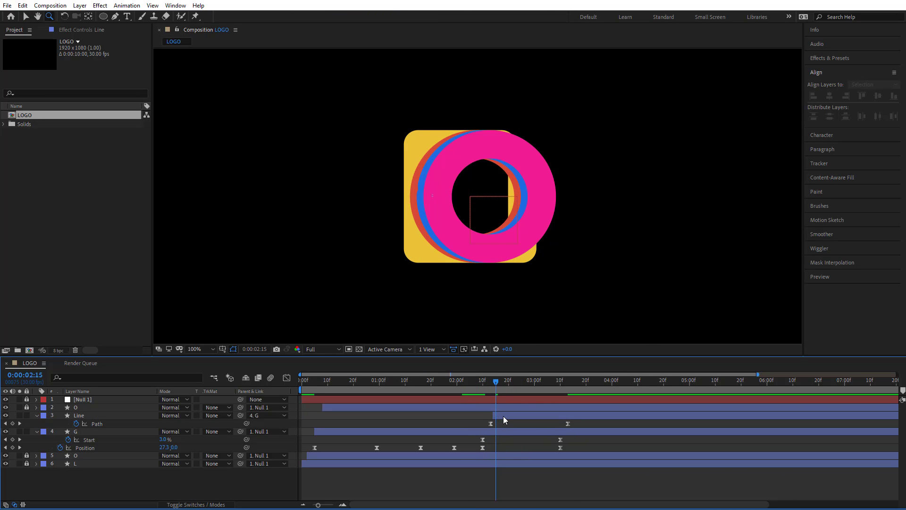
Fit the LOGO composition in the viewer and preview the letters spreading with the G crossbar.
{"action": "left_click_drag", "start_coordinate": [502, 382], "coordinate": [568, 390]}
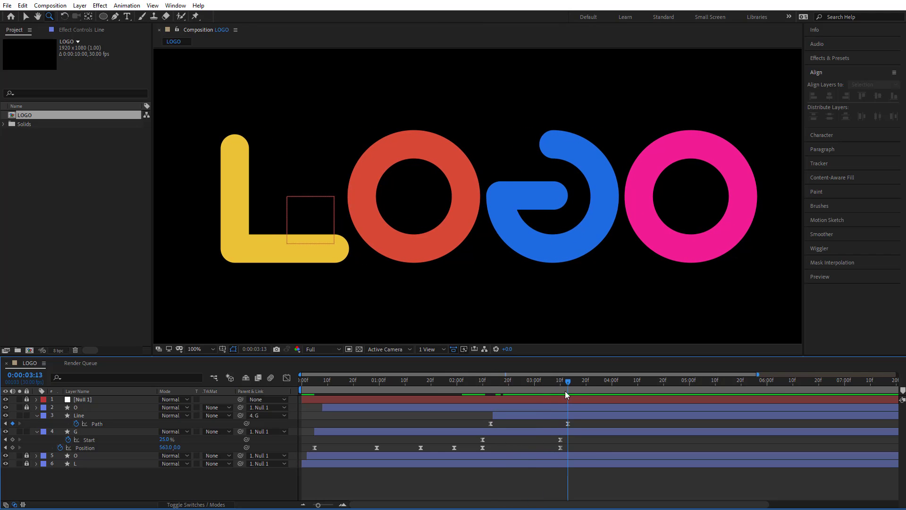
{"action": "left_click", "coordinate": [202, 350]}
{"action": "left_click", "coordinate": [227, 187]}
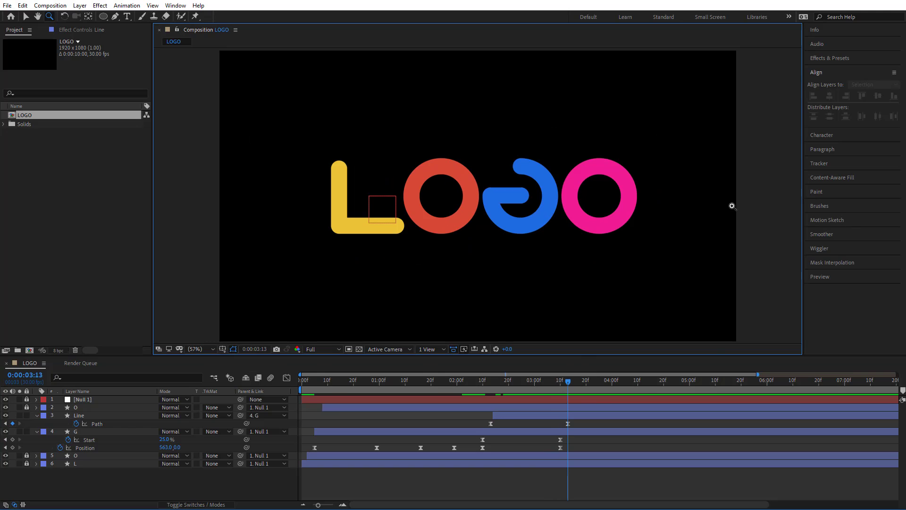
{"action": "key", "text": "v"}
{"action": "key", "text": "space"}
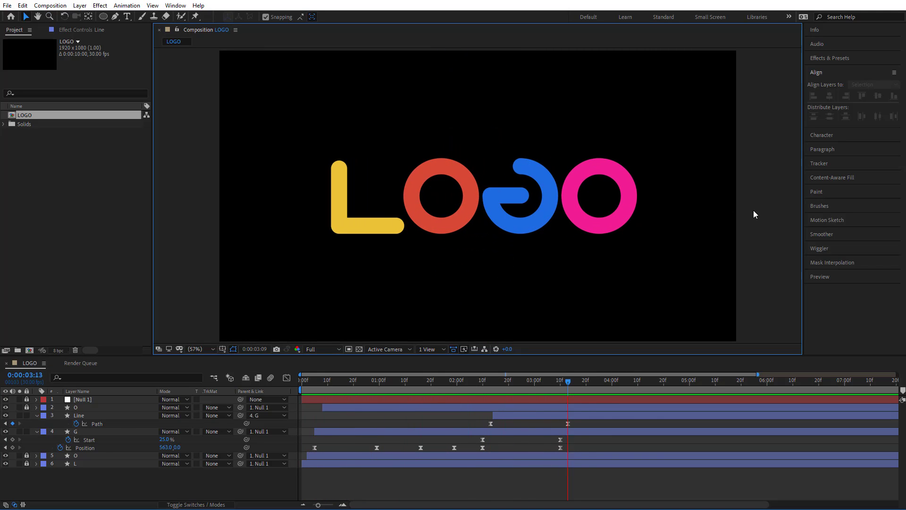
{"action": "left_click_drag", "start_coordinate": [455, 390], "coordinate": [571, 424]}
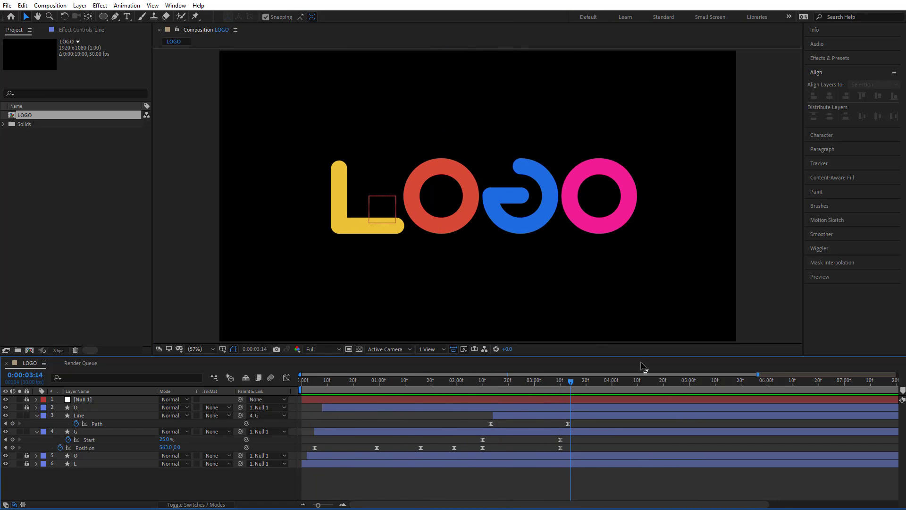
Collapse the properties of the Line and G layers and lock both layers.
{"action": "left_click", "coordinate": [37, 415]}
{"action": "left_click", "coordinate": [38, 424]}
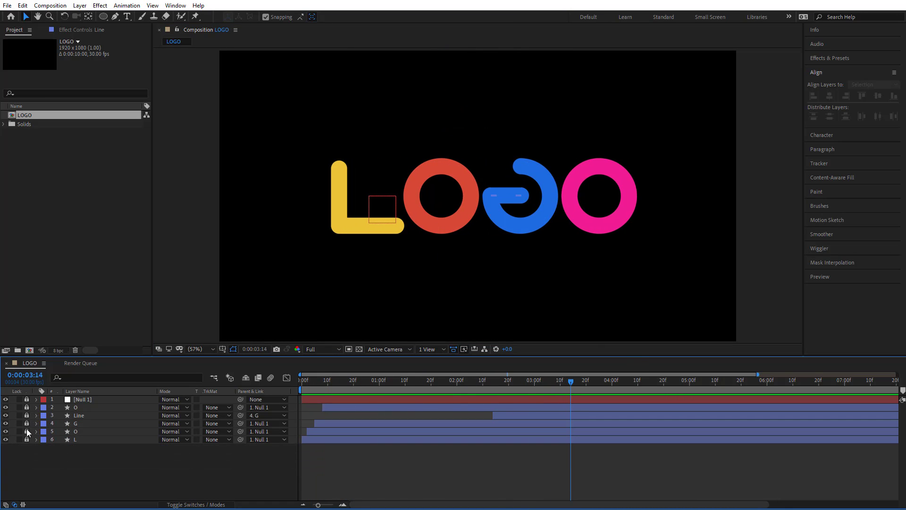
{"action": "left_click", "coordinate": [788, 182]}
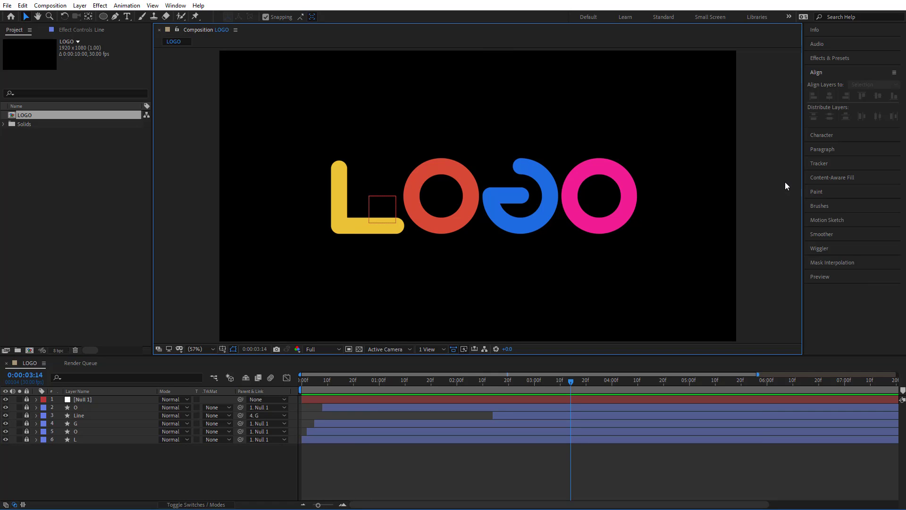
Create a new composition named Shapes.
{"action": "left_click", "coordinate": [141, 191]}
{"action": "right_click", "coordinate": [102, 156]}
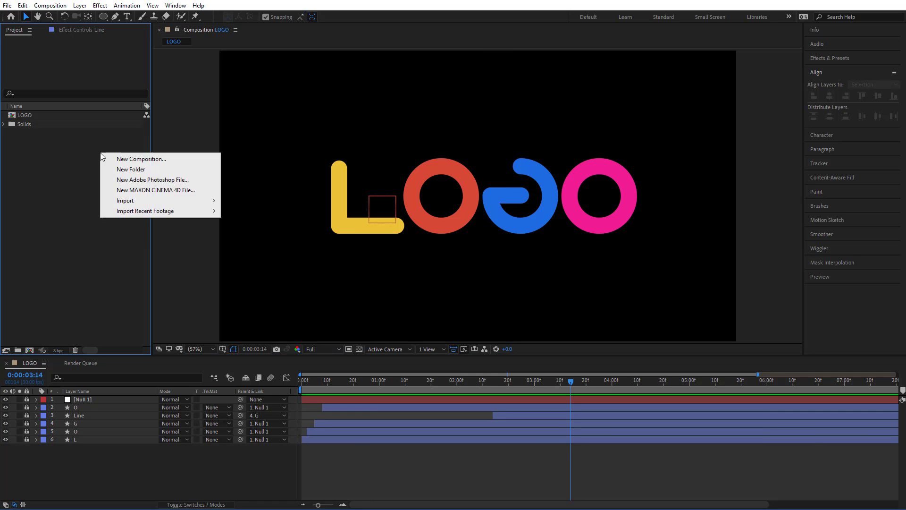
{"action": "left_click", "coordinate": [120, 158]}
{"action": "type", "text": "B"}
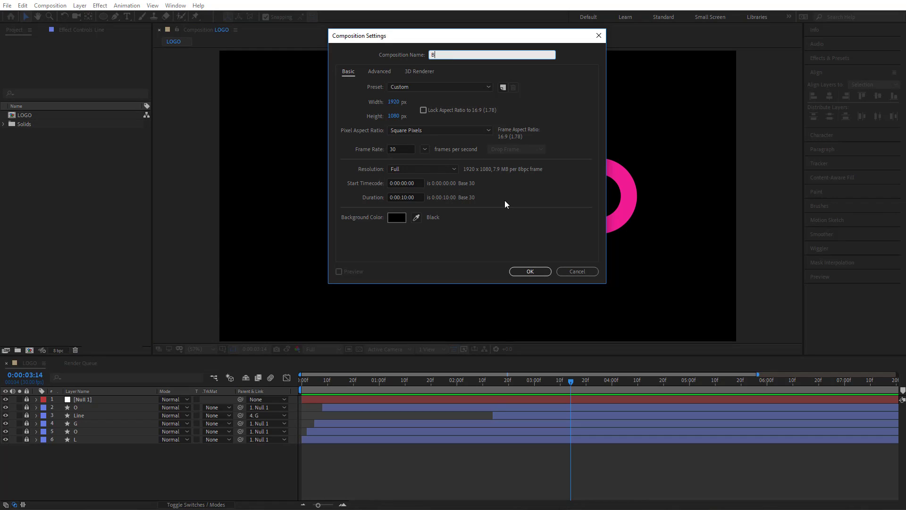
{"action": "key", "text": "BackSpace"}
{"action": "type", "text": "Shapes"}
{"action": "key", "text": "Return"}
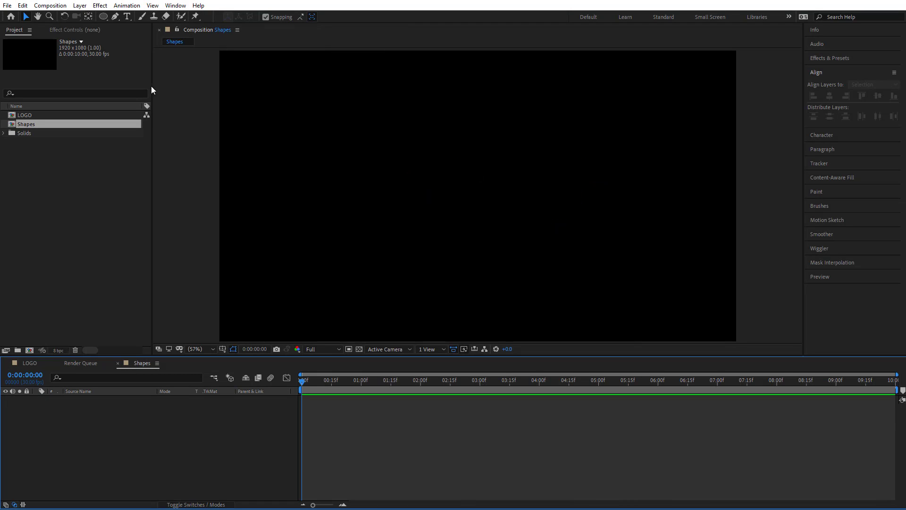
Draw a small unfilled circle below the centre of the composition and set its blue stroke width to 4 px.
{"action": "left_click", "coordinate": [103, 16]}
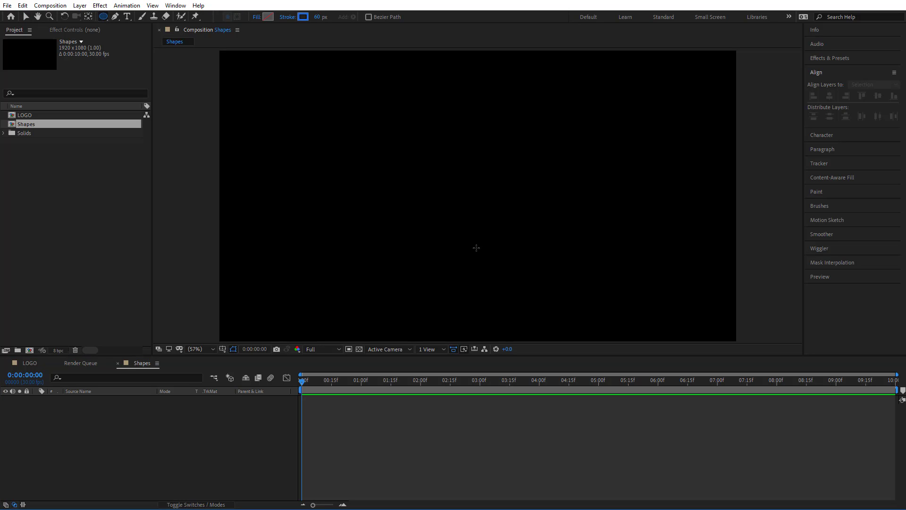
{"action": "left_click_drag", "start_coordinate": [478, 255], "coordinate": [492, 268]}
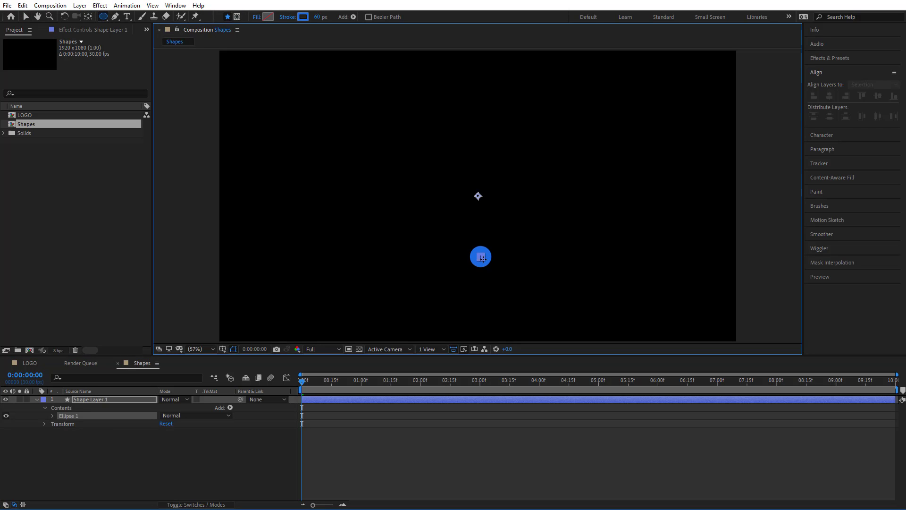
{"action": "left_click", "coordinate": [318, 17]}
{"action": "type", "text": "4"}
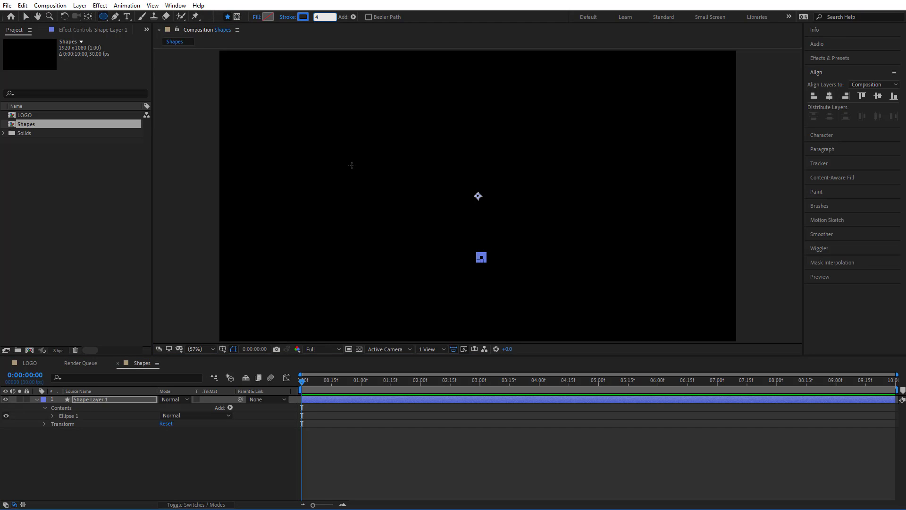
{"action": "left_click", "coordinate": [27, 17]}
{"action": "left_click", "coordinate": [534, 202]}
Move the circle layer's anchor point to the centre of the circle with the Pan Behind tool.
{"action": "scroll", "coordinate": [520, 285], "scroll_direction": "up", "scroll_amount": 1}
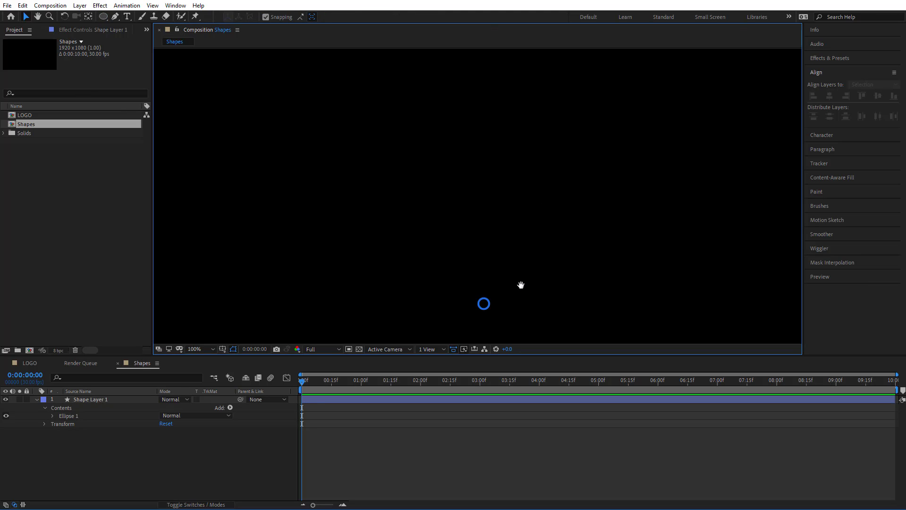
{"action": "left_click_drag", "start_coordinate": [520, 286], "coordinate": [512, 211]}
{"action": "scroll", "coordinate": [512, 214], "scroll_direction": "up", "scroll_amount": 2}
{"action": "left_click", "coordinate": [497, 257]}
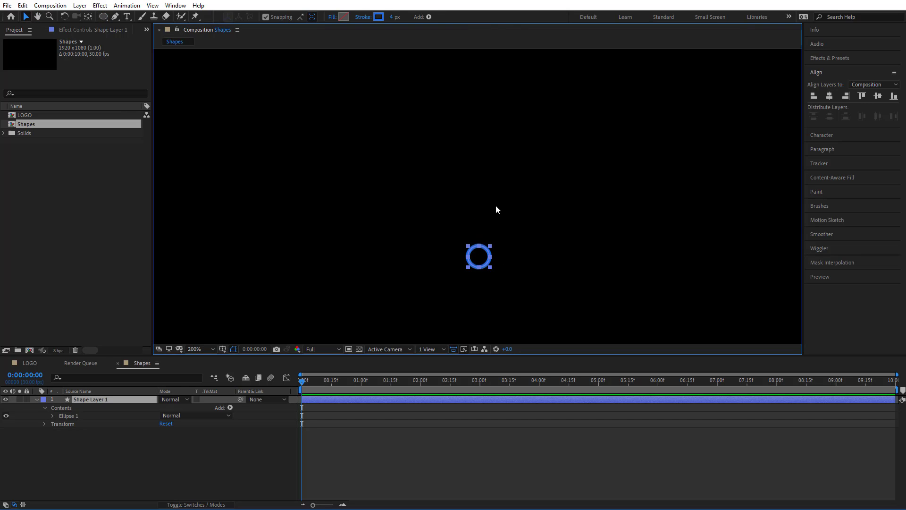
{"action": "key", "text": "comma"}
{"action": "left_click", "coordinate": [88, 17]}
{"action": "left_click_drag", "start_coordinate": [472, 119], "coordinate": [478, 227]}
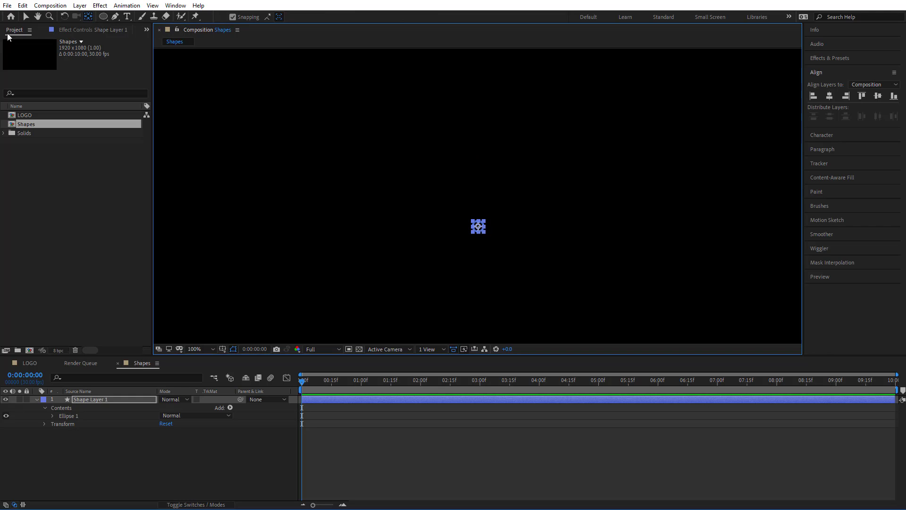
{"action": "left_click", "coordinate": [25, 16]}
{"action": "left_click", "coordinate": [554, 225]}
{"action": "left_click_drag", "start_coordinate": [544, 201], "coordinate": [511, 226]}
{"action": "left_click", "coordinate": [497, 256]}
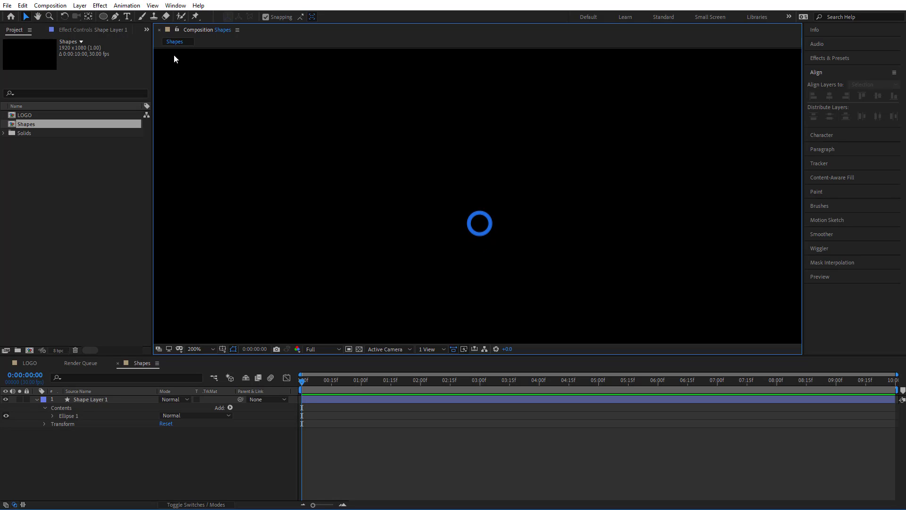
Draw a small unfilled square with the same blue 4 px stroke over the circle, using the Rectangle tool.
{"action": "left_click", "coordinate": [103, 17]}
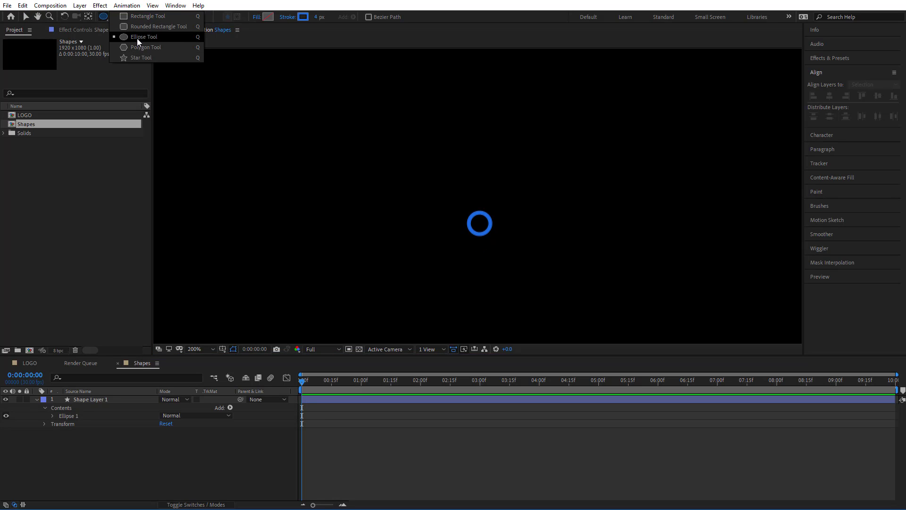
{"action": "left_click", "coordinate": [133, 16]}
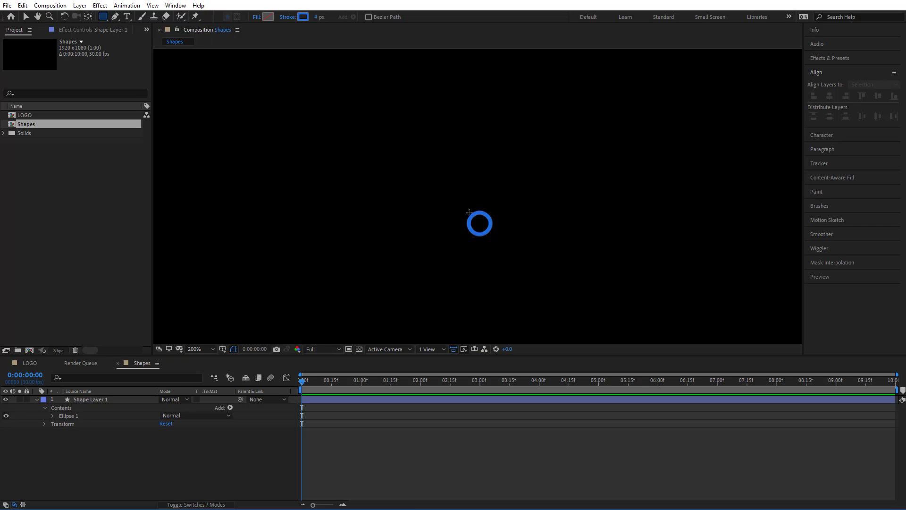
{"action": "left_click_drag", "start_coordinate": [467, 211], "coordinate": [489, 233]}
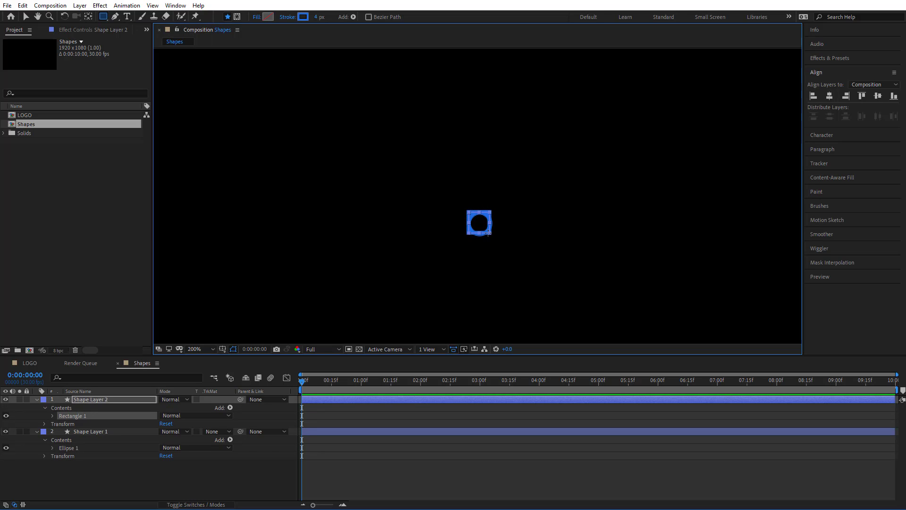
{"action": "left_click", "coordinate": [26, 17]}
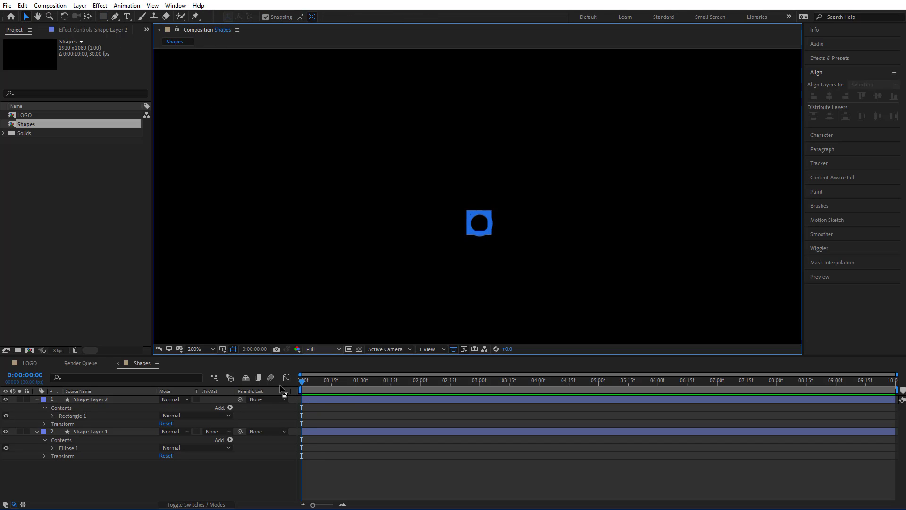
Move the square layer's anchor point to the centre of the square with the Pan Behind tool.
{"action": "left_click", "coordinate": [350, 397]}
{"action": "key", "text": "comma"}
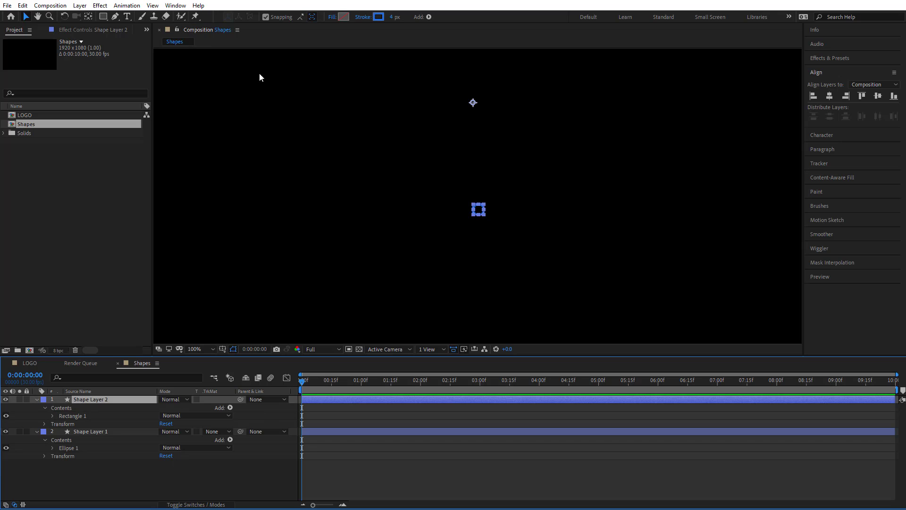
{"action": "left_click", "coordinate": [88, 17]}
{"action": "left_click_drag", "start_coordinate": [482, 110], "coordinate": [478, 208]}
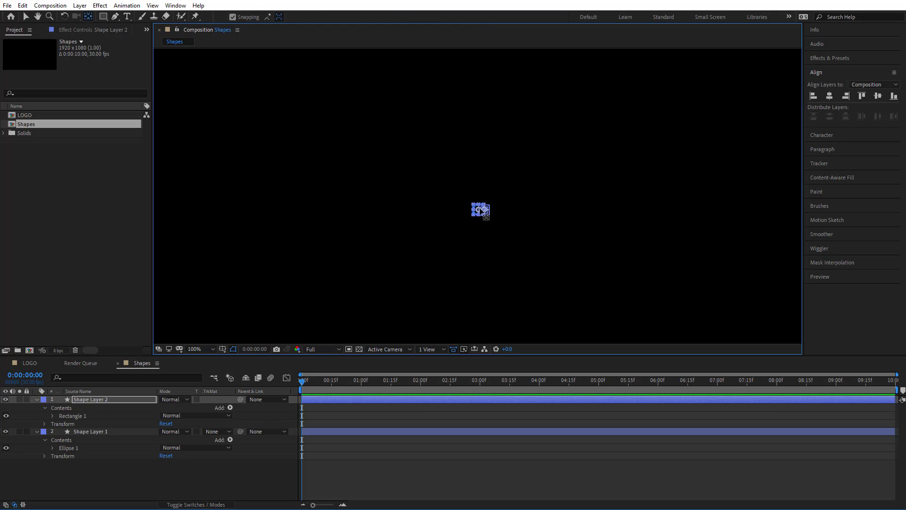
{"action": "key", "text": "v"}
{"action": "left_click", "coordinate": [233, 105]}
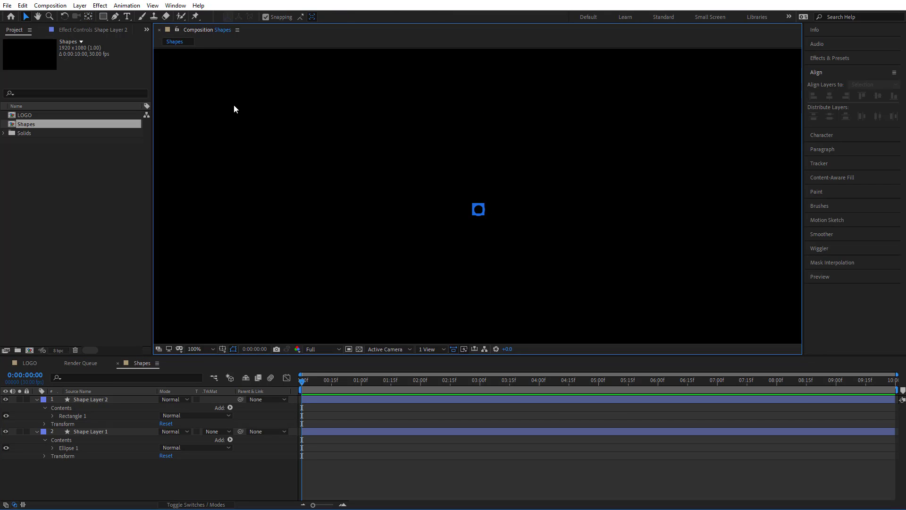
Draw a small unfilled pentagon with a blue stroke over the square, using the Polygon tool.
{"action": "left_click", "coordinate": [103, 18]}
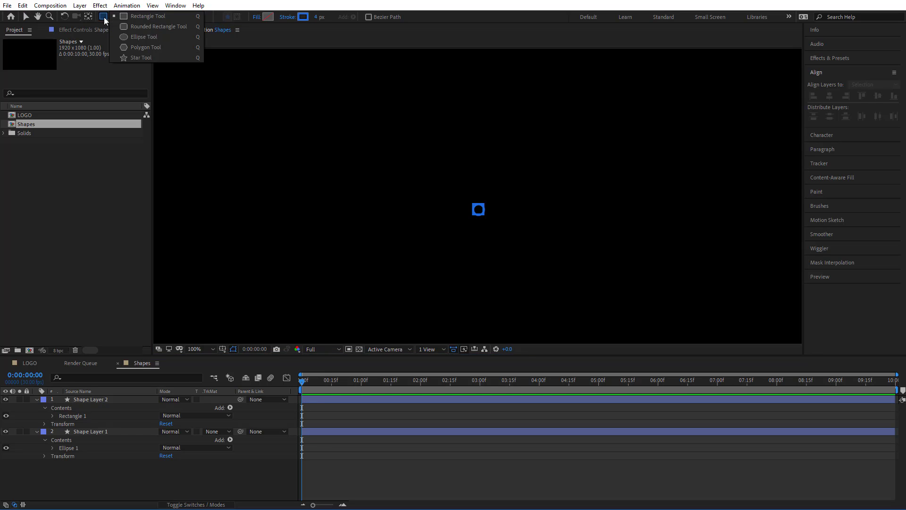
{"action": "left_click", "coordinate": [136, 47]}
{"action": "key", "text": "period"}
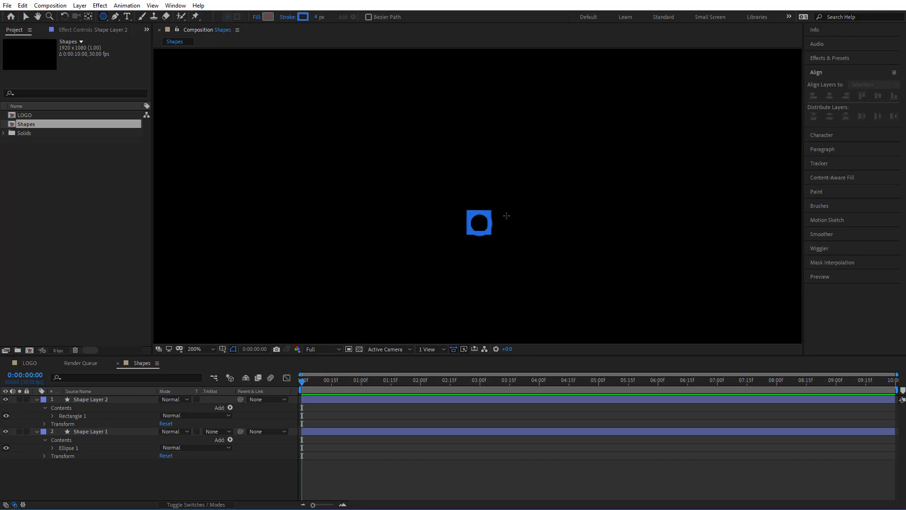
{"action": "mouse_move", "coordinate": [507, 216]}
{"action": "left_mouse_down"}
{"action": "mouse_move", "coordinate": [505, 179]}
{"action": "mouse_move", "coordinate": [504, 218]}
{"action": "mouse_move", "coordinate": [489, 217]}
{"action": "left_mouse_up"}
{"action": "key", "text": "v"}
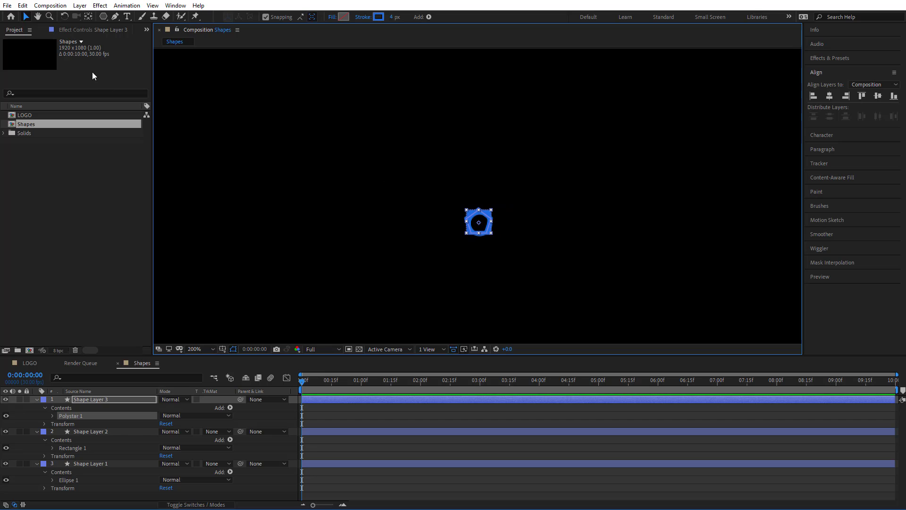
Move the pentagon layer's anchor point to the centre of the stacked shapes with the Pan Behind tool.
{"action": "left_click", "coordinate": [88, 17]}
{"action": "scroll", "coordinate": [462, 162], "scroll_direction": "down", "scroll_amount": 3}
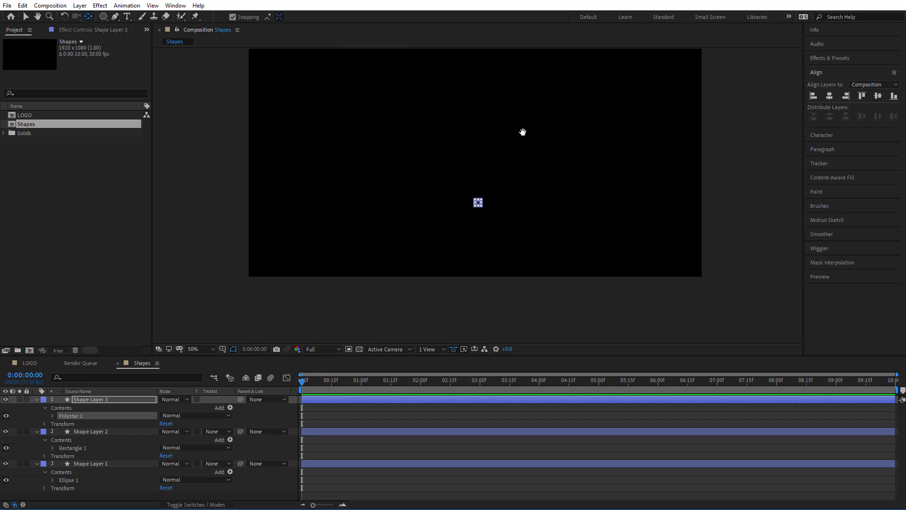
{"action": "left_click_drag", "start_coordinate": [523, 131], "coordinate": [499, 170]}
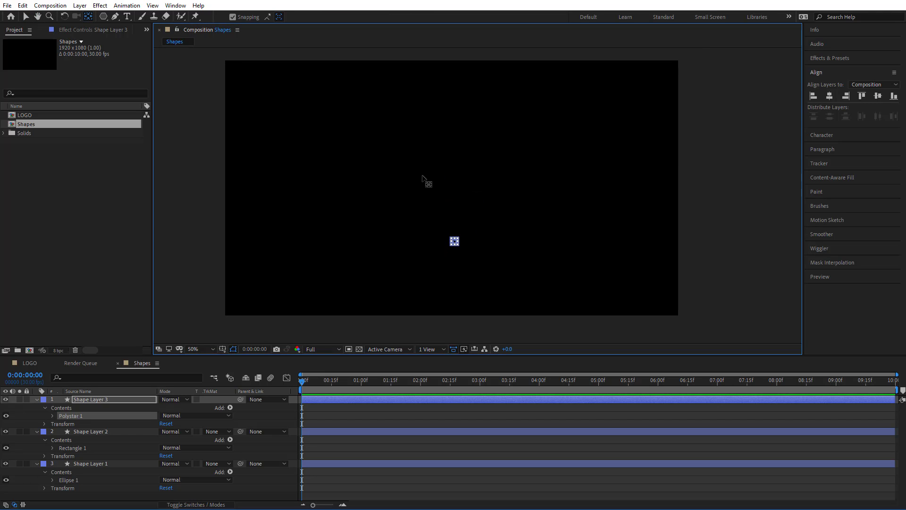
{"action": "left_click", "coordinate": [395, 399]}
{"action": "left_click_drag", "start_coordinate": [453, 189], "coordinate": [456, 239]}
{"action": "scroll", "coordinate": [455, 241], "scroll_direction": "up", "scroll_amount": 1}
{"action": "left_click_drag", "start_coordinate": [432, 281], "coordinate": [432, 286]}
{"action": "left_click", "coordinate": [26, 18]}
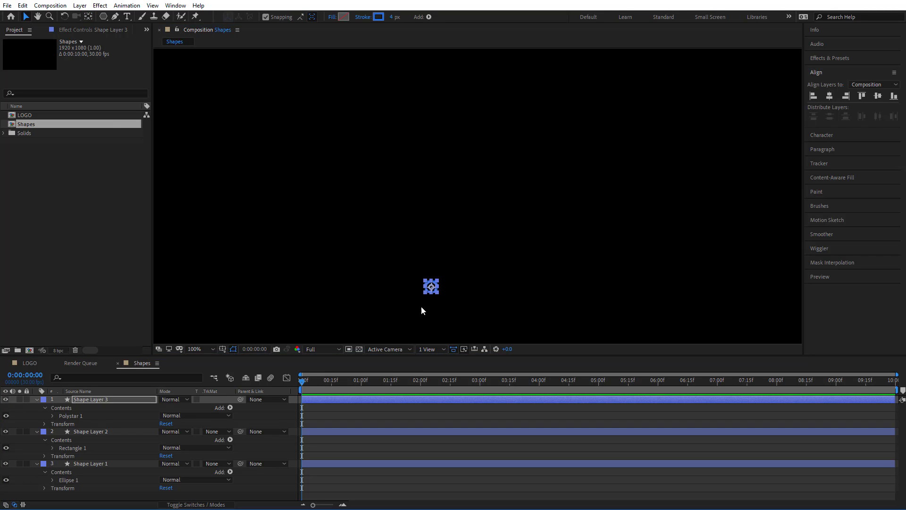
{"action": "left_click", "coordinate": [464, 306]}
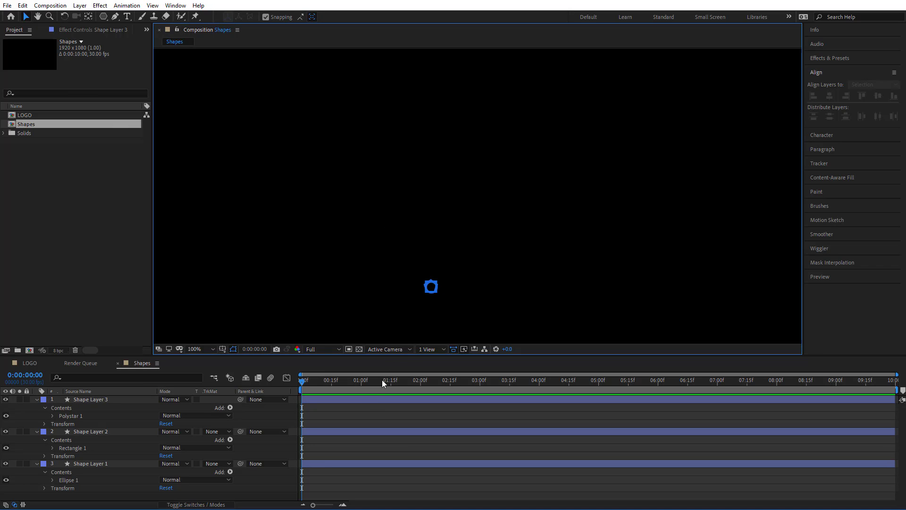
Duplicate the pentagon layer.
{"action": "left_click", "coordinate": [370, 399]}
{"action": "scroll", "coordinate": [449, 295], "scroll_direction": "up", "scroll_amount": 1}
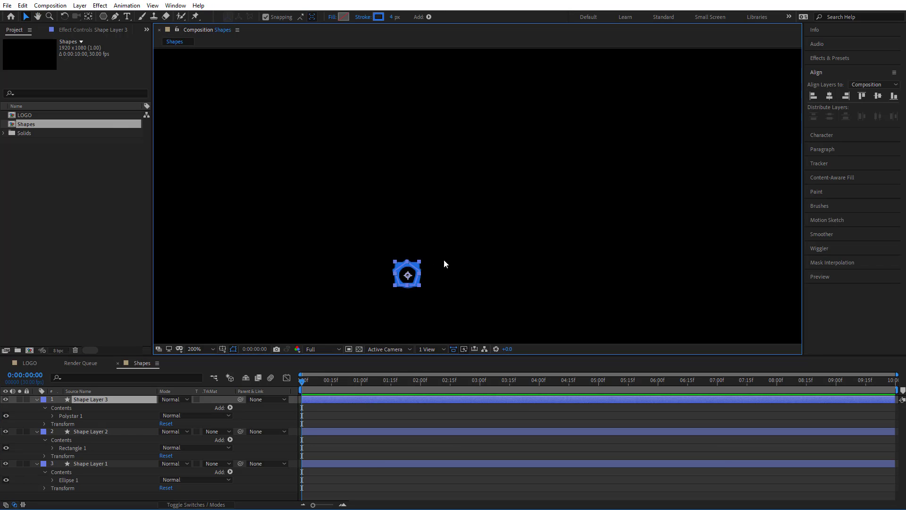
{"action": "left_click_drag", "start_coordinate": [443, 261], "coordinate": [491, 215]}
{"action": "scroll", "coordinate": [491, 215], "scroll_direction": "up", "scroll_amount": 1}
{"action": "left_click", "coordinate": [443, 399]}
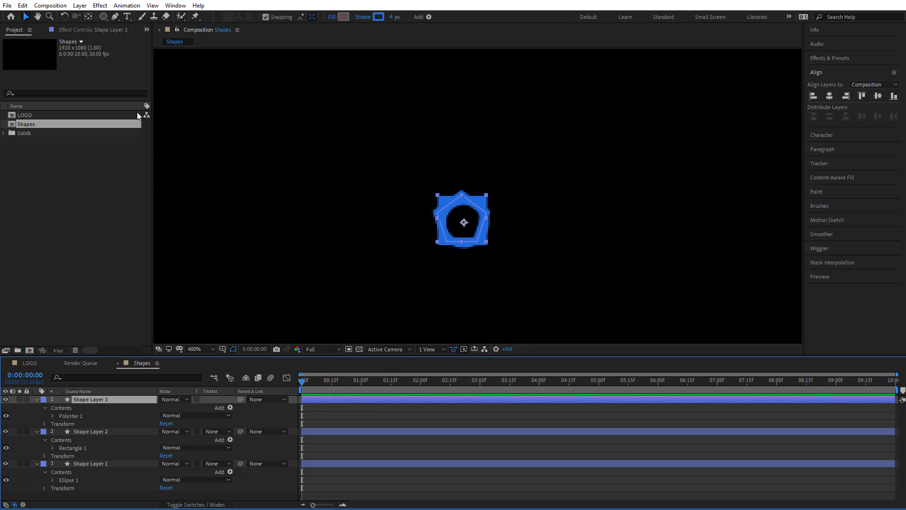
{"action": "left_click", "coordinate": [22, 5]}
{"action": "left_click", "coordinate": [65, 112]}
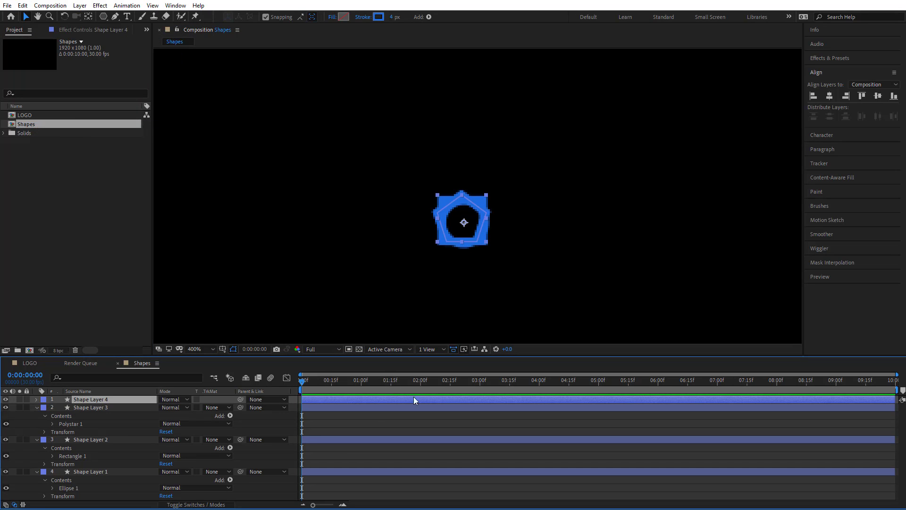
Turn the duplicated pentagon into a triangle by setting its polystar path's Points to 3.
{"action": "left_click", "coordinate": [36, 407]}
{"action": "left_click", "coordinate": [36, 400]}
{"action": "left_click", "coordinate": [45, 408]}
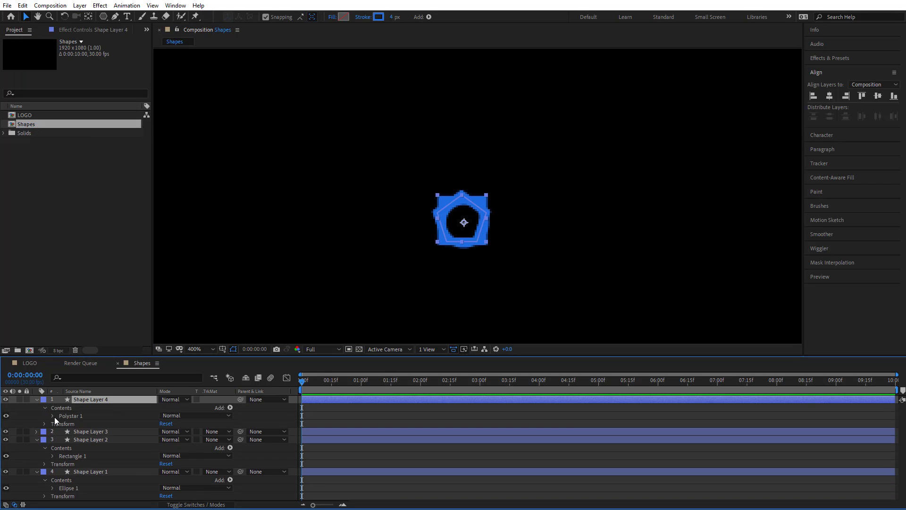
{"action": "left_click", "coordinate": [52, 415]}
{"action": "left_click", "coordinate": [61, 424]}
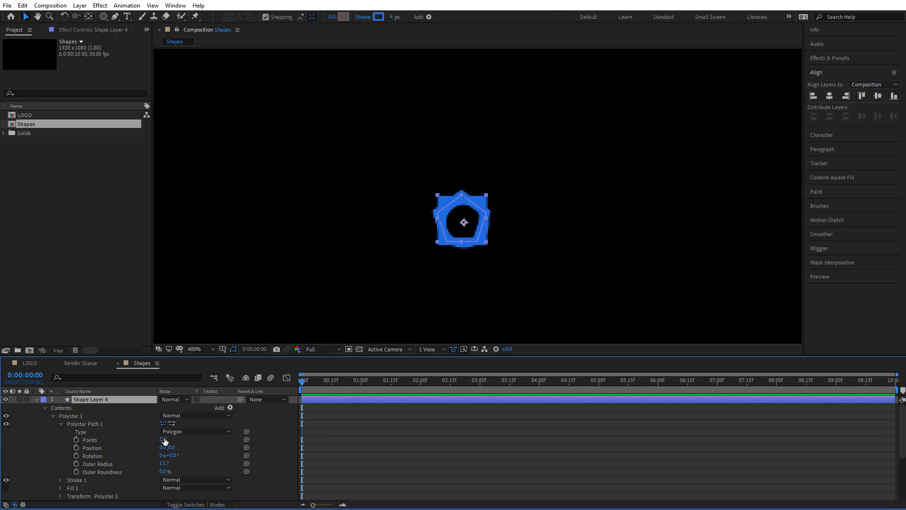
{"action": "type", "text": "3"}
{"action": "left_click", "coordinate": [406, 434]}
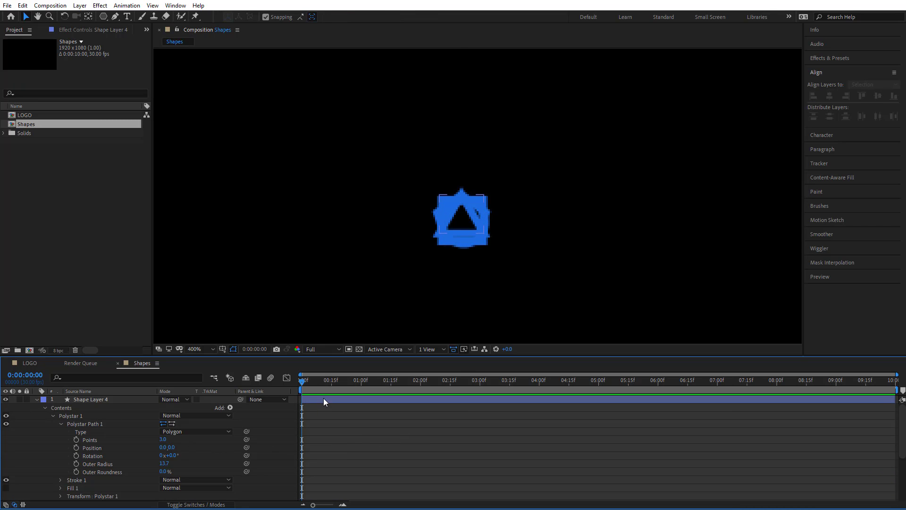
Change the triangle's stroke colour to turquoise 1FDFC6.
{"action": "left_click", "coordinate": [324, 398]}
{"action": "left_click", "coordinate": [378, 16]}
{"action": "left_click", "coordinate": [808, 262]}
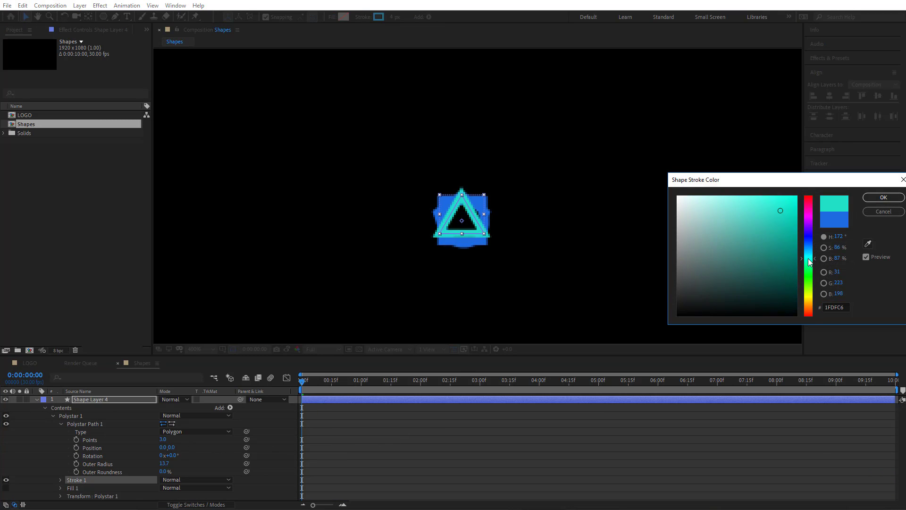
{"action": "left_click", "coordinate": [883, 197]}
{"action": "left_click", "coordinate": [352, 454]}
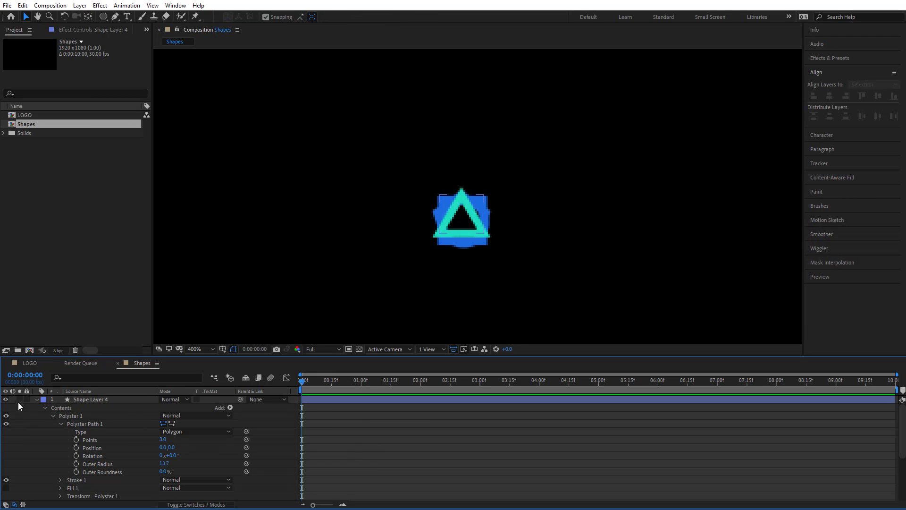
Collapse the triangle layer's properties and change the pentagon's stroke colour to pink DF1F70.
{"action": "left_click", "coordinate": [37, 399]}
{"action": "left_click", "coordinate": [89, 406]}
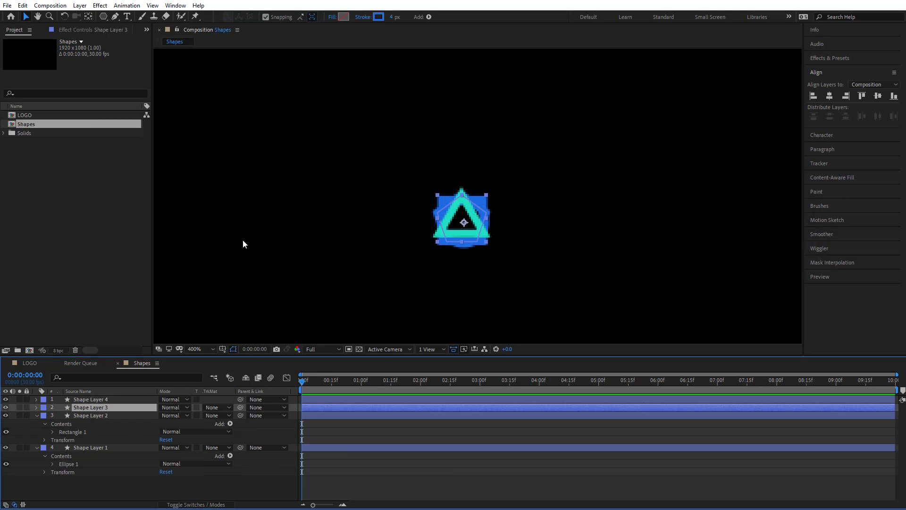
{"action": "left_click", "coordinate": [378, 17]}
{"action": "left_click_drag", "start_coordinate": [812, 234], "coordinate": [807, 207]}
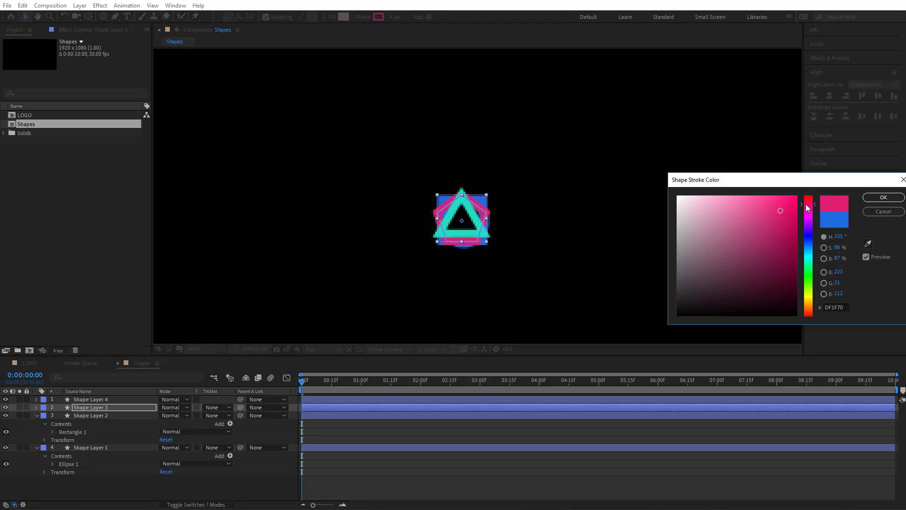
{"action": "left_click", "coordinate": [883, 197]}
Change the square's stroke colour to yellow and collapse the properties of the square and circle layers.
{"action": "left_click", "coordinate": [334, 415]}
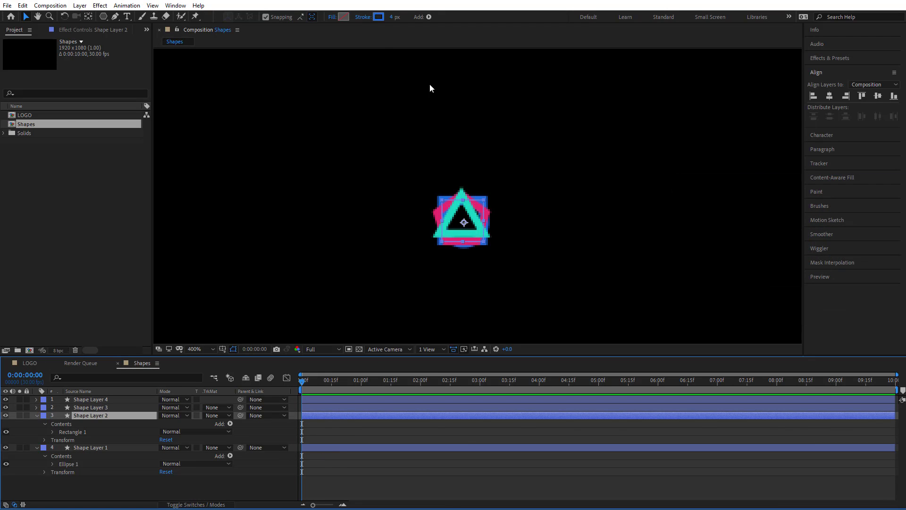
{"action": "left_click", "coordinate": [379, 17]}
{"action": "left_click_drag", "start_coordinate": [809, 272], "coordinate": [805, 297]}
{"action": "left_click", "coordinate": [883, 197]}
{"action": "left_click", "coordinate": [591, 248]}
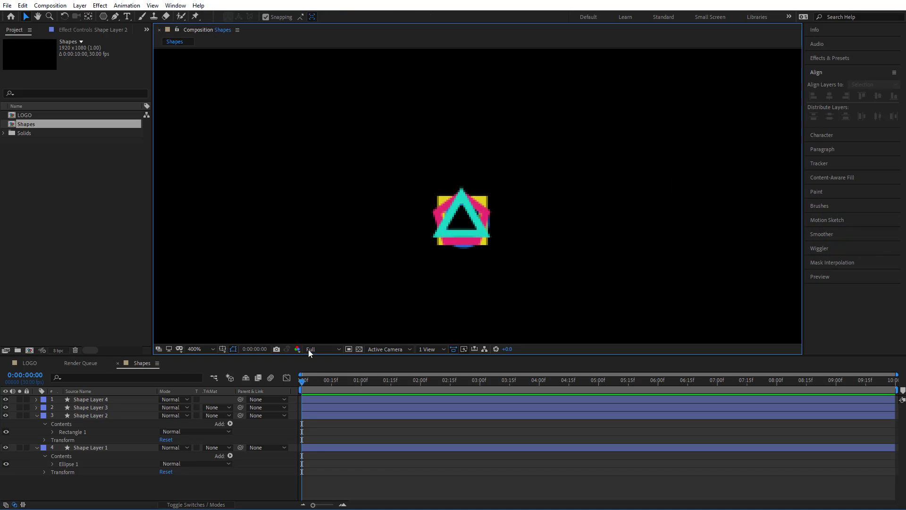
{"action": "left_click", "coordinate": [37, 415]}
{"action": "left_click", "coordinate": [37, 423]}
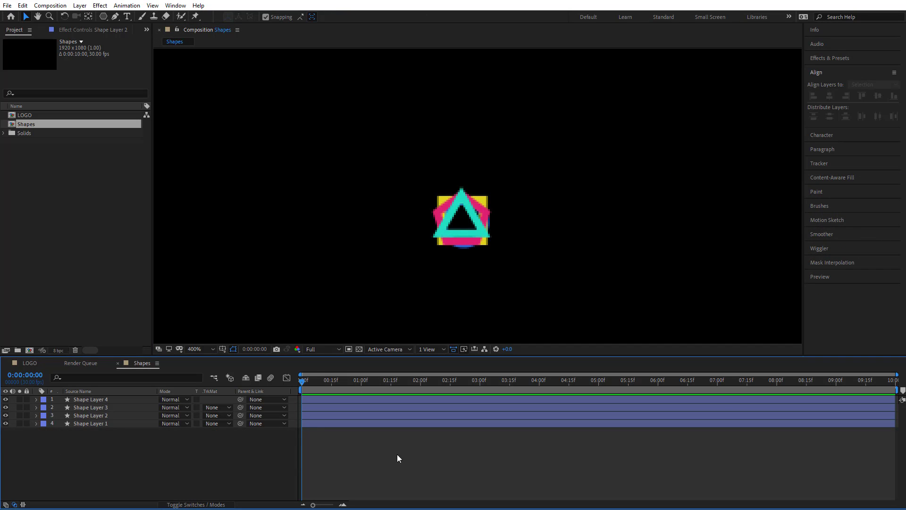
Add Position keyframes to all four shape layers and place them at the start of the timeline.
{"action": "left_click_drag", "start_coordinate": [556, 177], "coordinate": [432, 306]}
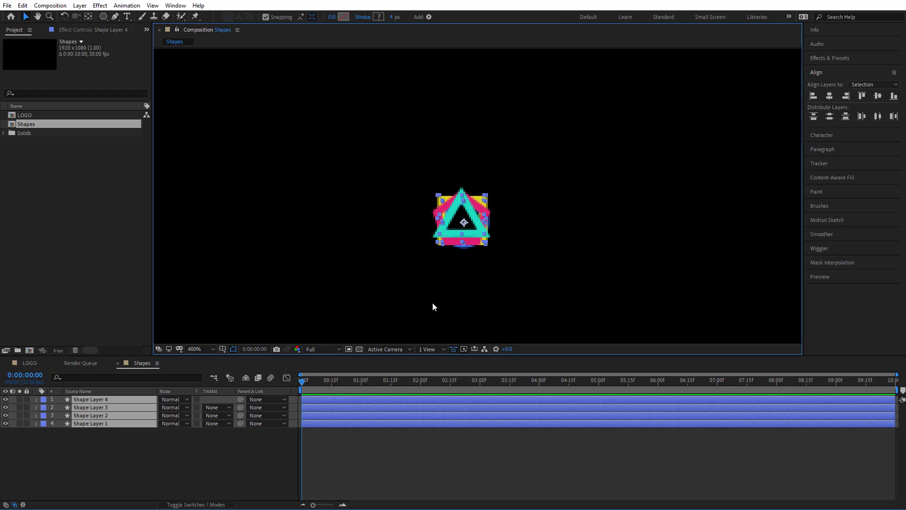
{"action": "left_click", "coordinate": [338, 382]}
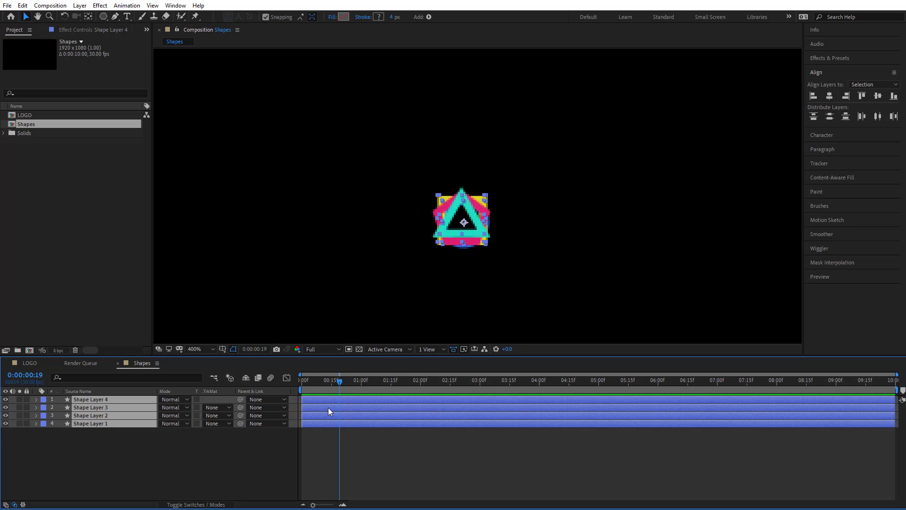
{"action": "key", "text": "p"}
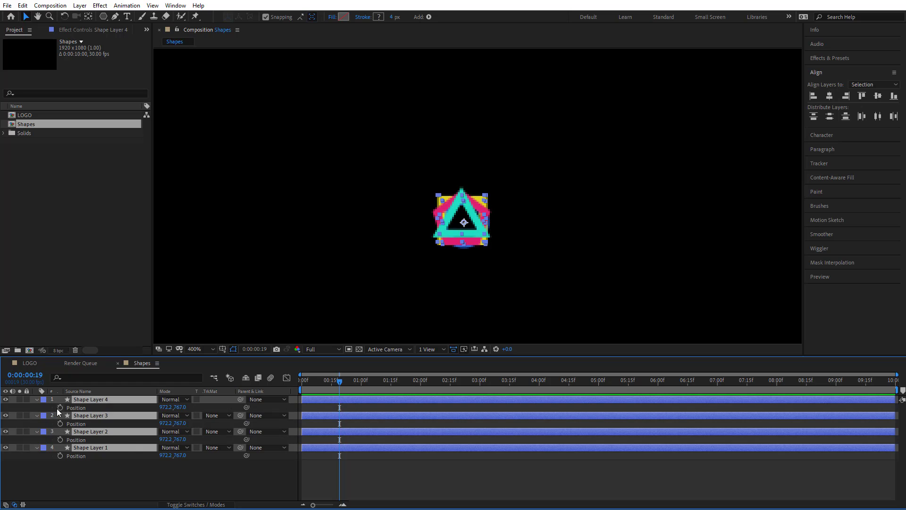
{"action": "key", "text": "alt+shift+p"}
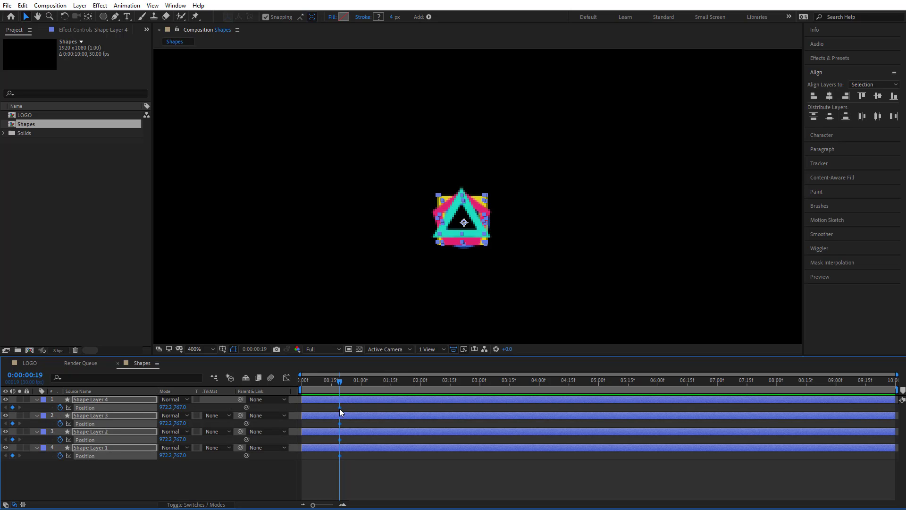
{"action": "left_click_drag", "start_coordinate": [340, 409], "coordinate": [302, 417]}
At 0:00:00:25, move the triangle left and slightly up to position about 899, 746.
{"action": "left_click", "coordinate": [351, 385]}
{"action": "left_click_drag", "start_coordinate": [351, 385], "coordinate": [353, 385]}
{"action": "left_click", "coordinate": [479, 292]}
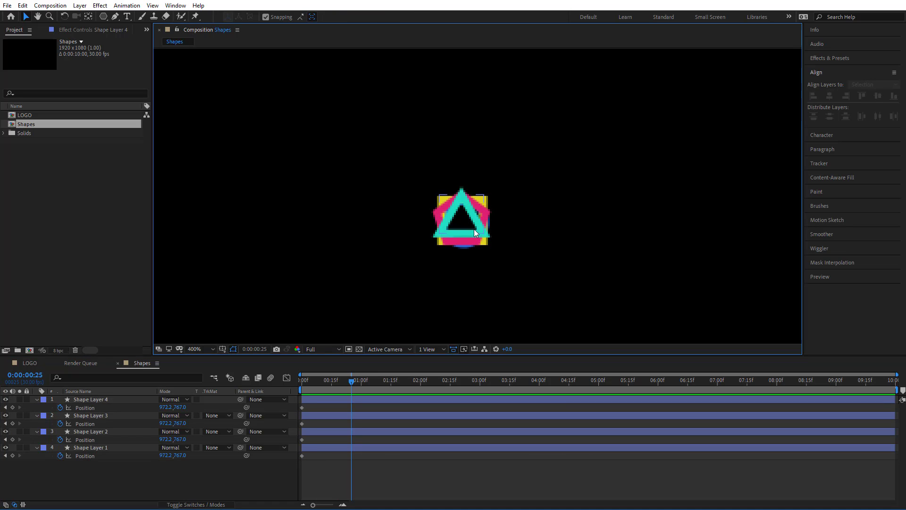
{"action": "left_click_drag", "start_coordinate": [477, 236], "coordinate": [338, 193]}
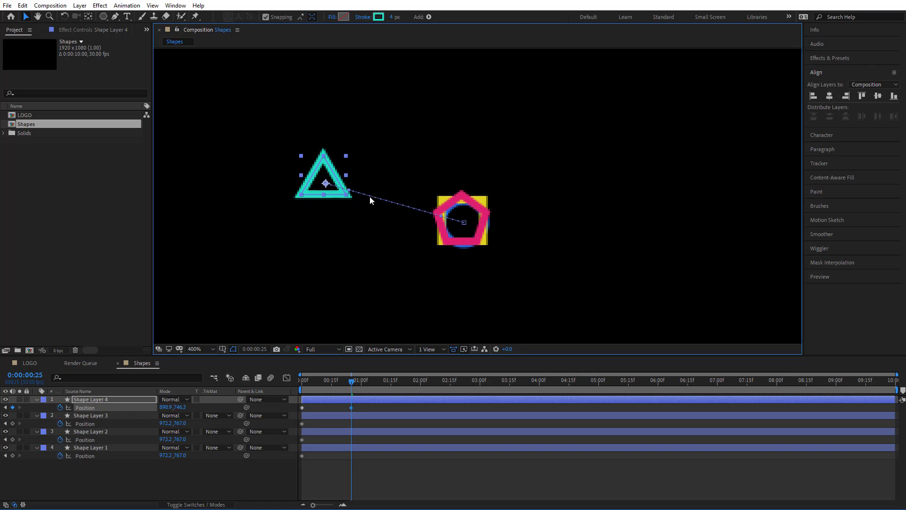
Move the pentagon up and left above the triangle, to position about 900, 690, at 0:00:00:25.
{"action": "left_click", "coordinate": [462, 195]}
{"action": "key", "text": "z"}
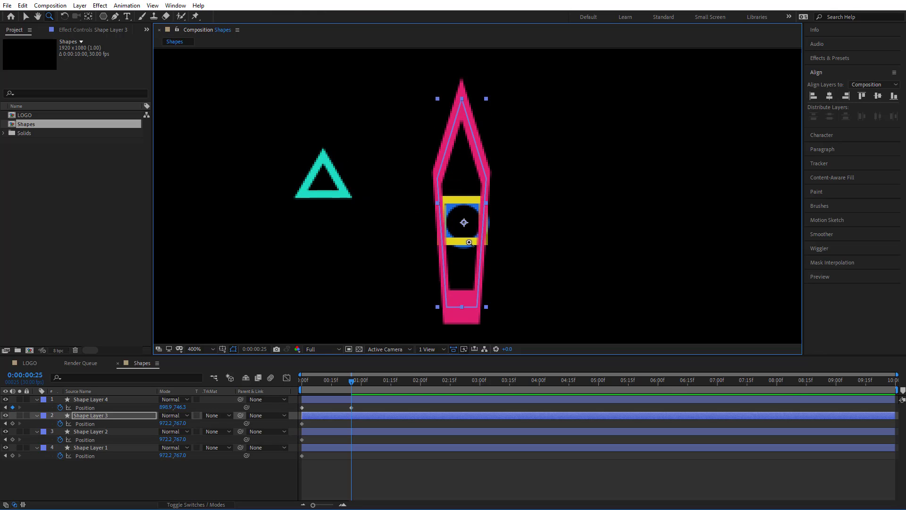
{"action": "key", "text": "v"}
{"action": "left_click_drag", "start_coordinate": [480, 208], "coordinate": [344, 61]}
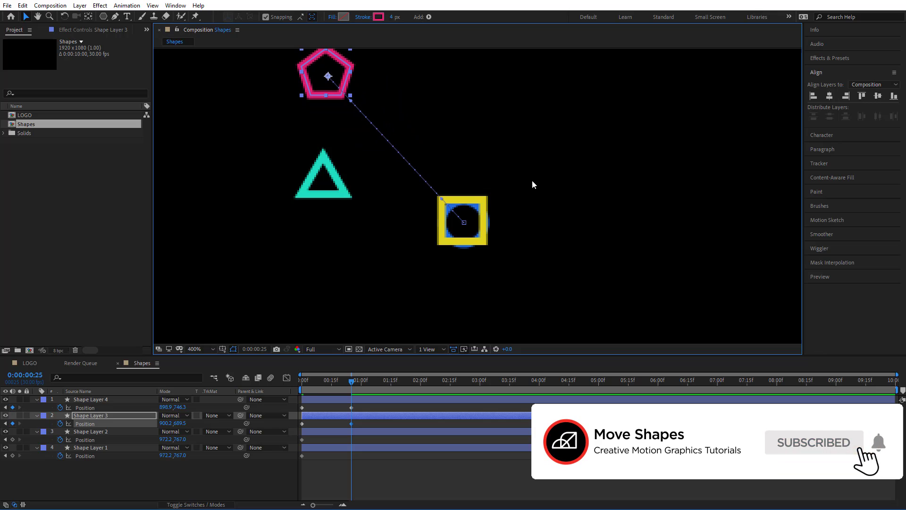
At 0:00:00:25, move the yellow square up and left above the pentagon, to position about 890, 642.
{"action": "key", "text": "space"}
{"action": "left_click_drag", "start_coordinate": [558, 162], "coordinate": [569, 224]}
{"action": "left_click", "coordinate": [358, 430]}
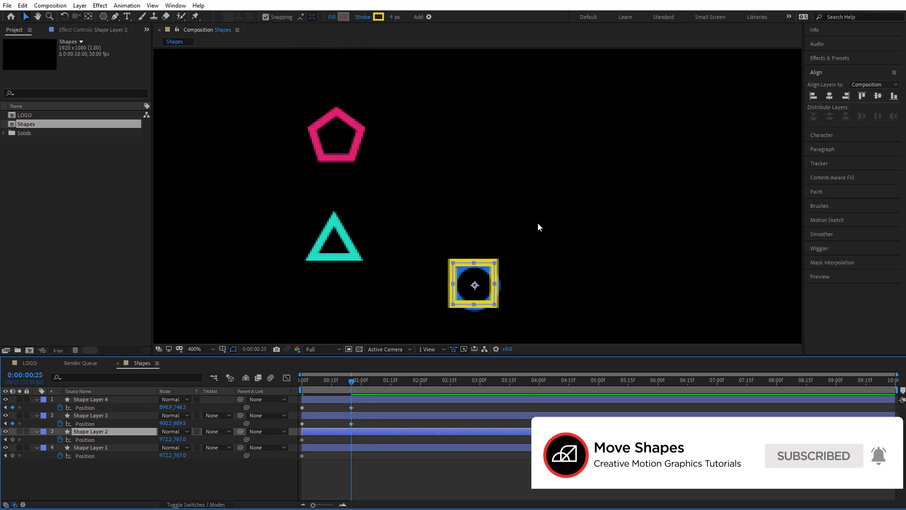
{"action": "left_click_drag", "start_coordinate": [486, 290], "coordinate": [333, 58]}
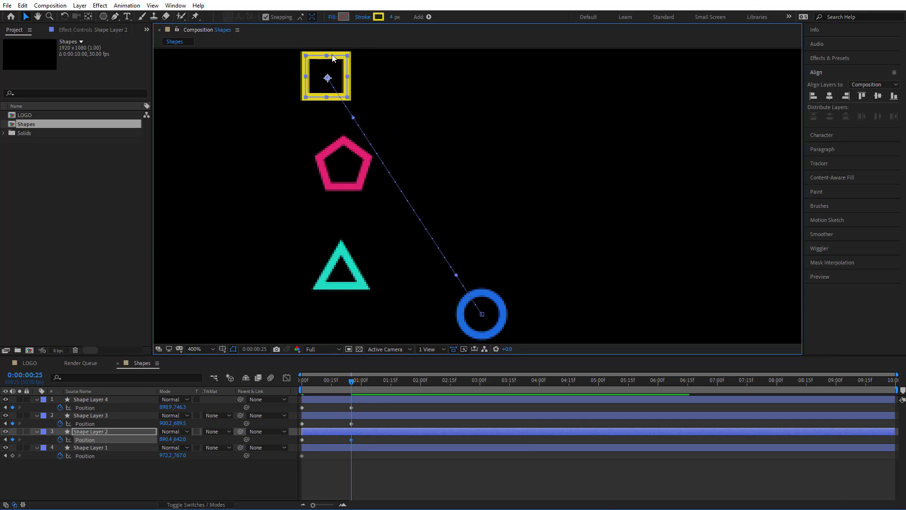
At 0:00:00:25, move the circle to position about 906, 720 and the triangle further left to about 871, 745.
{"action": "left_click_drag", "start_coordinate": [498, 306], "coordinate": [374, 236]}
{"action": "left_click_drag", "start_coordinate": [354, 283], "coordinate": [303, 281]}
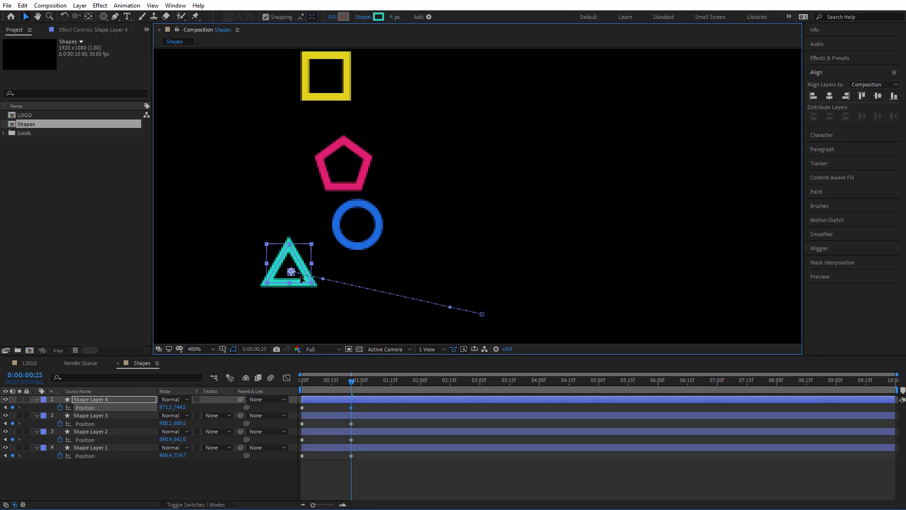
Turn off snapping and bend the triangle's motion path into an upward arc using its two path handles.
{"action": "left_click", "coordinate": [265, 17]}
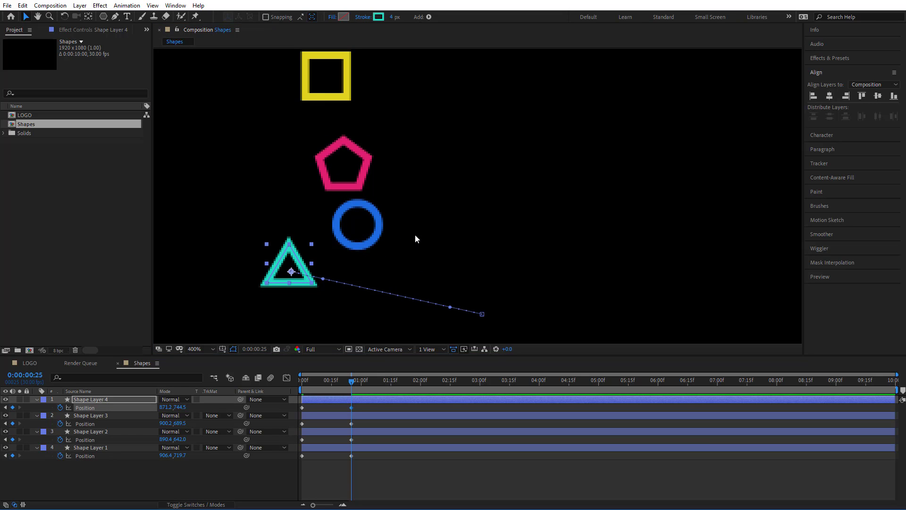
{"action": "left_click", "coordinate": [354, 478]}
{"action": "left_click", "coordinate": [88, 409]}
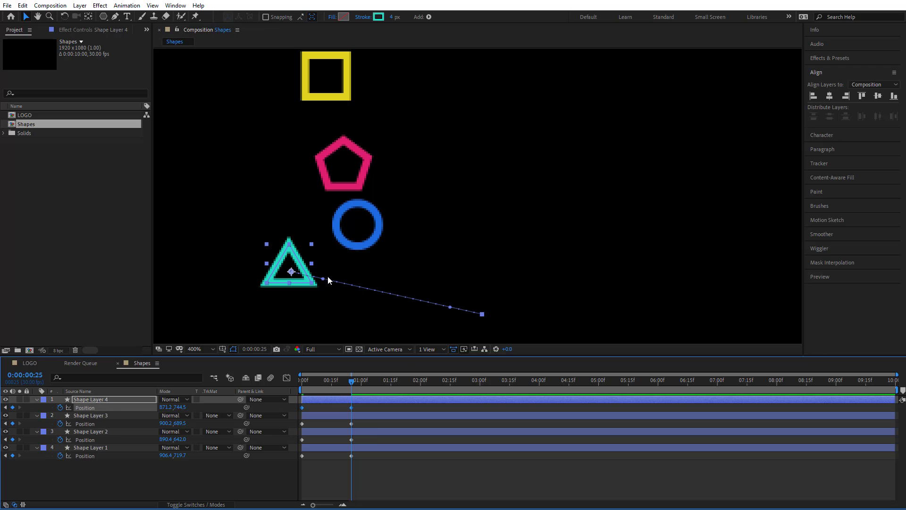
{"action": "left_click_drag", "start_coordinate": [324, 279], "coordinate": [416, 177]}
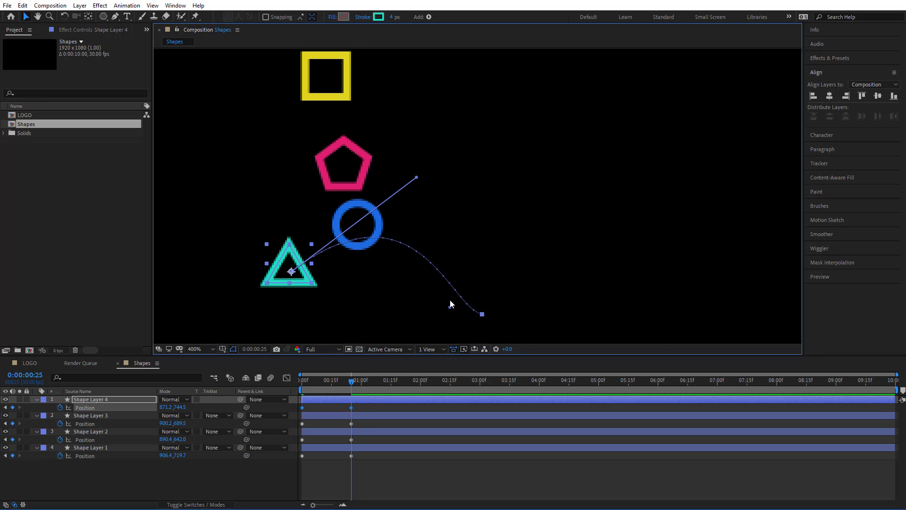
{"action": "left_click_drag", "start_coordinate": [450, 304], "coordinate": [456, 268]}
Curve the pentagon's motion path into an arc by adjusting the handles at both Position keyframes.
{"action": "left_click", "coordinate": [93, 425]}
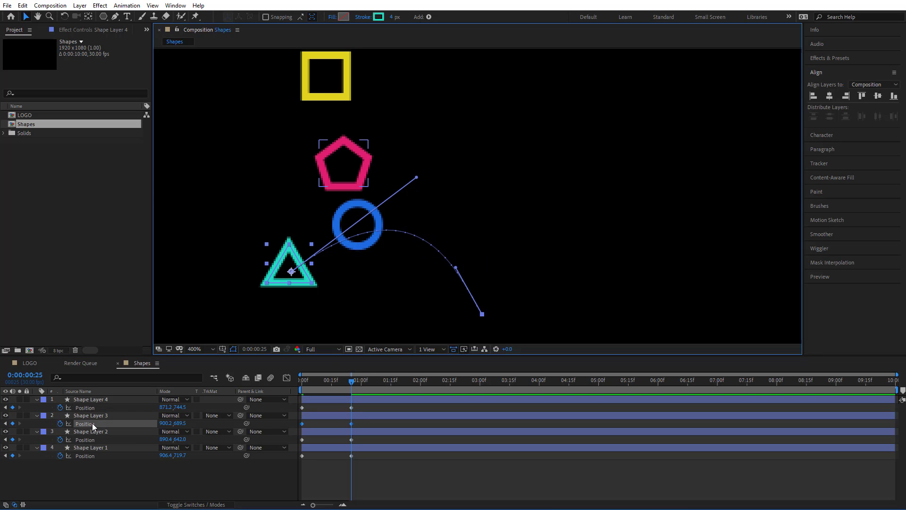
{"action": "left_click_drag", "start_coordinate": [369, 191], "coordinate": [454, 142]}
{"action": "left_click_drag", "start_coordinate": [460, 291], "coordinate": [480, 254]}
Curve the square's motion path so it rises vertically from the start and bends left towards its end position.
{"action": "left_click", "coordinate": [89, 439]}
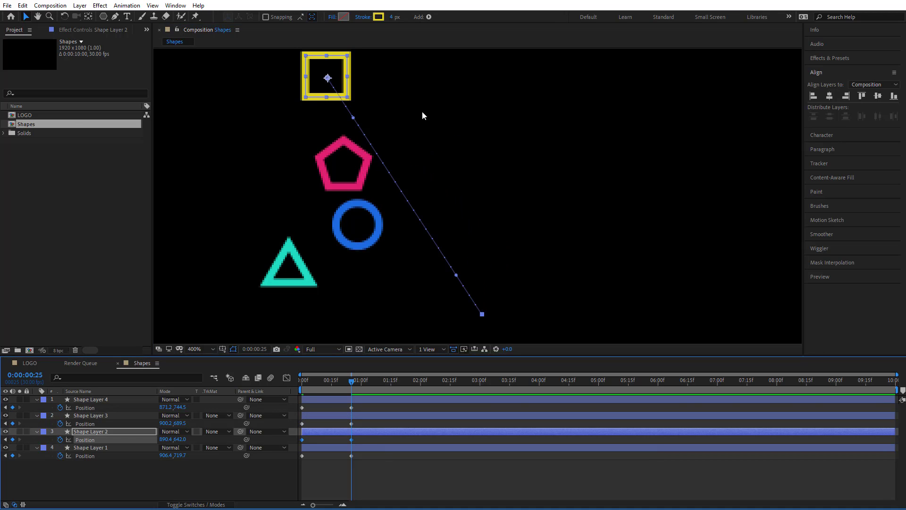
{"action": "left_click_drag", "start_coordinate": [354, 117], "coordinate": [494, 78]}
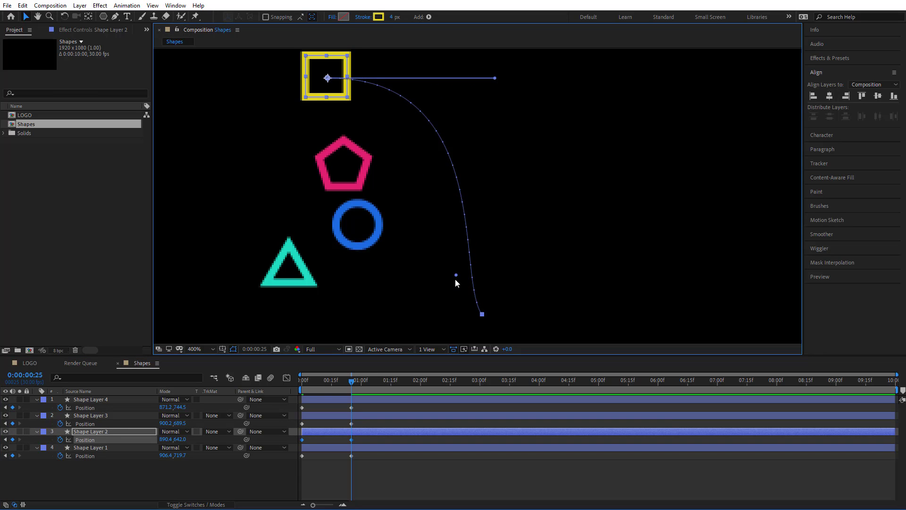
{"action": "left_click_drag", "start_coordinate": [456, 275], "coordinate": [481, 206]}
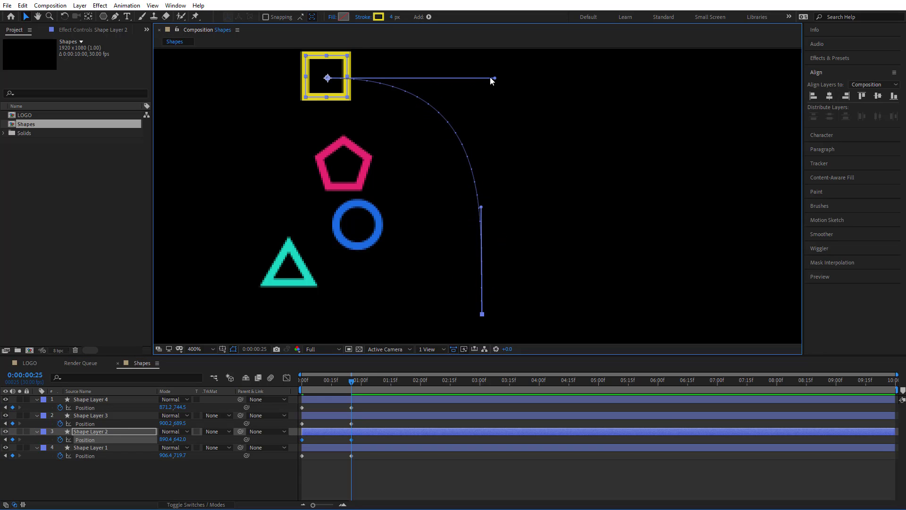
{"action": "left_click_drag", "start_coordinate": [495, 78], "coordinate": [486, 106]}
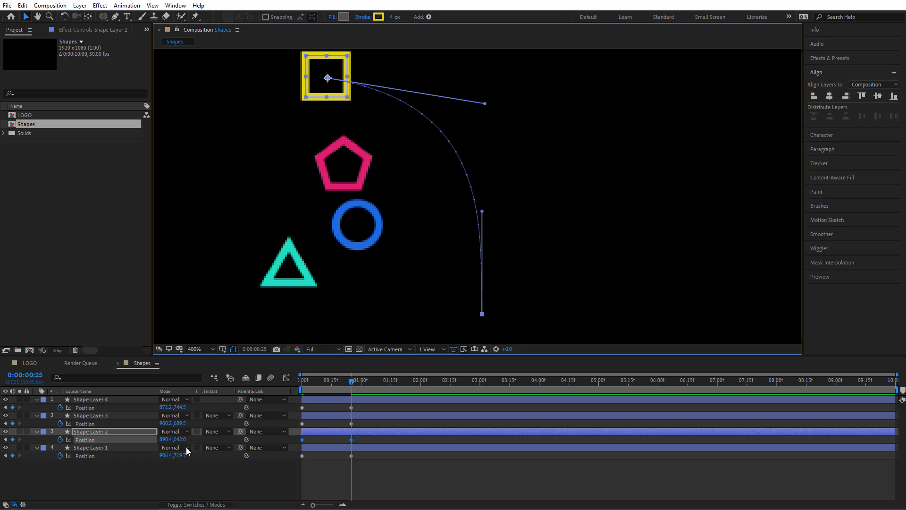
Curve the circle's motion path into an upward arc by adjusting both of its path handles.
{"action": "left_click", "coordinate": [89, 455]}
{"action": "left_click_drag", "start_coordinate": [386, 248], "coordinate": [435, 199]}
{"action": "left_click_drag", "start_coordinate": [461, 300], "coordinate": [473, 252]}
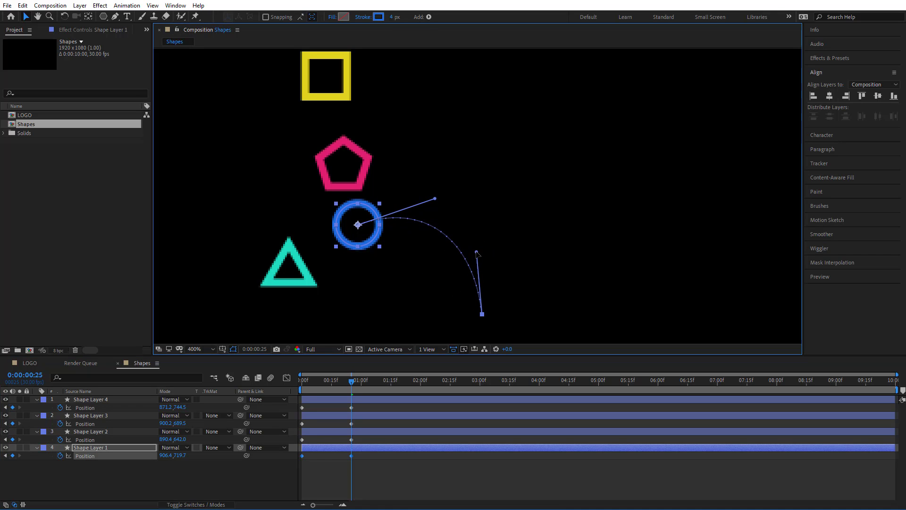
Move the ending Position keyframes of all four shape layers to 0:00:01:00.
{"action": "left_click", "coordinate": [376, 480]}
{"action": "left_click_drag", "start_coordinate": [350, 382], "coordinate": [311, 489]}
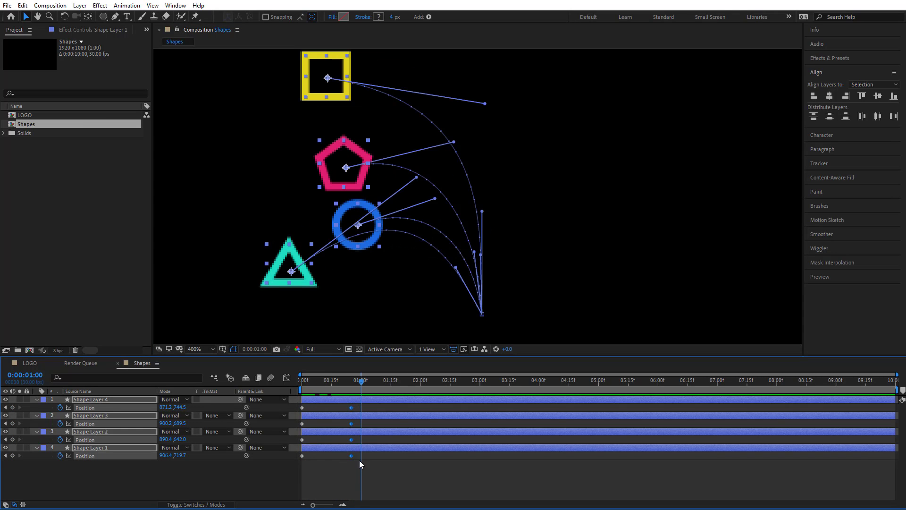
{"action": "left_click_drag", "start_coordinate": [352, 456], "coordinate": [364, 457]}
Add Scale keyframes to all four shapes, with 100% at about 0:00:00:16 and 0% at 0:00:01:00.
{"action": "key", "text": "alt+shift+s"}
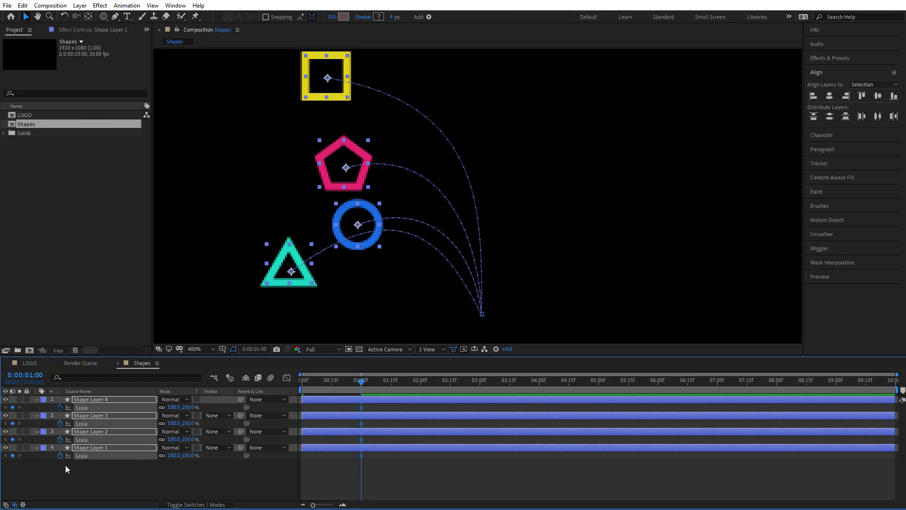
{"action": "left_click_drag", "start_coordinate": [360, 407], "coordinate": [332, 406]}
{"action": "left_click", "coordinate": [191, 407]}
{"action": "type", "text": "0"}
{"action": "key", "text": "Return"}
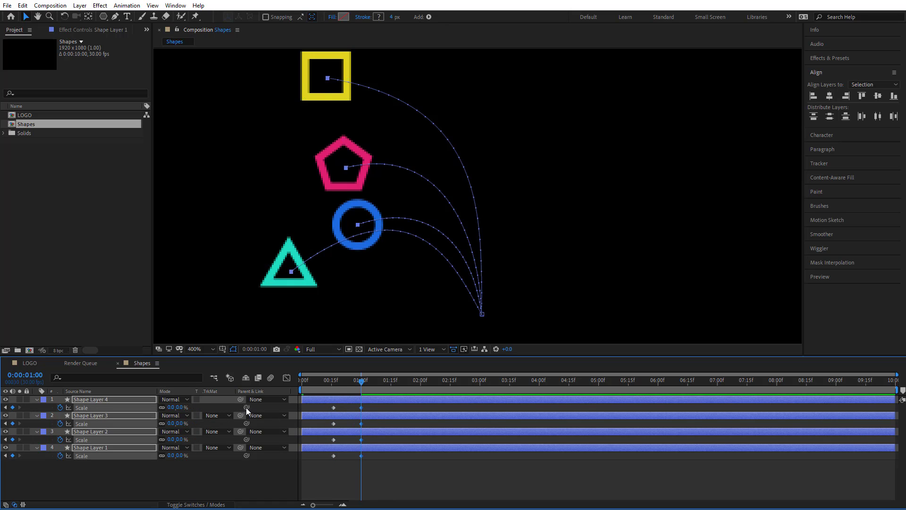
{"action": "left_click", "coordinate": [394, 464]}
{"action": "left_click_drag", "start_coordinate": [355, 388], "coordinate": [364, 410]}
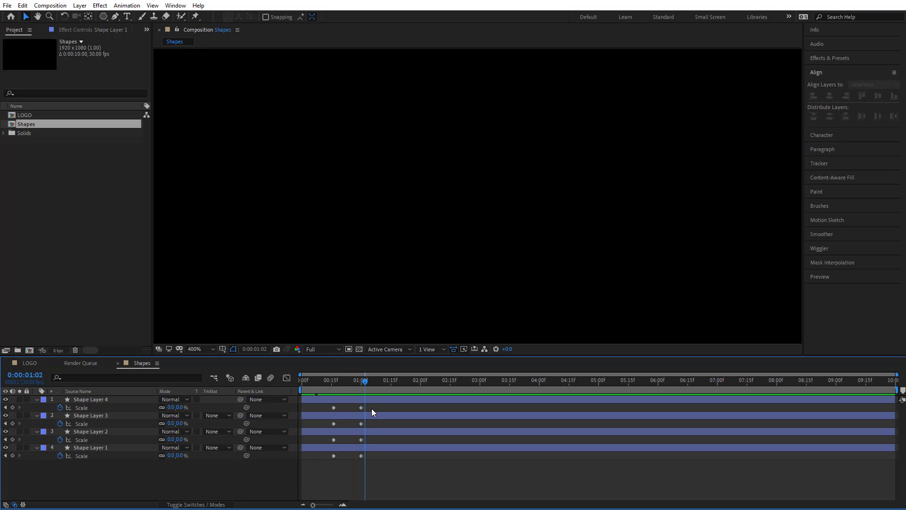
Apply Easy Ease to all Position keyframes of the four shape layers.
{"action": "key", "text": "shift+p"}
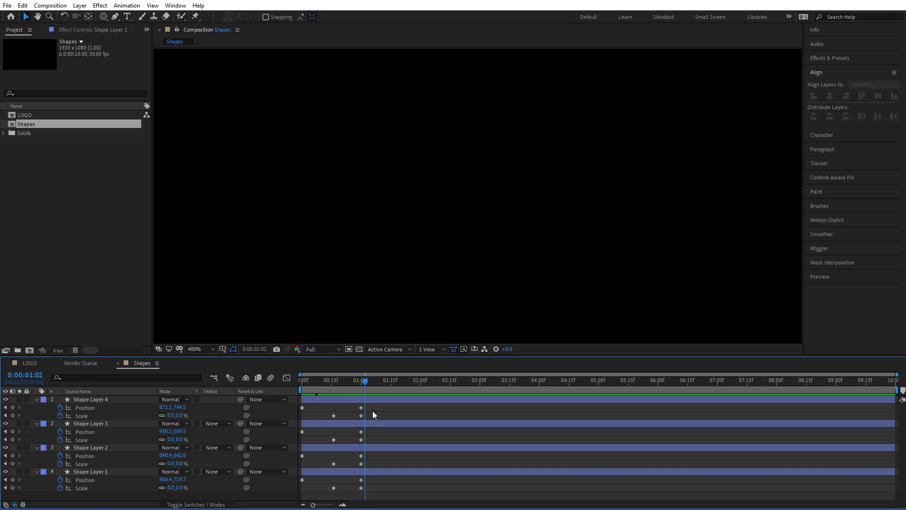
{"action": "key", "text": "p"}
{"action": "key", "text": "p"}
{"action": "left_click_drag", "start_coordinate": [372, 407], "coordinate": [295, 468]}
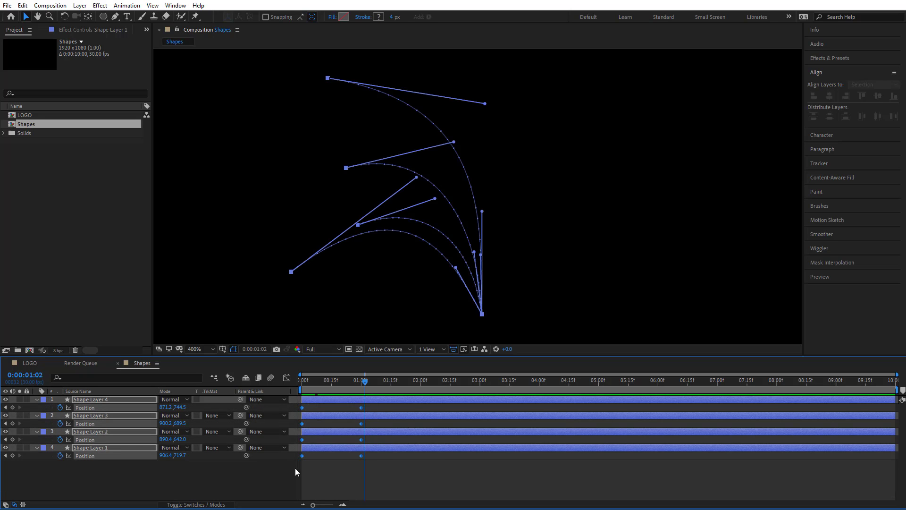
{"action": "right_click", "coordinate": [301, 456]}
{"action": "mouse_move", "coordinate": [326, 448]}
{"action": "left_click", "coordinate": [501, 395]}
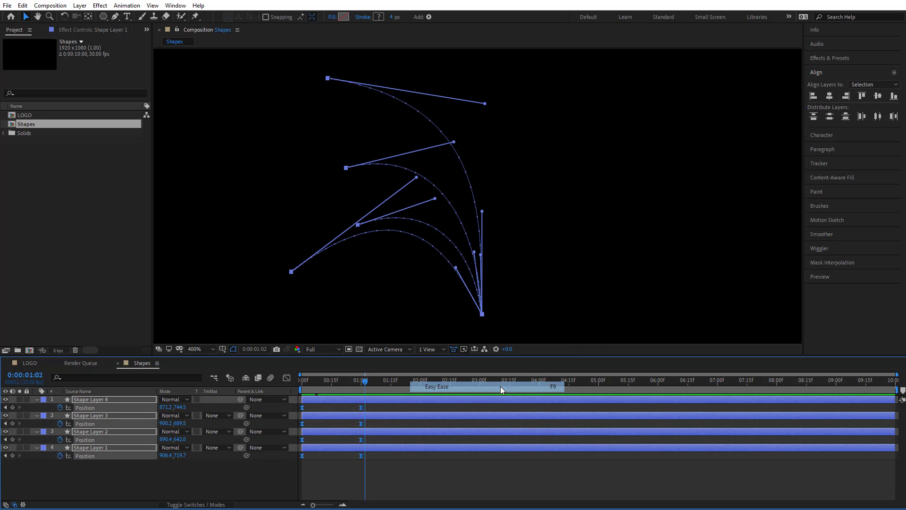
Reshape the Position speed curves in the Graph Editor so the shapes start fast and slow down gradually.
{"action": "left_click", "coordinate": [287, 378]}
{"action": "left_click_drag", "start_coordinate": [366, 473], "coordinate": [306, 479]}
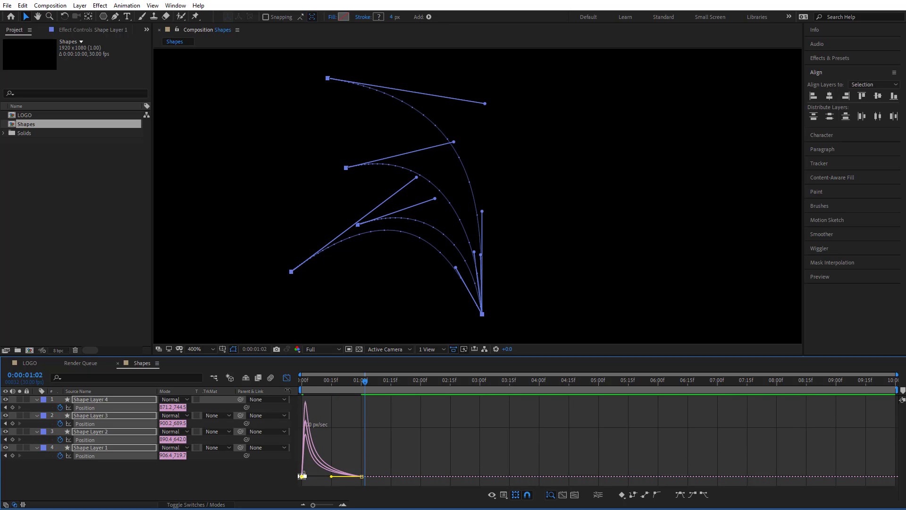
{"action": "key", "text": "shift+F3"}
{"action": "left_click", "coordinate": [403, 468]}
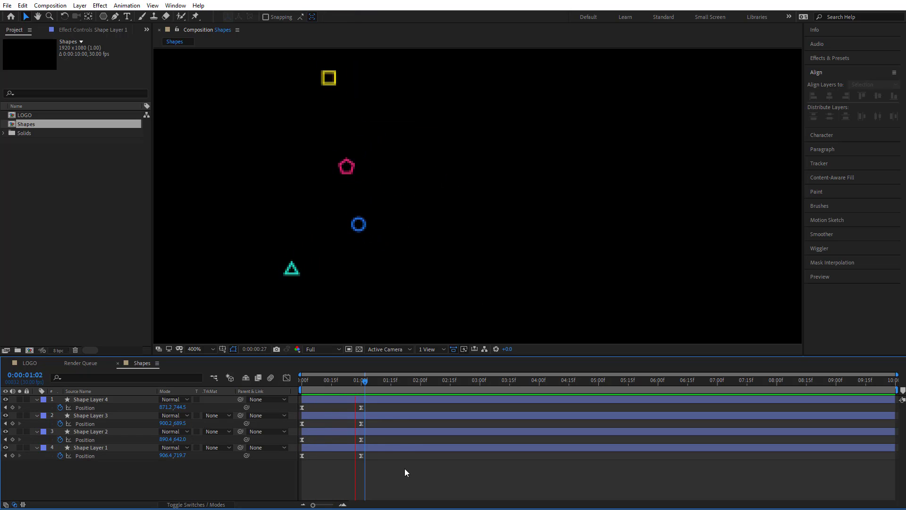
Move the Scale keyframes of all four shapes earlier, to about 0:00:00:11 and 0:00:00:25, with the circle's last one slightly sooner.
{"action": "left_click_drag", "start_coordinate": [349, 380], "coordinate": [325, 488]}
{"action": "key", "text": "u"}
{"action": "key", "text": "u"}
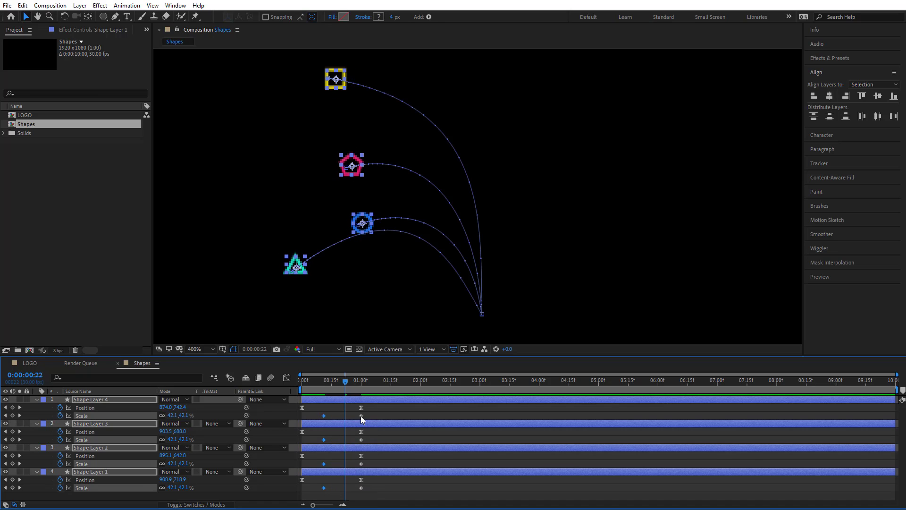
{"action": "left_click_drag", "start_coordinate": [361, 416], "coordinate": [350, 487]}
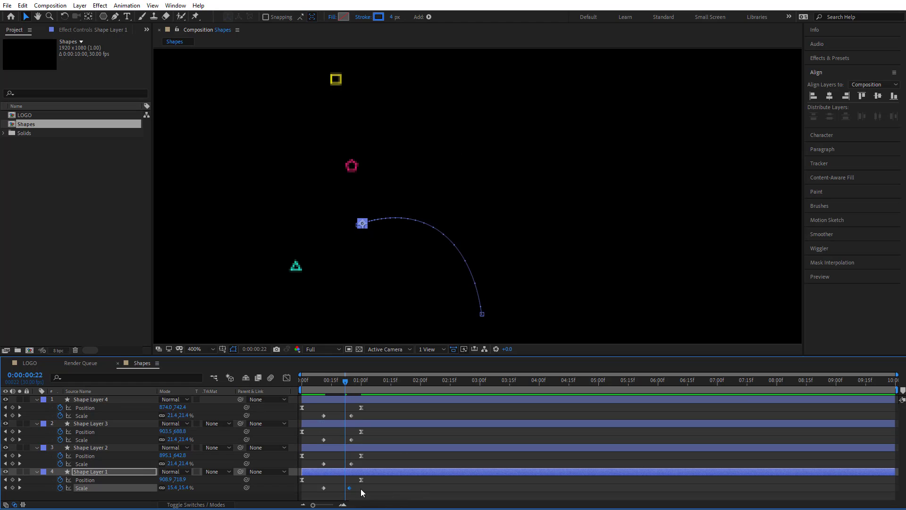
{"action": "left_click", "coordinate": [361, 489]}
Preview the burst animation and check the pentagon's motion path across the first second.
{"action": "key", "text": "space"}
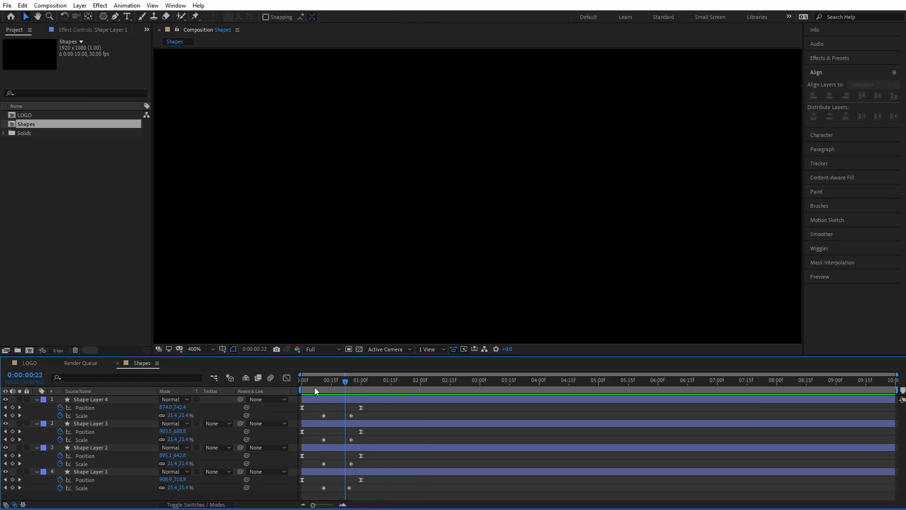
{"action": "left_click_drag", "start_coordinate": [315, 387], "coordinate": [361, 407]}
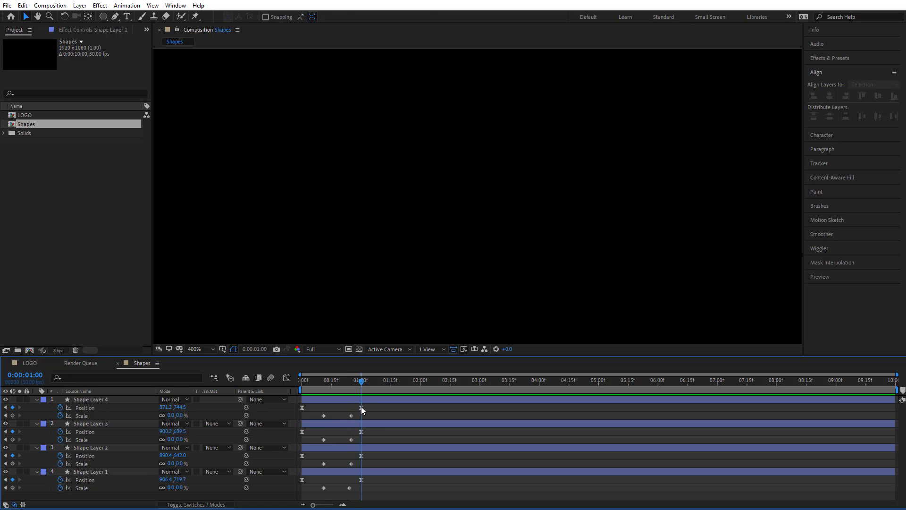
{"action": "left_click", "coordinate": [362, 421]}
{"action": "left_click", "coordinate": [370, 415]}
{"action": "left_click", "coordinate": [364, 423]}
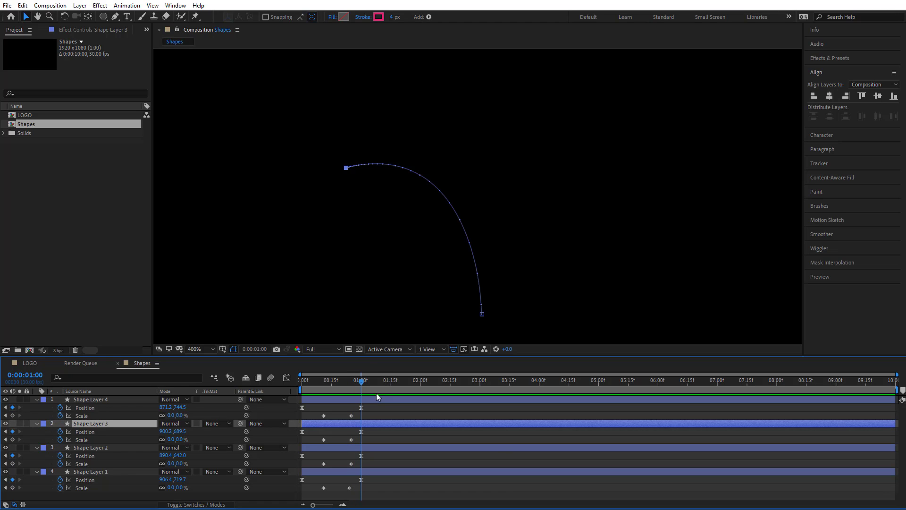
{"action": "left_click", "coordinate": [85, 432]}
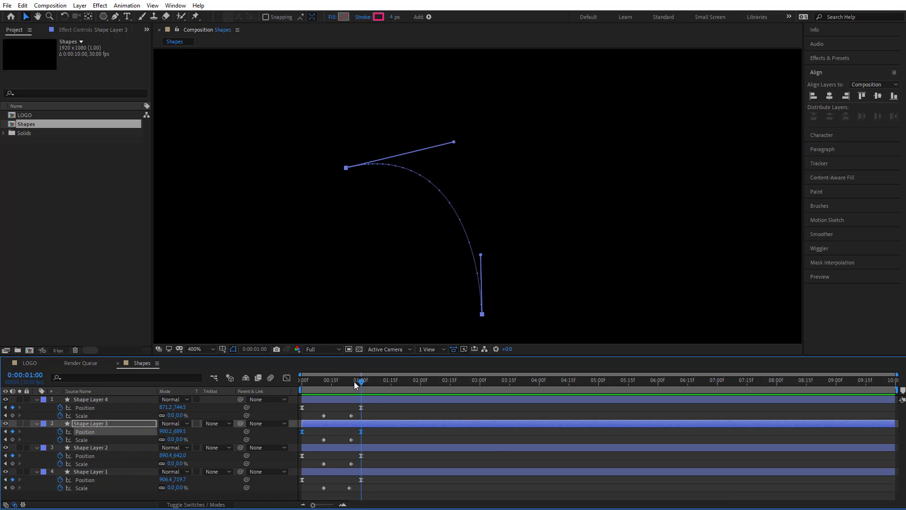
{"action": "left_click_drag", "start_coordinate": [354, 382], "coordinate": [315, 423]}
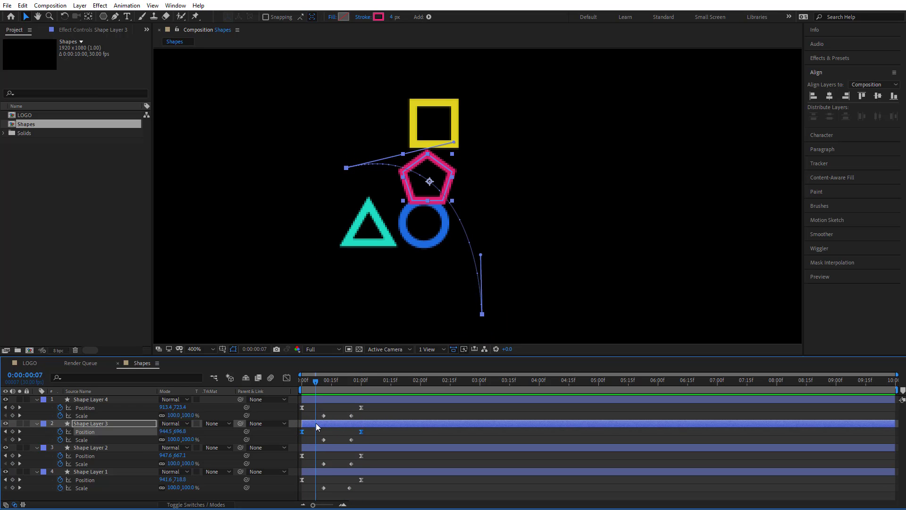
Add Scale keyframes to all four shapes so they grow from 0% at 0:00:00:00 to 100% at 0:00:00:07.
{"action": "left_click", "coordinate": [327, 399]}
{"action": "left_click", "coordinate": [323, 473], "text": "shift"}
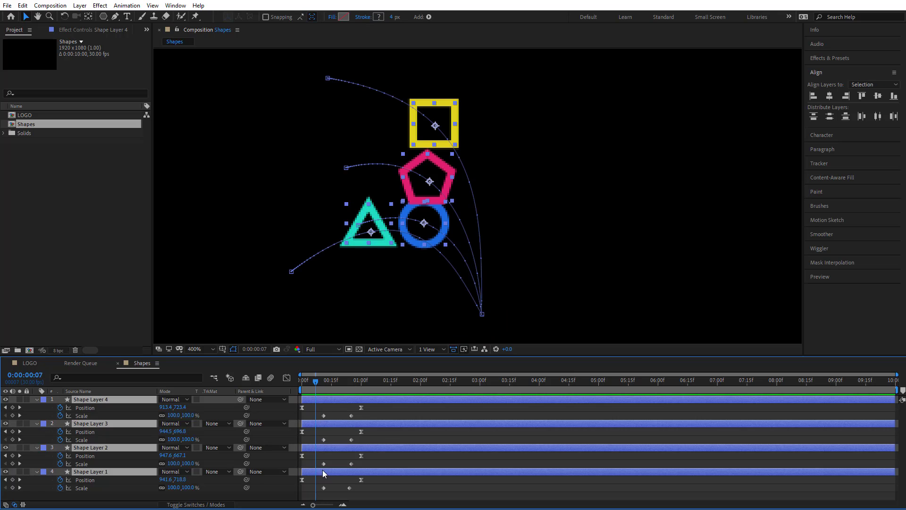
{"action": "key", "text": "u"}
{"action": "key", "text": "s"}
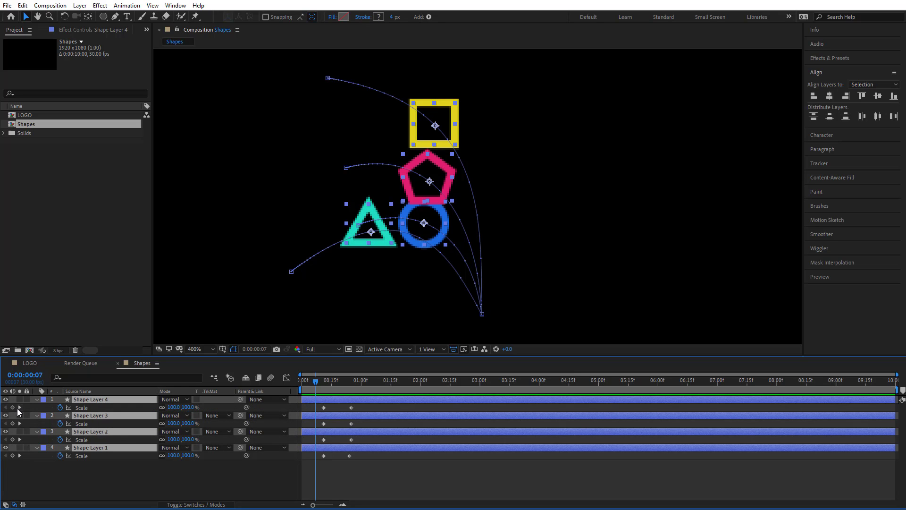
{"action": "key", "text": "alt+shift+s"}
{"action": "left_click_drag", "start_coordinate": [310, 384], "coordinate": [284, 390]}
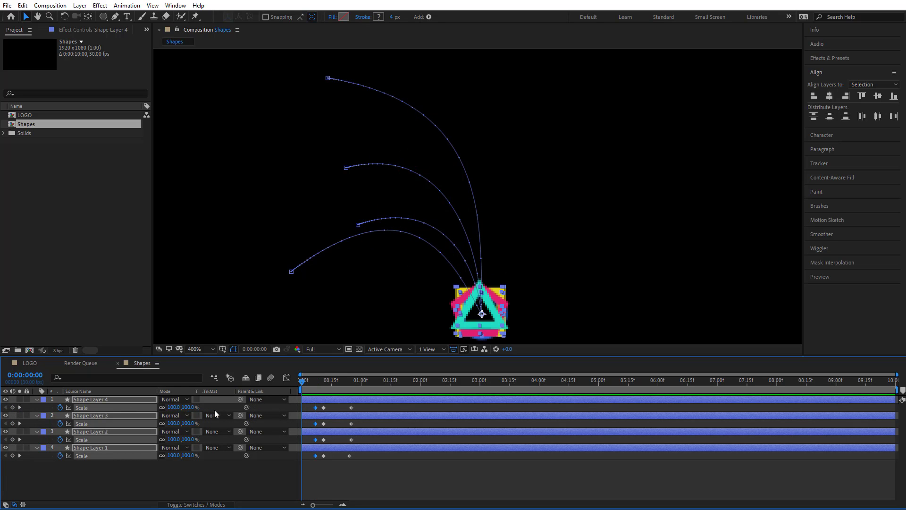
{"action": "left_click", "coordinate": [188, 407]}
{"action": "type", "text": "0"}
{"action": "key", "text": "Return"}
Preview the shapes growing, spreading out and shrinking over the first second.
{"action": "left_click", "coordinate": [308, 392]}
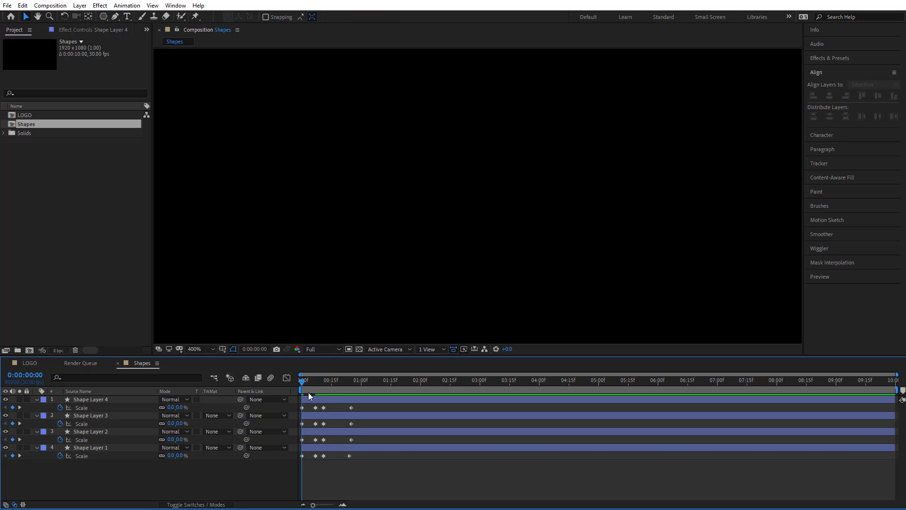
{"action": "left_click_drag", "start_coordinate": [312, 383], "coordinate": [351, 408]}
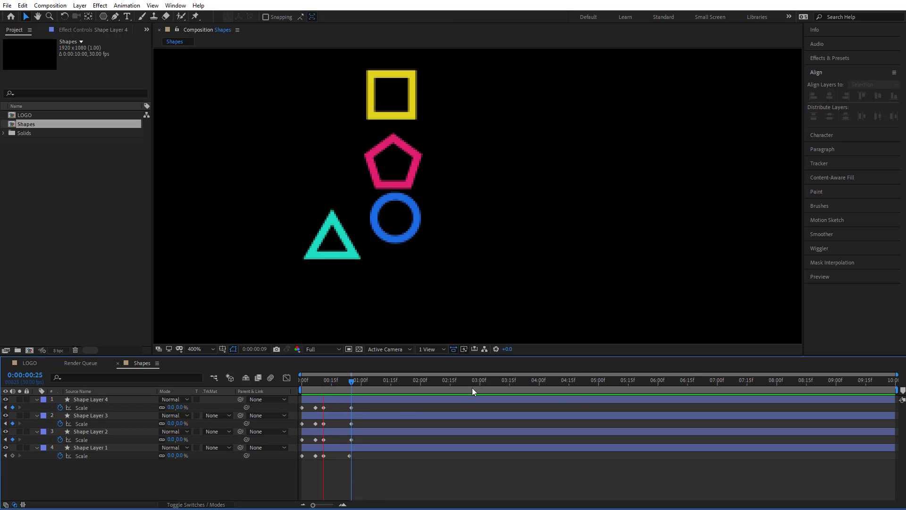
{"action": "left_click", "coordinate": [325, 383]}
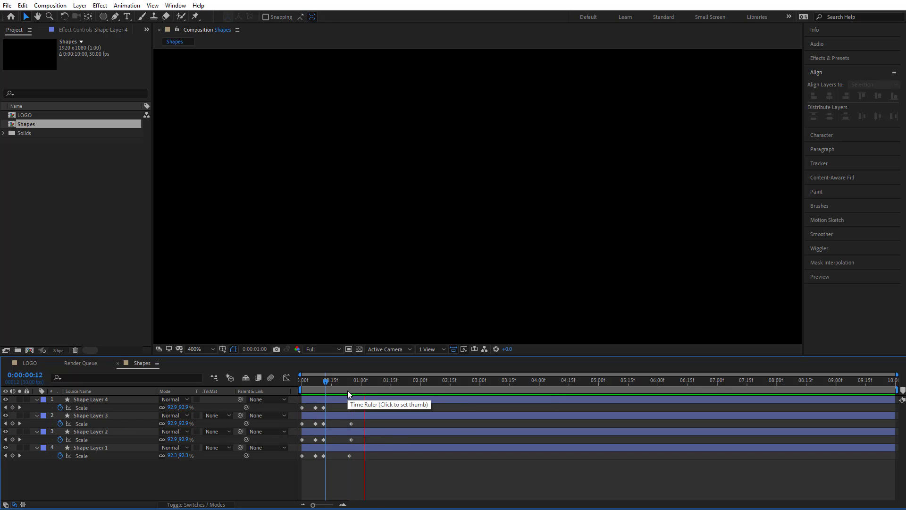
{"action": "left_click", "coordinate": [333, 384]}
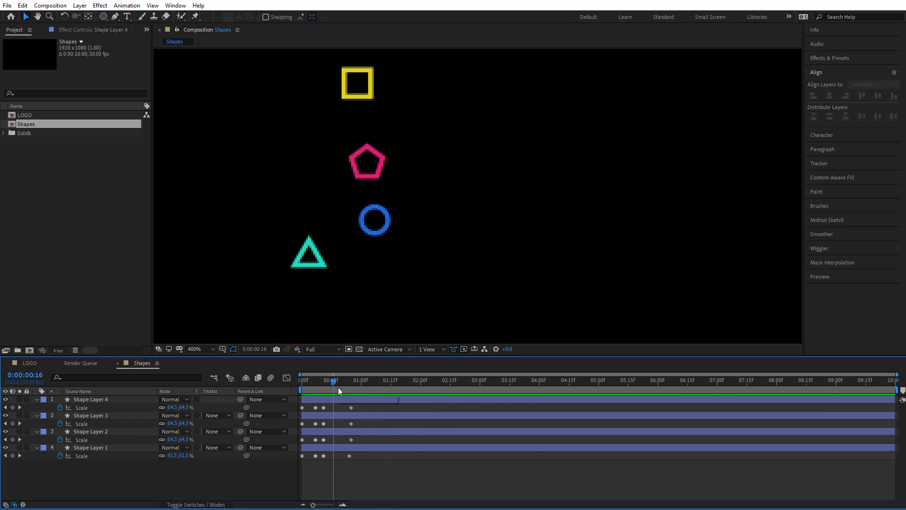
Stagger the starts of Shape Layers 4, 2 and 3 to about 3, 5 and 9 frames.
{"action": "key", "text": "u"}
{"action": "key", "text": "u"}
{"action": "key", "text": "u"}
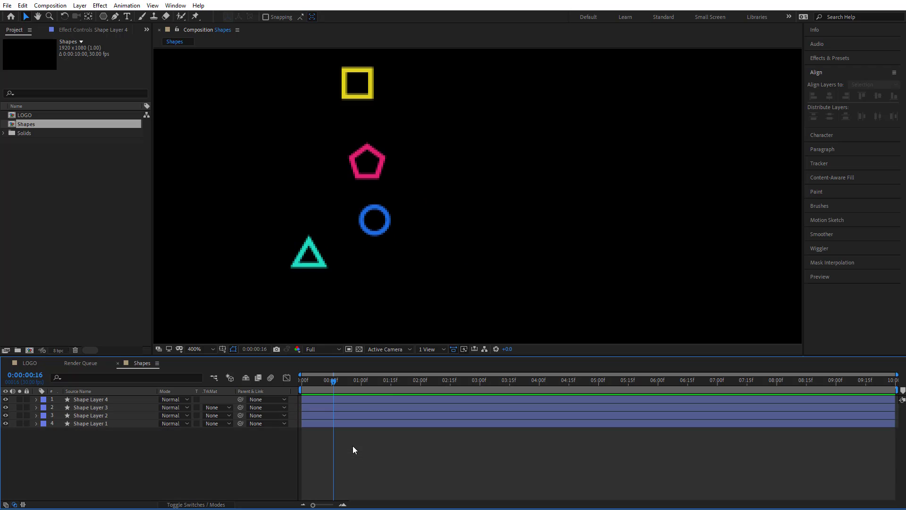
{"action": "left_click", "coordinate": [318, 383]}
{"action": "left_click", "coordinate": [319, 415]}
{"action": "left_click_drag", "start_coordinate": [319, 409], "coordinate": [337, 401]}
{"action": "left_click", "coordinate": [367, 462]}
Preview the staggered burst of the four shapes over the first second and a half.
{"action": "key", "text": "space"}
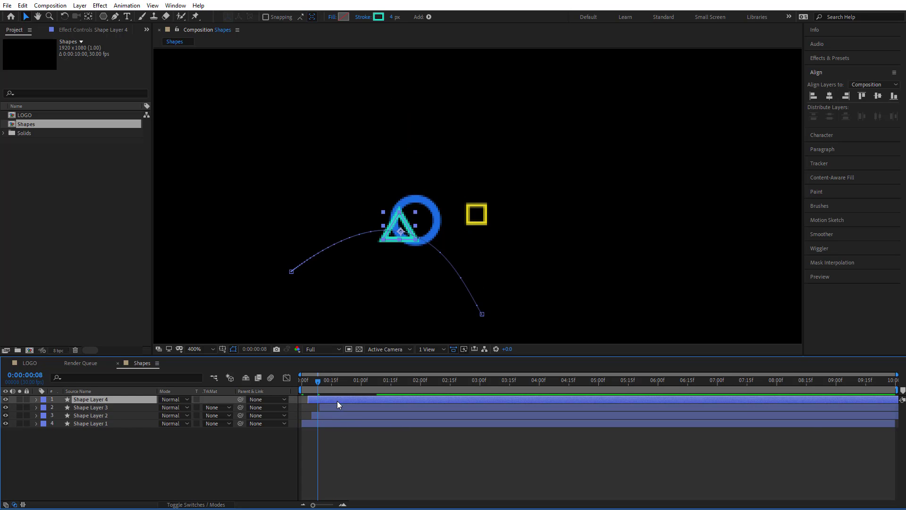
{"action": "left_click", "coordinate": [363, 444]}
{"action": "key", "text": "space"}
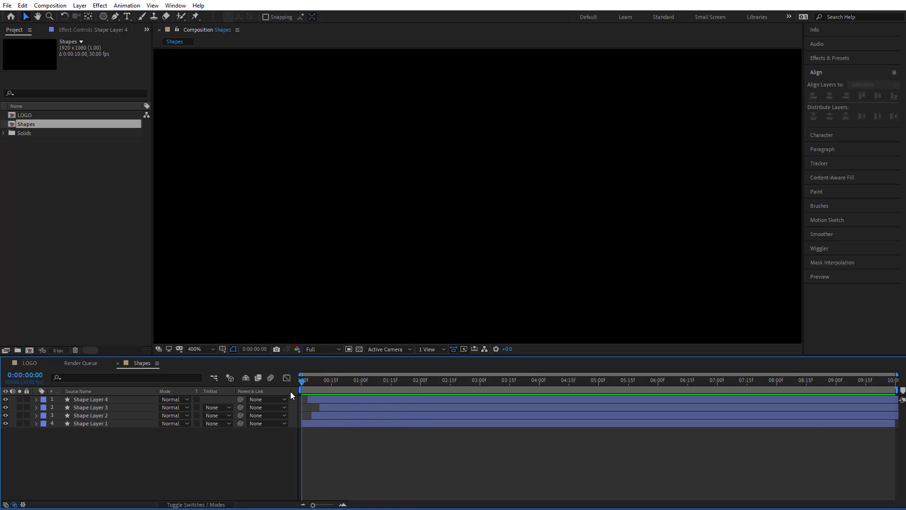
{"action": "left_click_drag", "start_coordinate": [303, 384], "coordinate": [386, 397]}
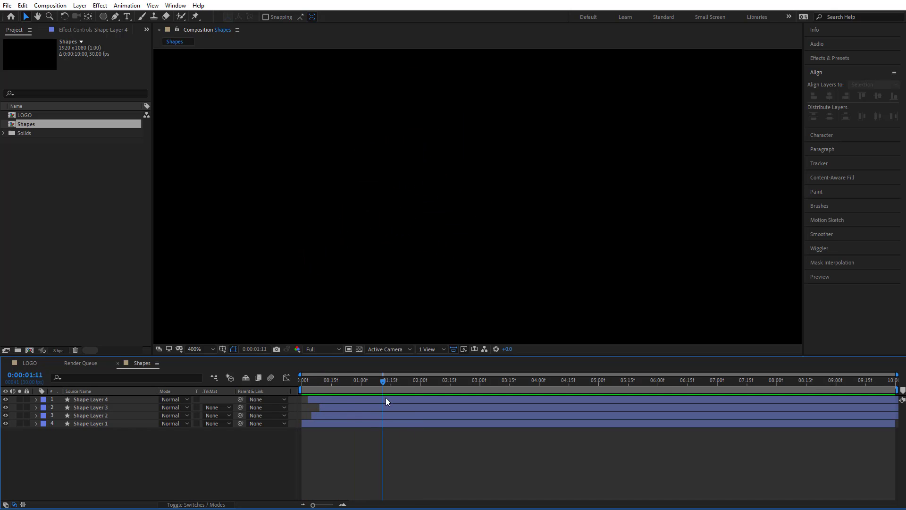
Pre-compose all four shape layers into a new composition named shapes, moving all attributes into it.
{"action": "left_click", "coordinate": [352, 422]}
{"action": "key", "text": "ctrl+a"}
{"action": "right_click", "coordinate": [347, 410]}
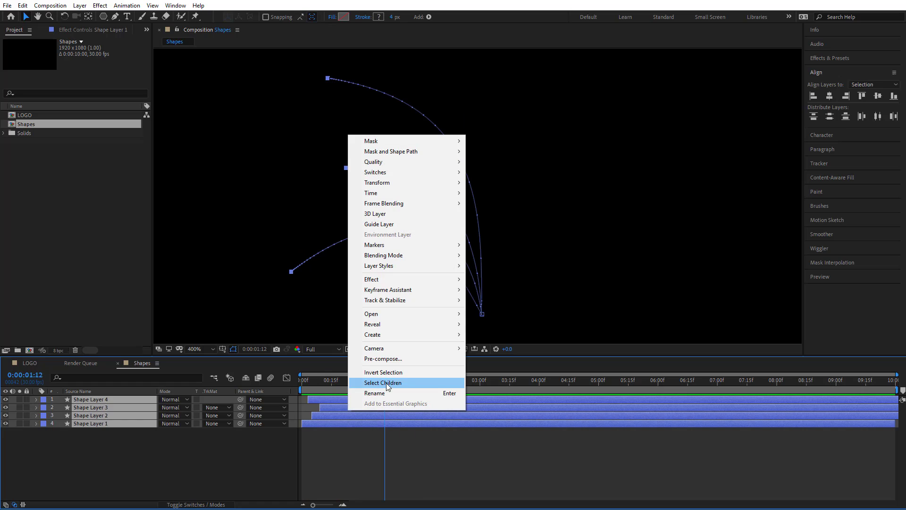
{"action": "left_click", "coordinate": [381, 359]}
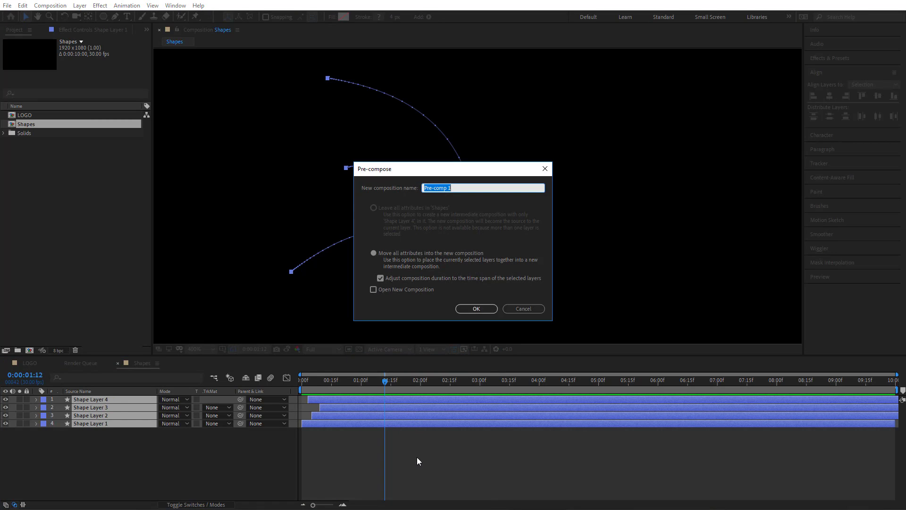
{"action": "type", "text": "shapes"}
{"action": "key", "text": "Return"}
Duplicate the shapes pre-comp layer once in the Shapes composition.
{"action": "key", "text": "ctrl+d"}
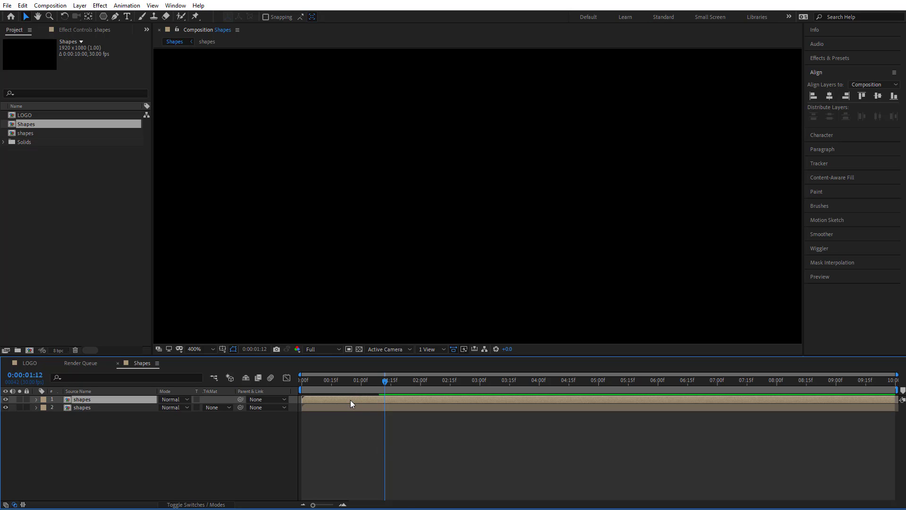
{"action": "key", "text": "ctrl+z"}
{"action": "left_click", "coordinate": [22, 6]}
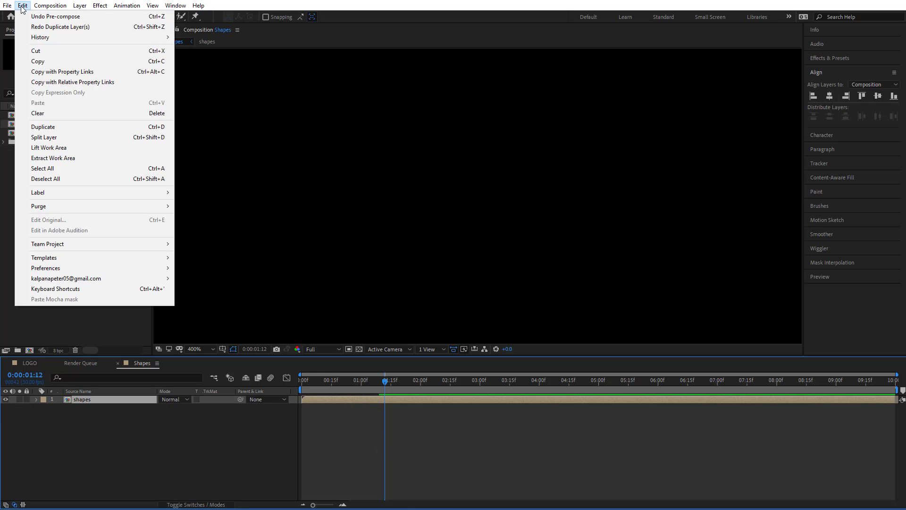
{"action": "left_click", "coordinate": [57, 125]}
Flip the upper shapes layer horizontally and delay its start to about 0:00:00:07, checking the two-sided burst in a preview.
{"action": "right_click", "coordinate": [308, 400]}
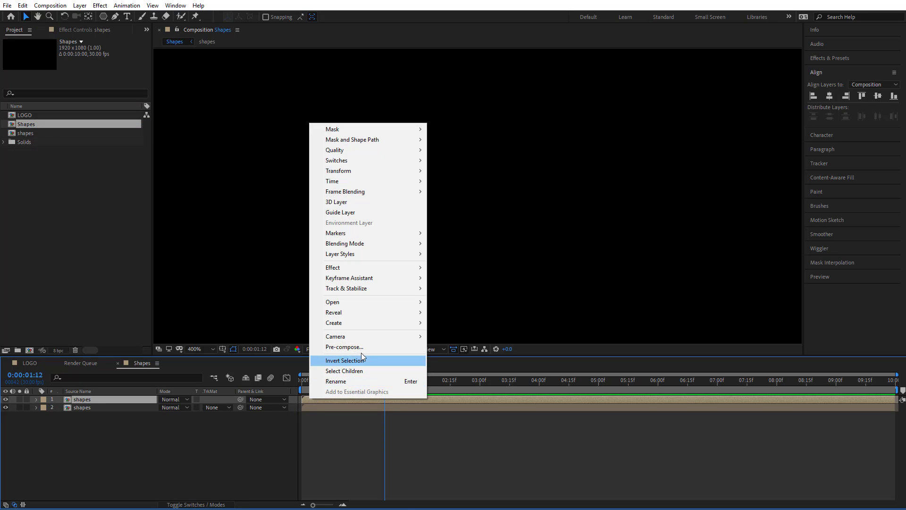
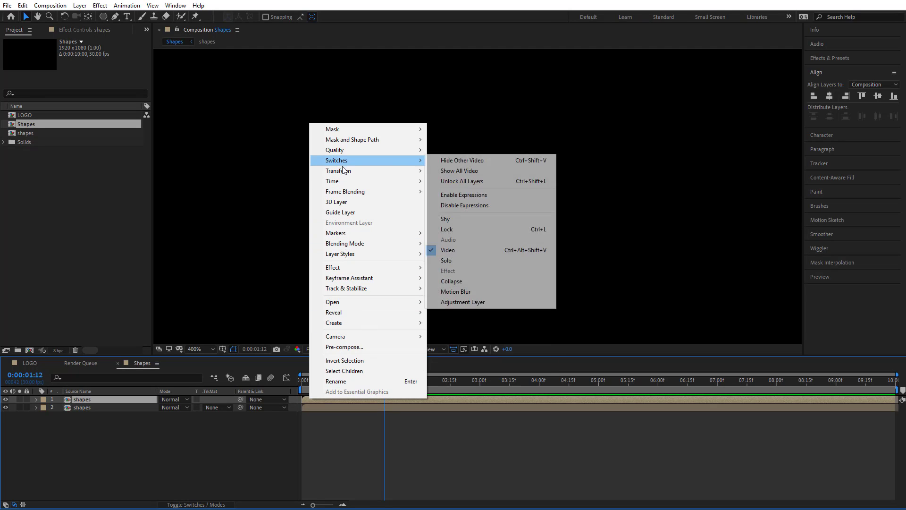
{"action": "left_click", "coordinate": [488, 249]}
{"action": "left_click", "coordinate": [426, 424]}
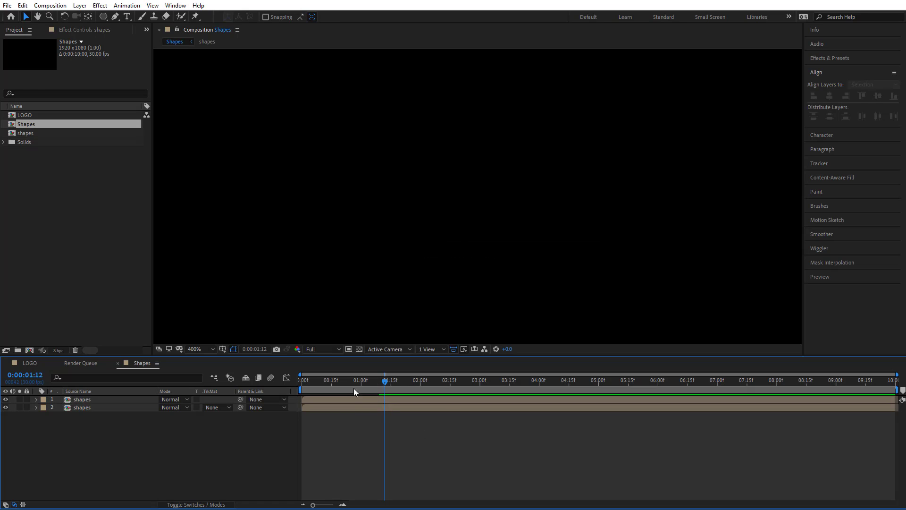
{"action": "mouse_move", "coordinate": [354, 391]}
{"action": "left_mouse_down"}
{"action": "mouse_move", "coordinate": [313, 398]}
{"action": "mouse_move", "coordinate": [351, 398]}
{"action": "left_mouse_up"}
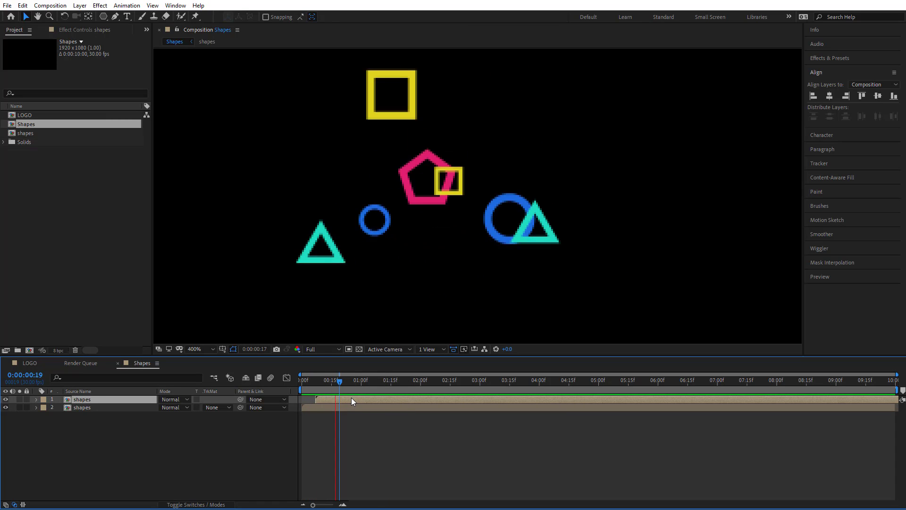
{"action": "key", "text": "space"}
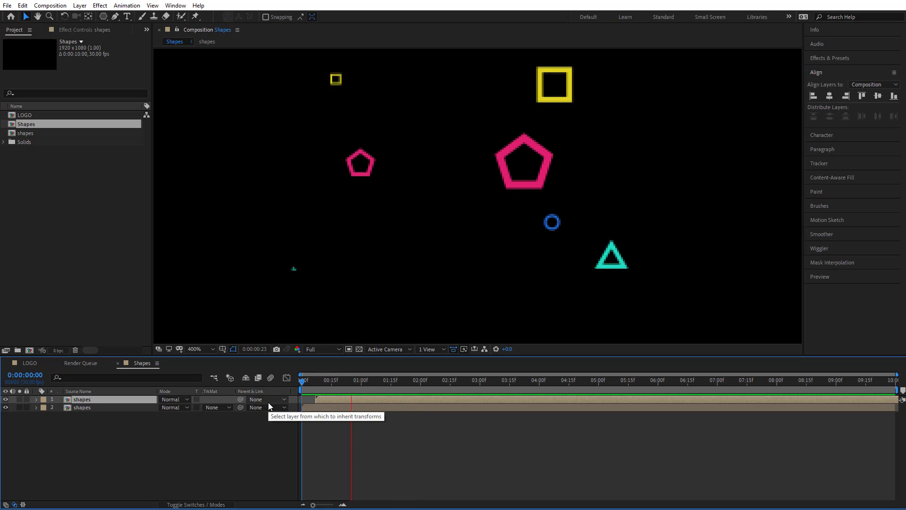
{"action": "key", "text": "space"}
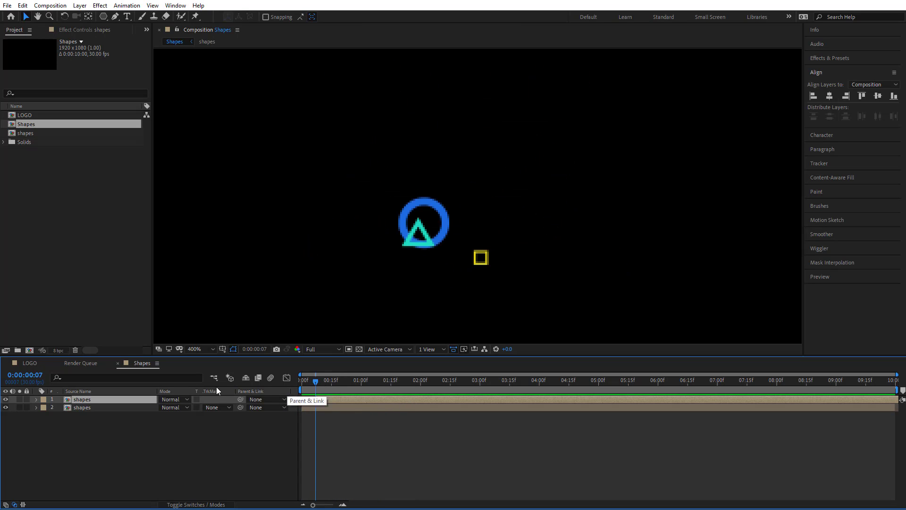
Add the Shapes composition as the top layer of the LOGO composition, starting at 0:00:00:00.
{"action": "left_click", "coordinate": [41, 363]}
{"action": "left_click", "coordinate": [33, 133]}
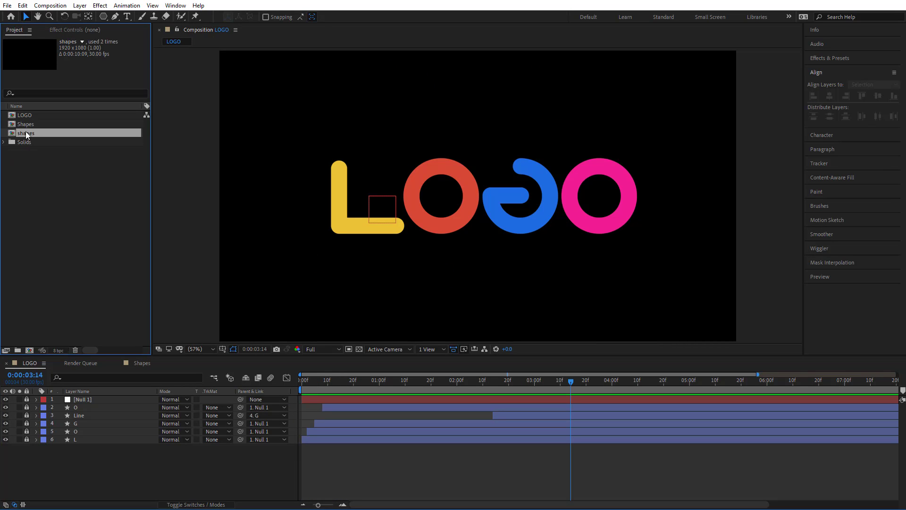
{"action": "left_click", "coordinate": [142, 363]}
{"action": "right_click", "coordinate": [143, 363]}
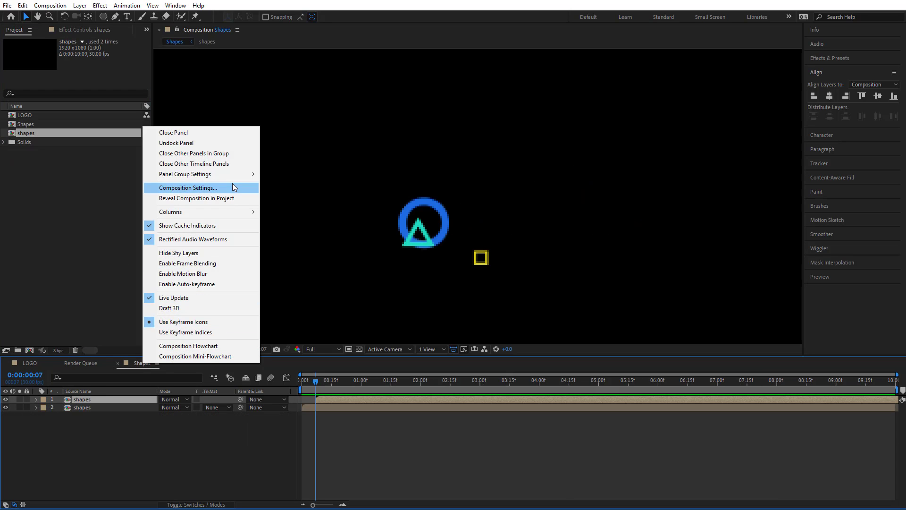
{"action": "left_click", "coordinate": [224, 198]}
{"action": "left_click", "coordinate": [31, 364]}
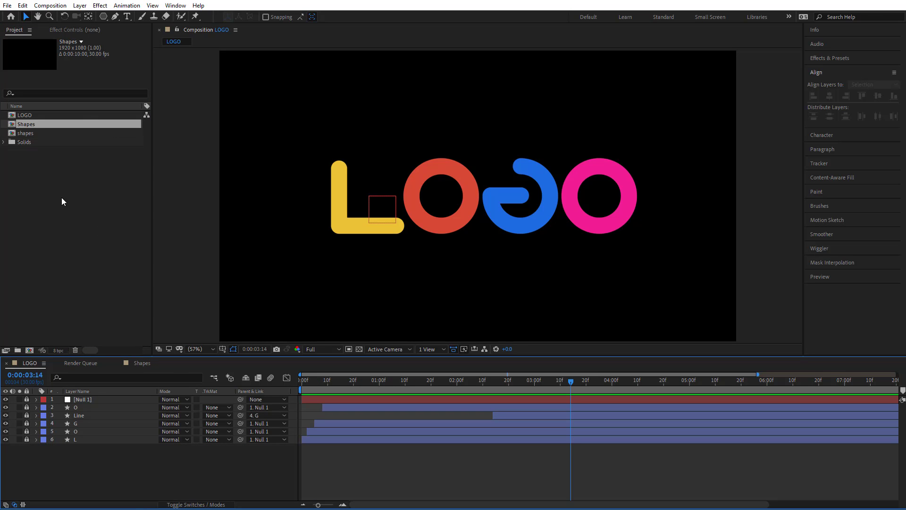
{"action": "left_click_drag", "start_coordinate": [24, 124], "coordinate": [355, 398]}
Position the Shapes layer so its burst starts near the bottom edge of the frame, about midway across.
{"action": "left_click_drag", "start_coordinate": [304, 379], "coordinate": [365, 380]}
{"action": "left_click_drag", "start_coordinate": [495, 228], "coordinate": [478, 331]}
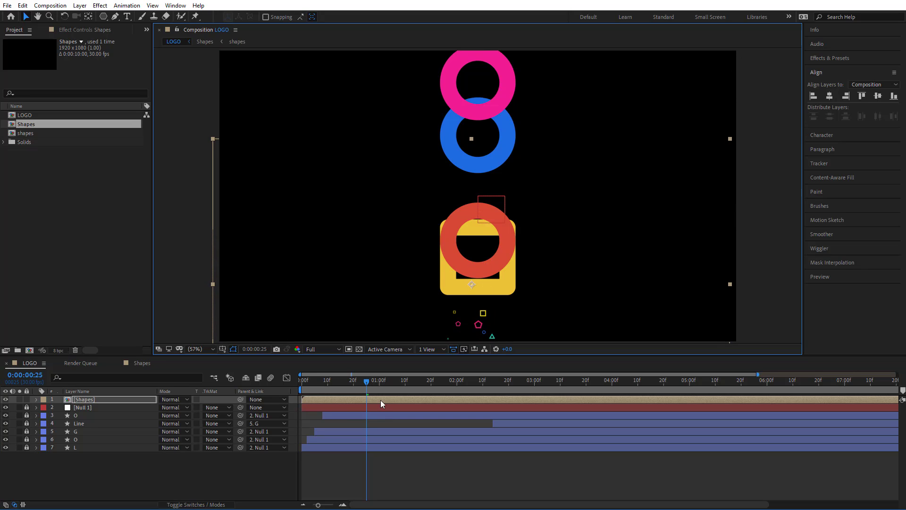
{"action": "left_click_drag", "start_coordinate": [366, 382], "coordinate": [313, 396]}
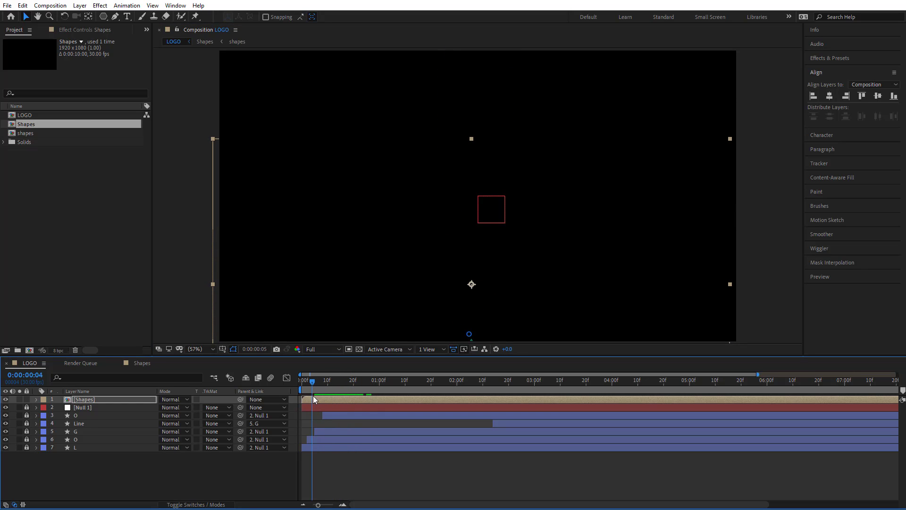
{"action": "left_click", "coordinate": [530, 283]}
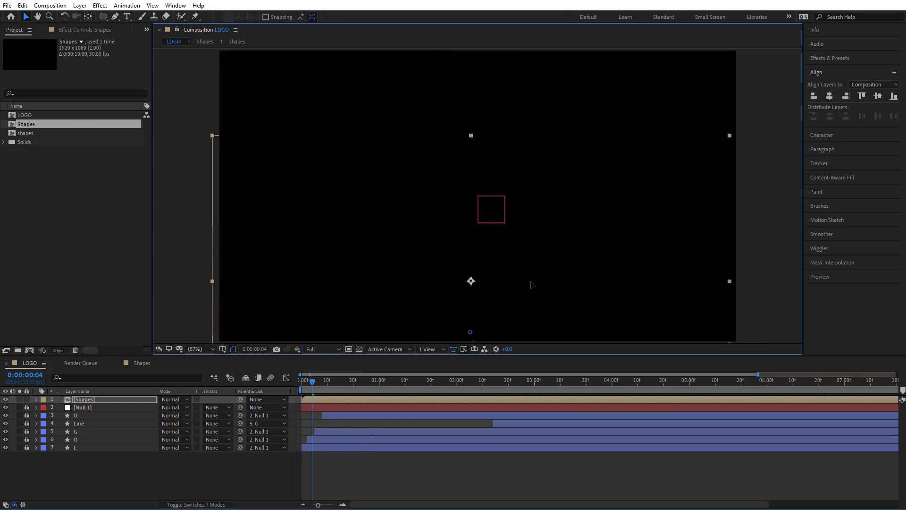
Scale the Shapes layer to 181% and raise it so the enlarged burst sits at the bottom of the frame.
{"action": "left_click_drag", "start_coordinate": [313, 384], "coordinate": [346, 388]}
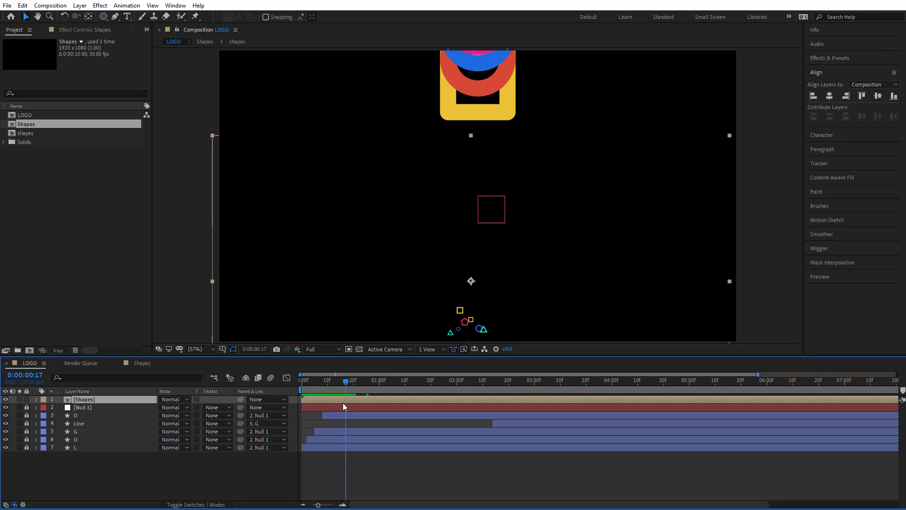
{"action": "key", "text": "s"}
{"action": "left_click_drag", "start_coordinate": [185, 407], "coordinate": [223, 407]}
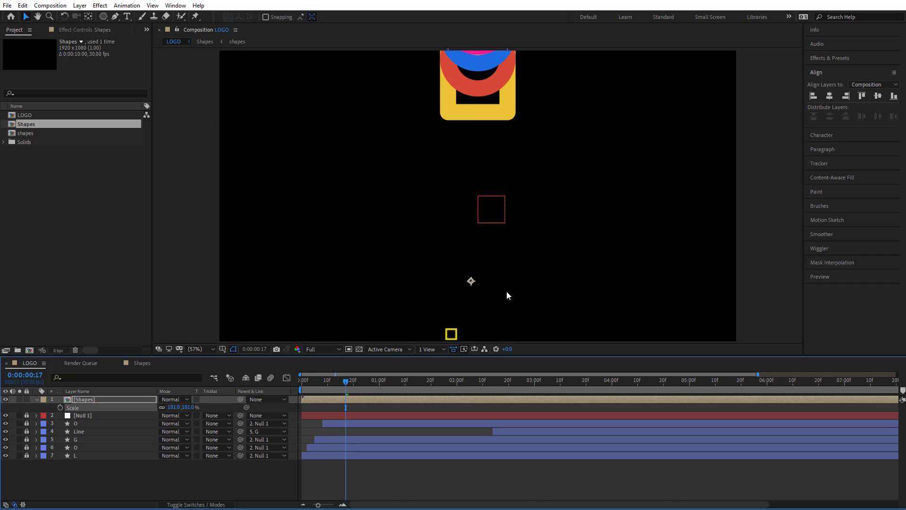
{"action": "left_click_drag", "start_coordinate": [516, 289], "coordinate": [520, 240]}
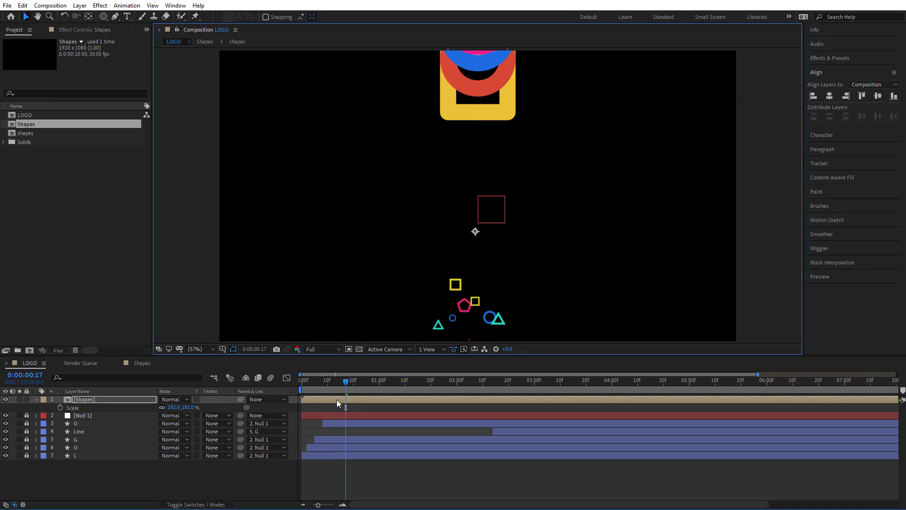
Delay the Shapes layer's start to about 0:00:00:22 and preview its timing against the falling logo.
{"action": "left_click_drag", "start_coordinate": [335, 400], "coordinate": [372, 399]}
{"action": "left_click_drag", "start_coordinate": [307, 382], "coordinate": [524, 395]}
{"action": "left_click", "coordinate": [364, 384]}
{"action": "left_click", "coordinate": [367, 387]}
{"action": "key", "text": "space"}
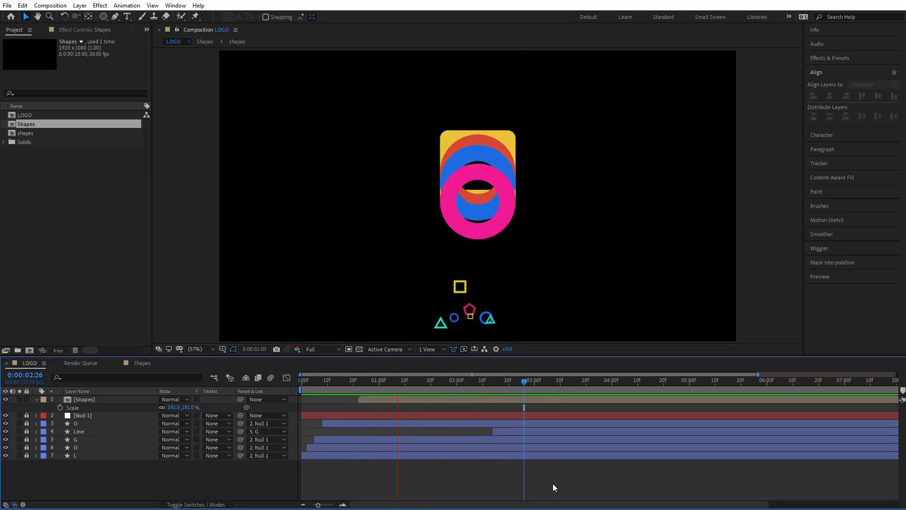